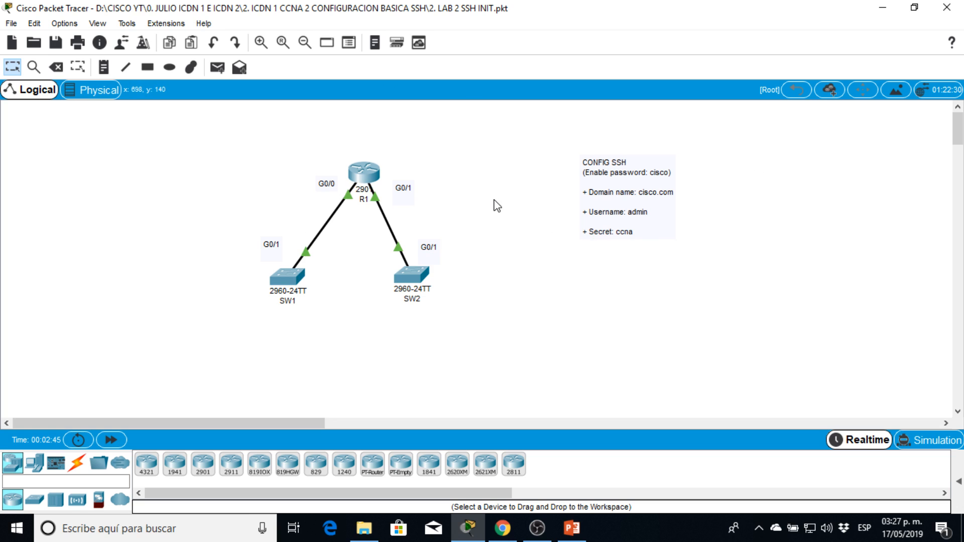
Open the command line of router R1 and enter privileged EXEC mode using the enable password.
{"action": "double_click", "coordinate": [359, 179]}
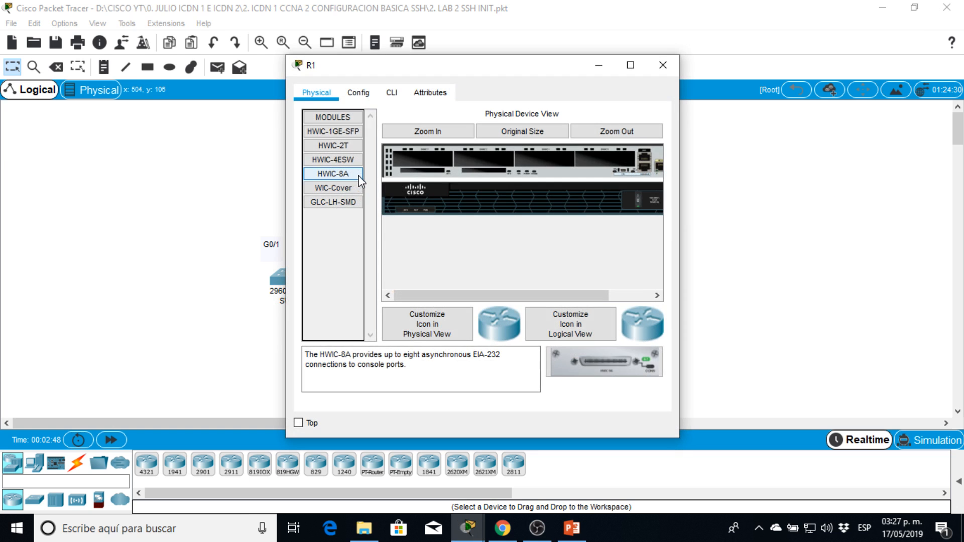
{"action": "left_click", "coordinate": [392, 92]}
{"action": "left_click_drag", "start_coordinate": [437, 70], "coordinate": [646, 50]}
{"action": "key", "text": "Return"}
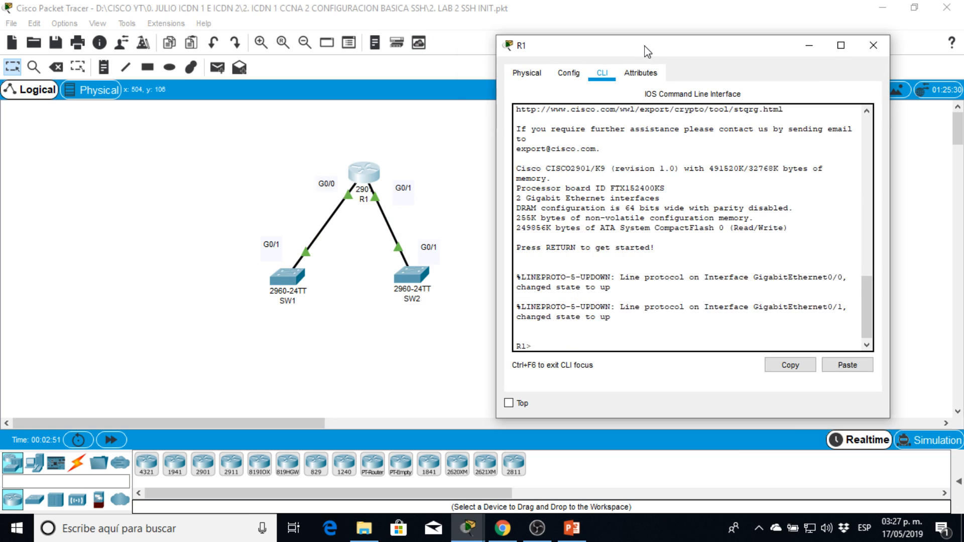
{"action": "key", "text": "Return"}
{"action": "type", "text": "en"}
{"action": "key", "text": "Return"}
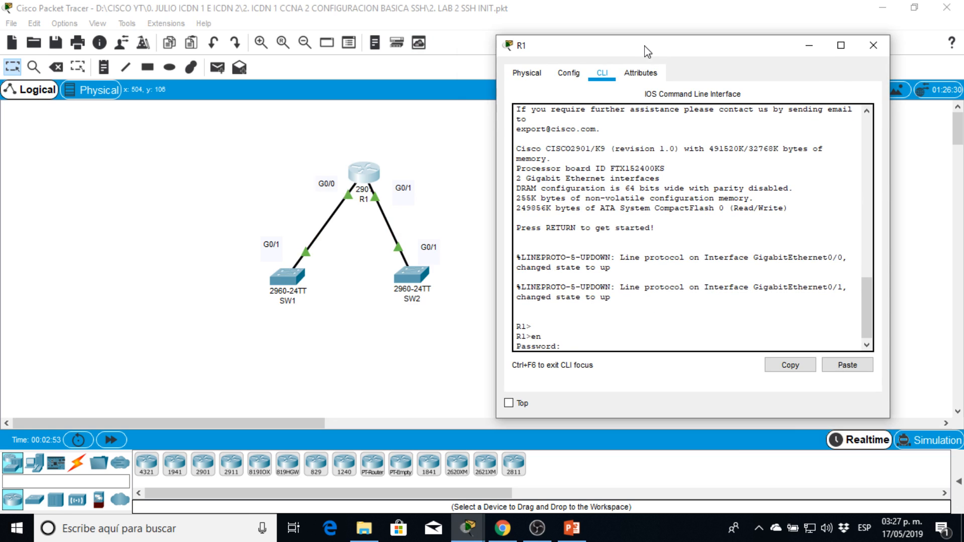
{"action": "type", "text": "cisco"}
{"action": "key", "text": "Return"}
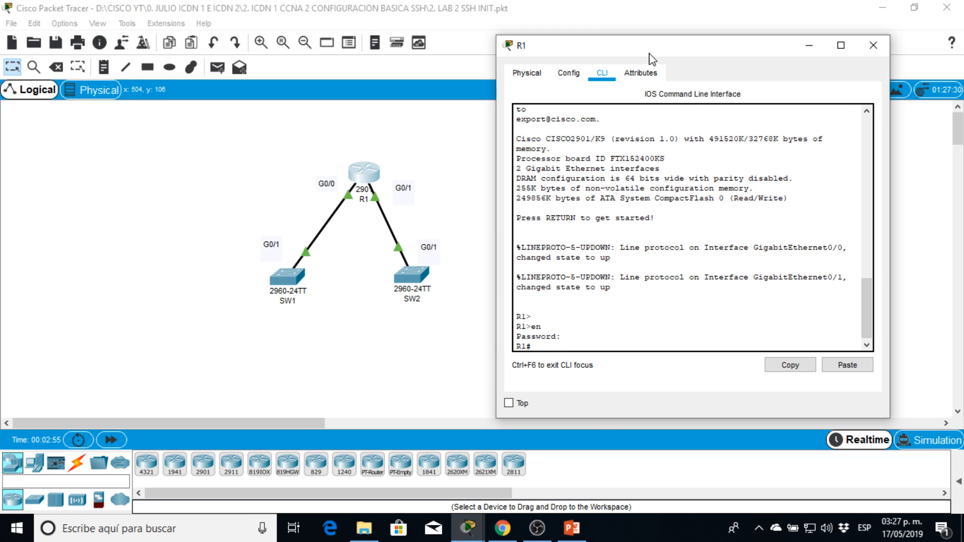
Enter global configuration mode on R1 and create the local user admin with its secret password.
{"action": "left_click_drag", "start_coordinate": [680, 55], "coordinate": [232, 39]}
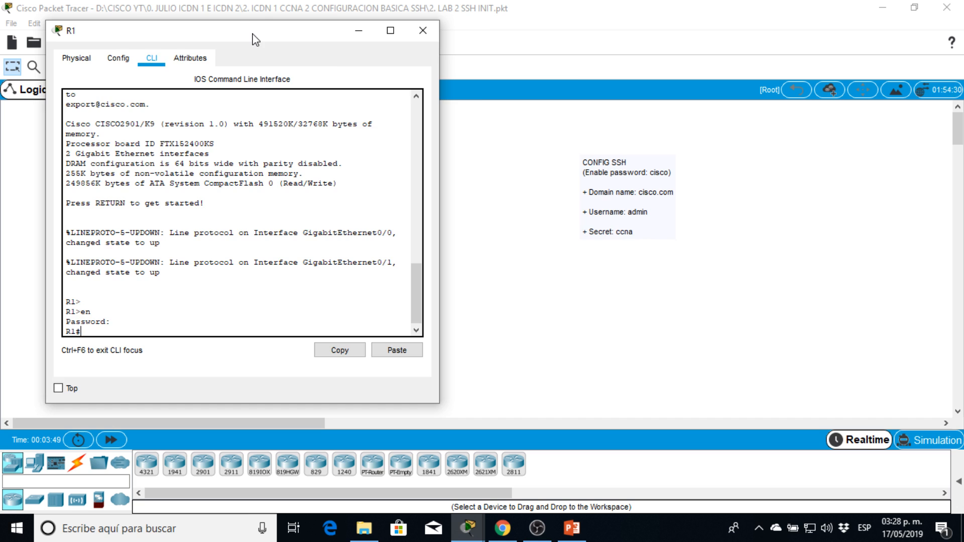
{"action": "left_click_drag", "start_coordinate": [256, 40], "coordinate": [404, 35]}
{"action": "key", "text": "Return"}
{"action": "key", "text": "Return"}
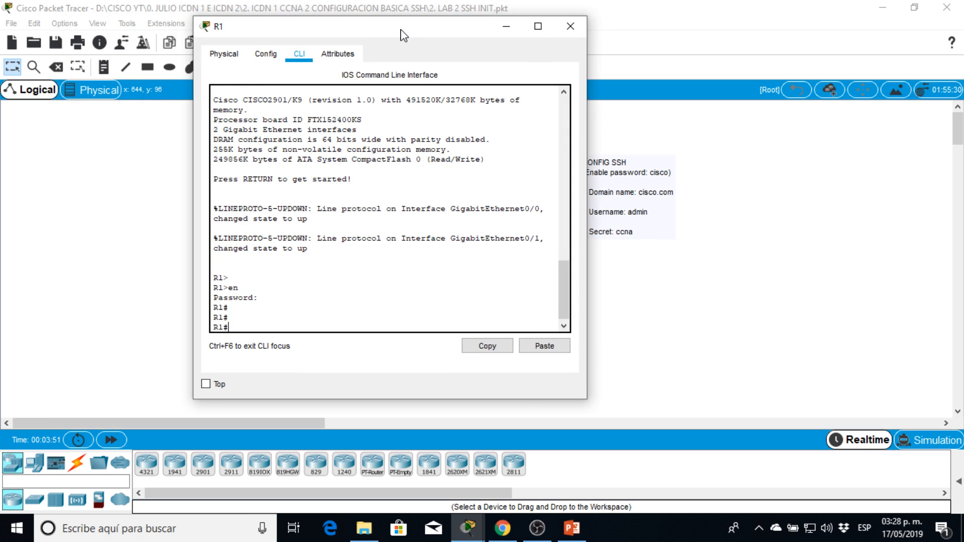
{"action": "type", "text": "conf t"}
{"action": "key", "text": "Return"}
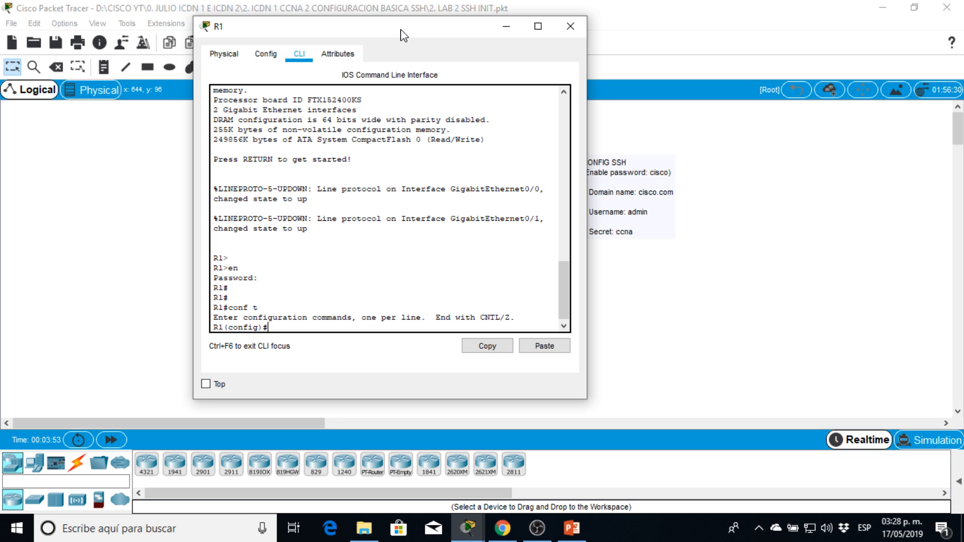
{"action": "type", "text": "username admin secret ccna"}
{"action": "key", "text": "Return"}
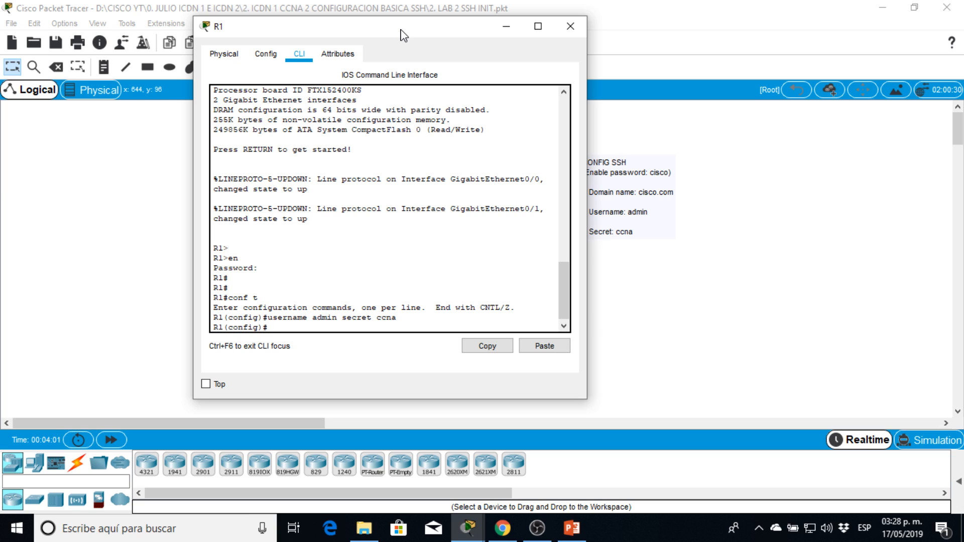
Set R1's IP domain name to cisco.com.
{"action": "type", "text": "ip doma"}
{"action": "key", "text": "Tab"}
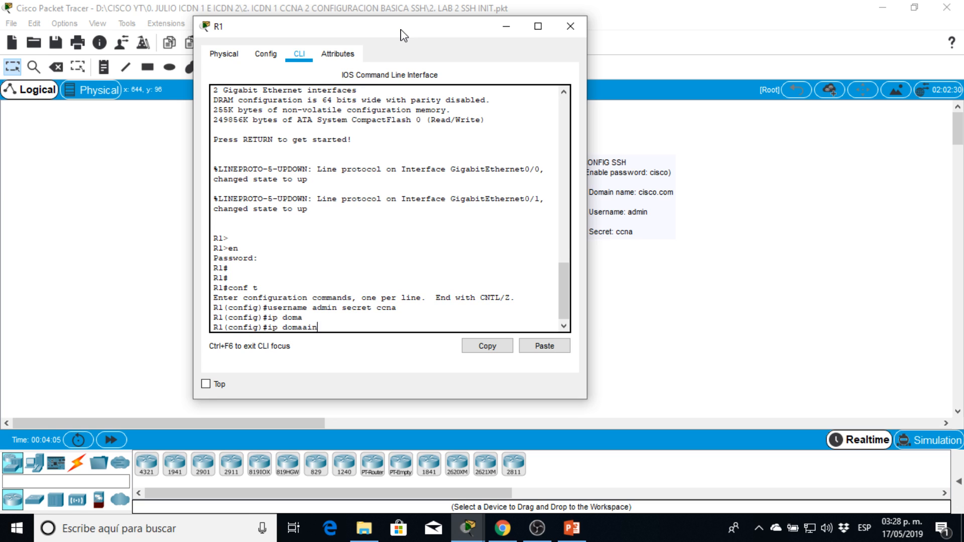
{"action": "type", "text": "ai"}
{"action": "key", "text": "BackSpace"}
{"action": "key", "text": "BackSpace"}
{"action": "type", "text": "in name x"}
{"action": "key", "text": "BackSpace"}
{"action": "type", "text": "cisco.com"}
{"action": "key", "text": "Return"}
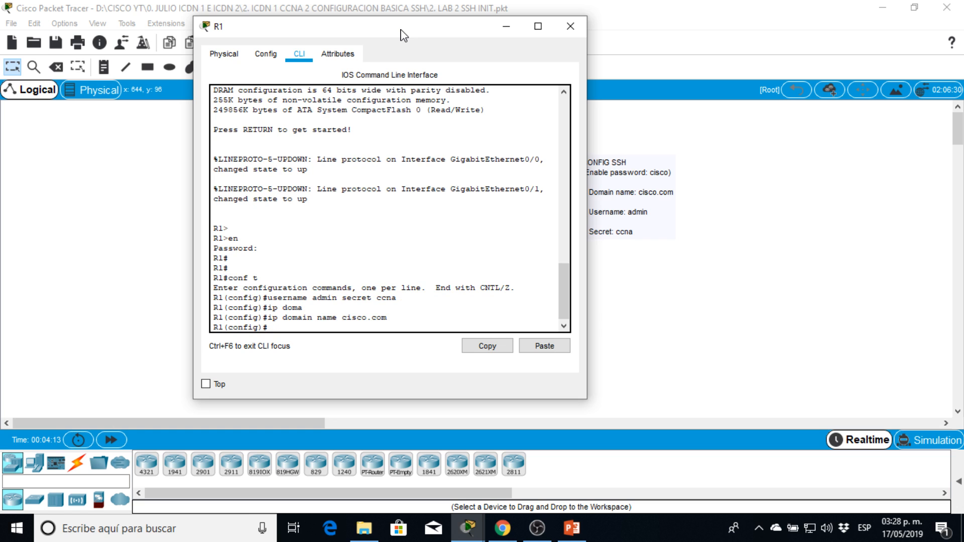
Generate an RSA crypto key pair on R1 with a 1024-bit modulus.
{"action": "type", "text": "cry"}
{"action": "key", "text": "Tab"}
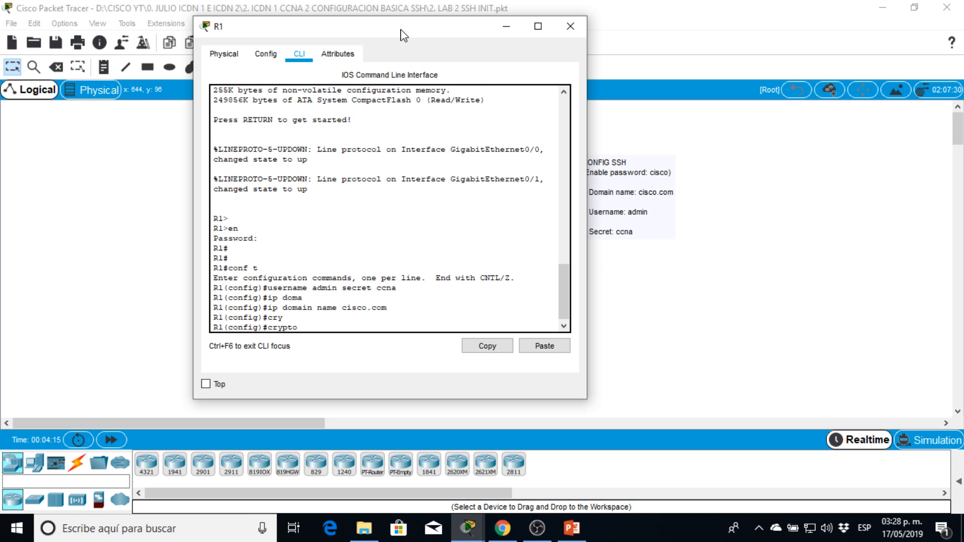
{"action": "type", "text": "key ?   "}
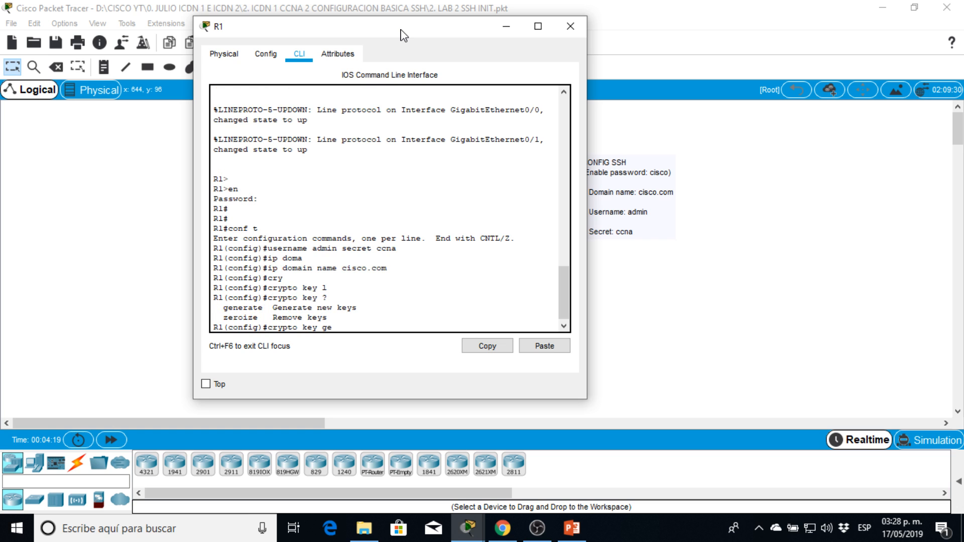
{"action": "type", "text": "ge"}
{"action": "key", "text": "Tab"}
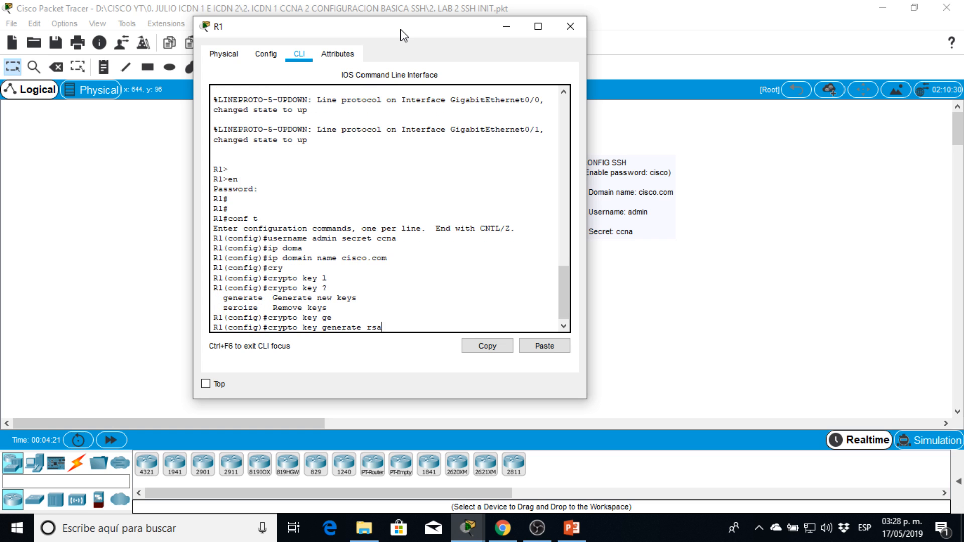
{"action": "type", "text": "rsa"}
{"action": "key", "text": "Return"}
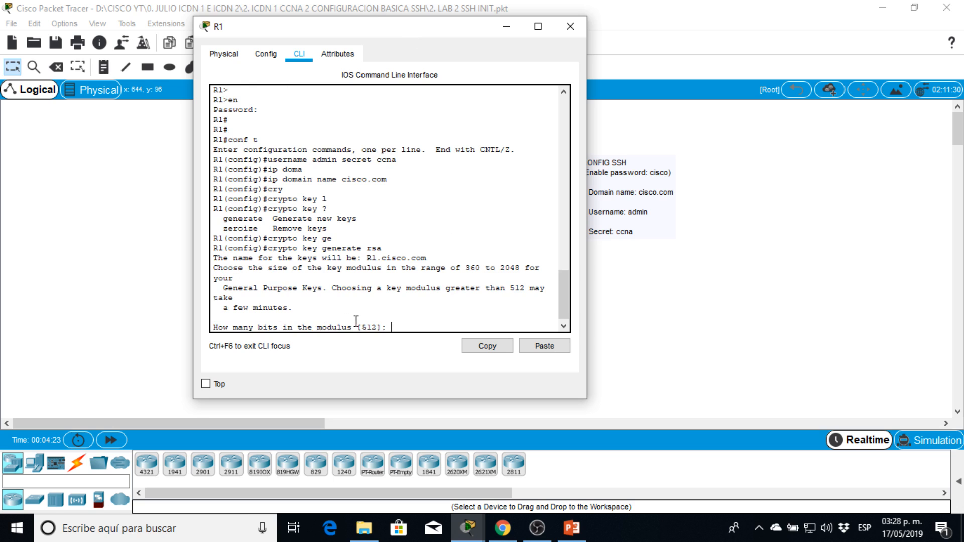
{"action": "left_click_drag", "start_coordinate": [362, 327], "coordinate": [378, 327]}
{"action": "left_click", "coordinate": [374, 328]}
{"action": "left_click_drag", "start_coordinate": [363, 327], "coordinate": [376, 329]}
{"action": "left_click", "coordinate": [389, 327]}
{"action": "left_click_drag", "start_coordinate": [393, 326], "coordinate": [412, 327]}
{"action": "left_click", "coordinate": [402, 326]}
{"action": "key", "text": "Return"}
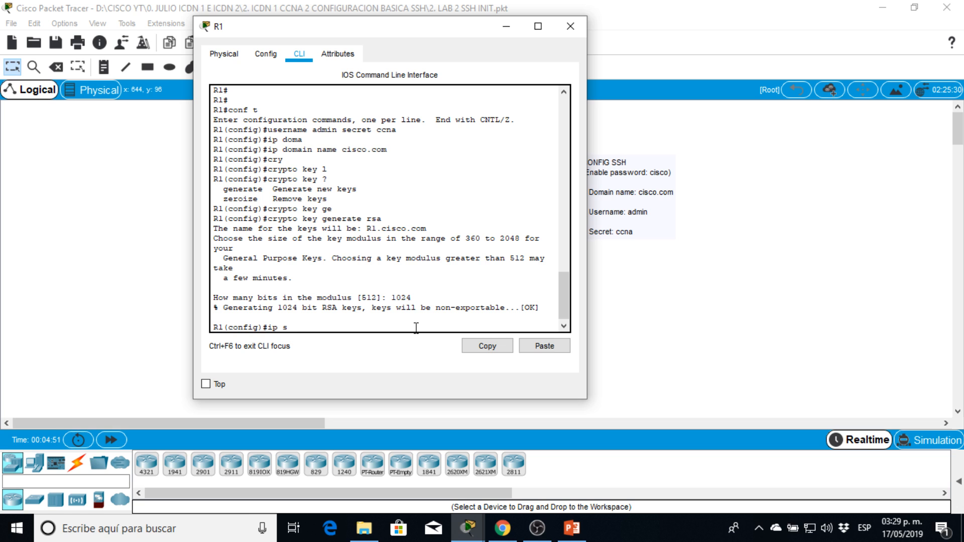
Set the SSH version to 2 on R1 and enter configuration of VTY lines 0 to 4.
{"action": "type", "text": "ersion 2"}
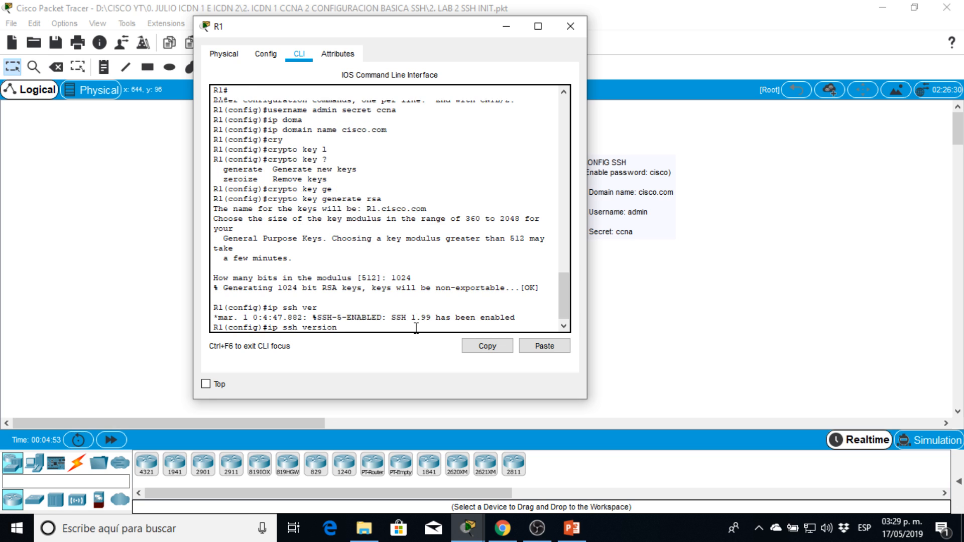
{"action": "key", "text": "Return"}
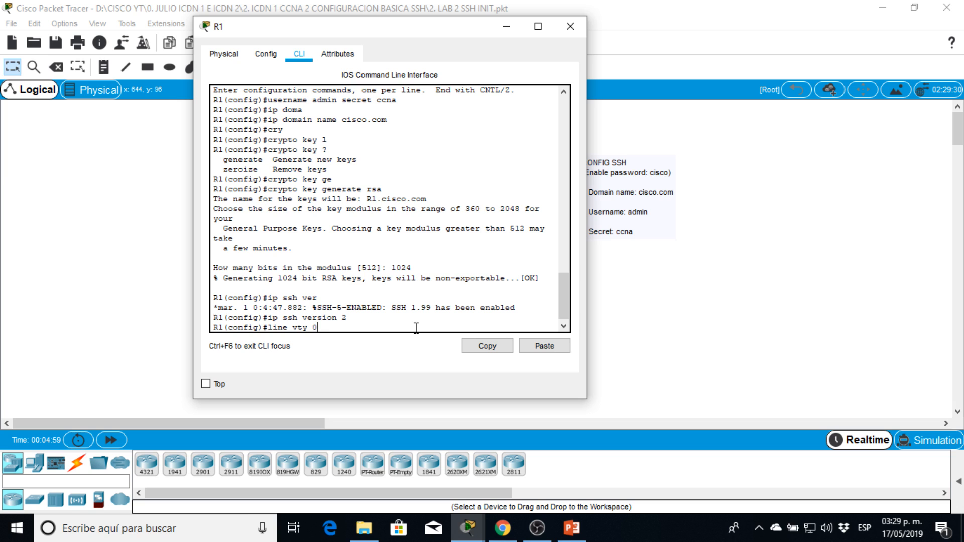
{"action": "type", "text": "line vty 0 4"}
{"action": "key", "text": "Return"}
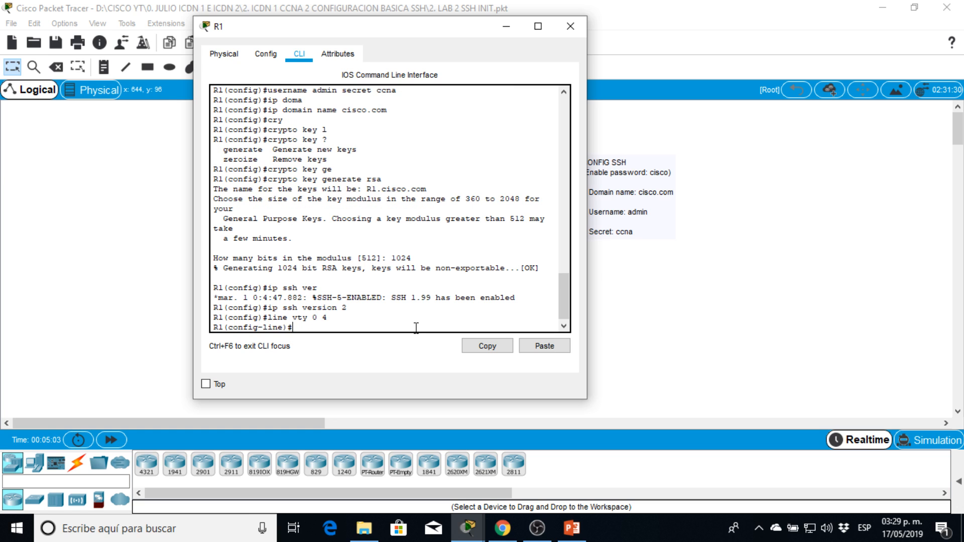
Restrict incoming transport on VTY lines 0 to 4 to SSH only.
{"action": "type", "text": "tras"}
{"action": "key", "text": "Tab"}
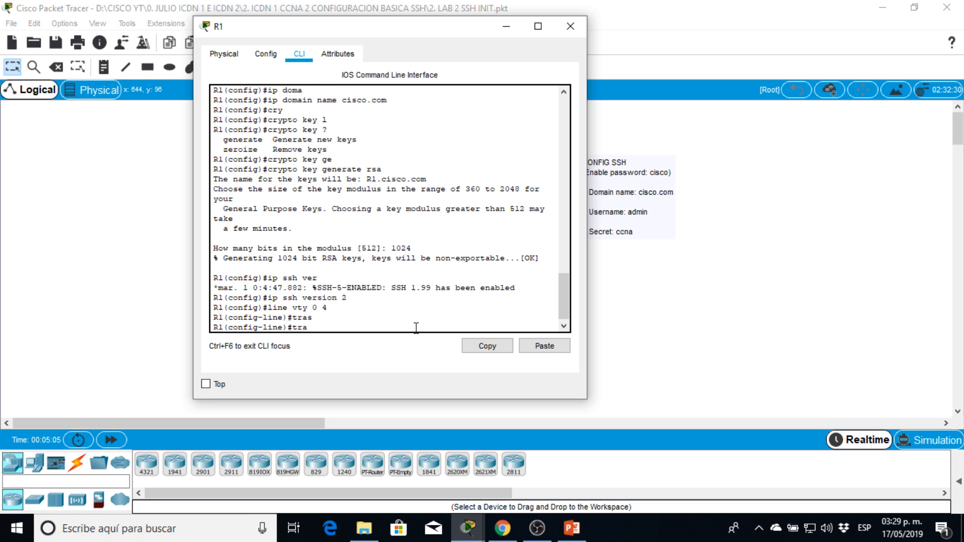
{"action": "key", "text": "BackSpace"}
{"action": "key", "text": "BackSpace"}
{"action": "key", "text": "BackSpace"}
{"action": "type", "text": "trans"}
{"action": "key", "text": "Tab"}
{"action": "type", "text": "in"}
{"action": "key", "text": "Tab"}
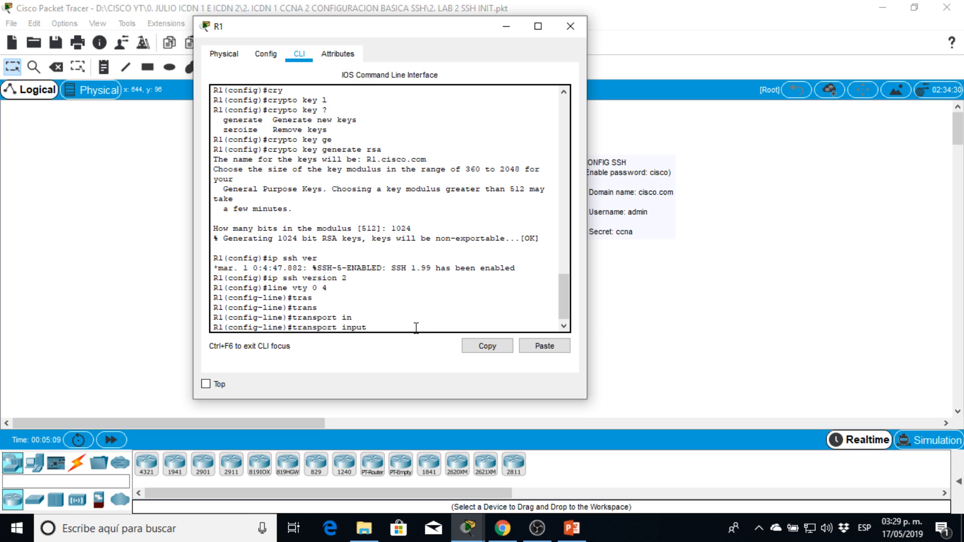
{"action": "type", "text": "ssh"}
{"action": "left_click_drag", "start_coordinate": [402, 321], "coordinate": [312, 320]}
{"action": "left_click", "coordinate": [392, 328]}
{"action": "left_click_drag", "start_coordinate": [392, 327], "coordinate": [292, 328]}
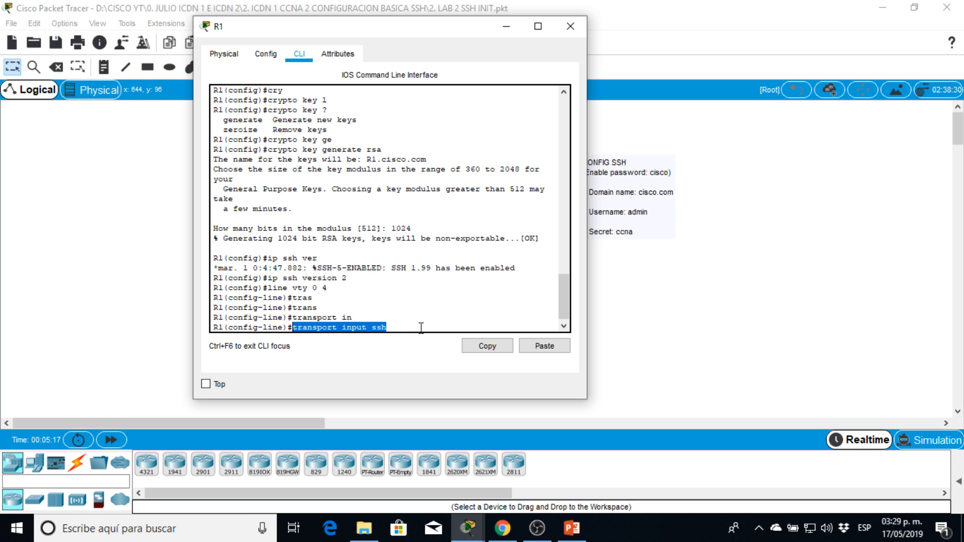
{"action": "double_click", "coordinate": [380, 327]}
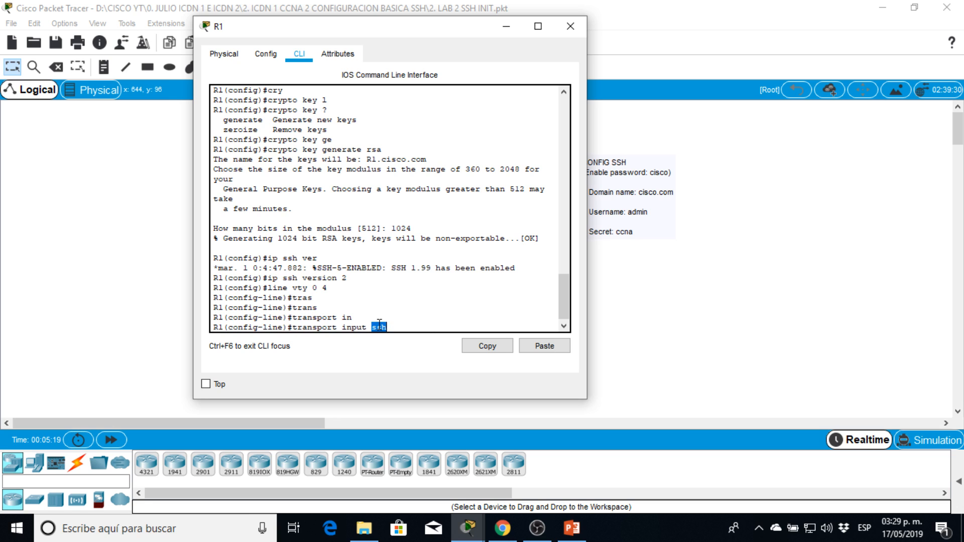
{"action": "left_click_drag", "start_coordinate": [394, 329], "coordinate": [298, 327]}
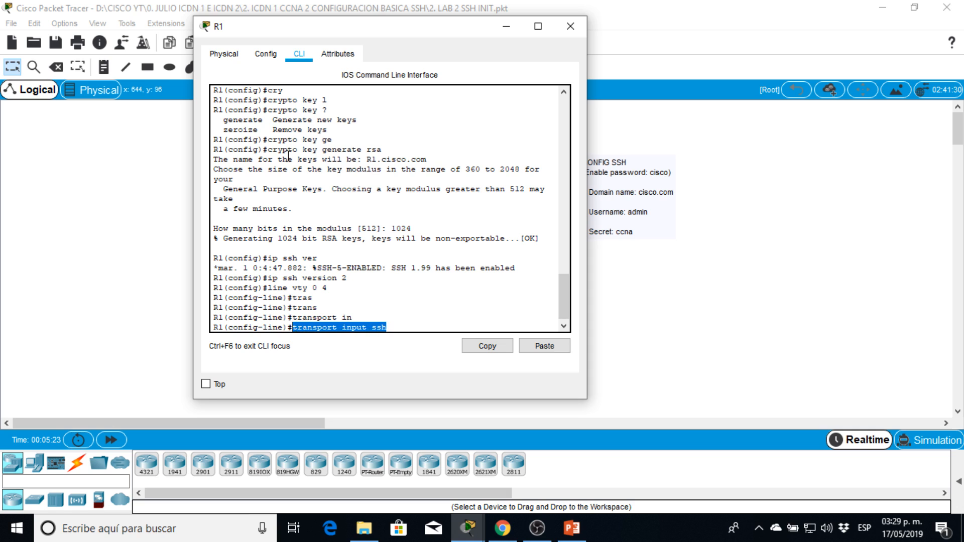
{"action": "mouse_move", "coordinate": [400, 329]}
{"action": "left_mouse_down"}
{"action": "mouse_move", "coordinate": [294, 325]}
{"action": "mouse_move", "coordinate": [388, 322]}
{"action": "left_mouse_up"}
{"action": "left_click", "coordinate": [391, 322]}
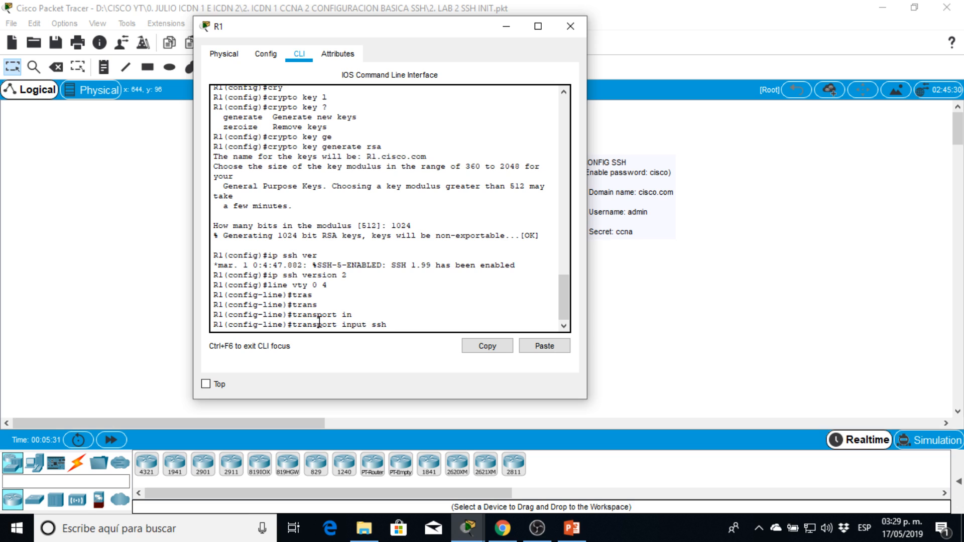
{"action": "double_click", "coordinate": [379, 325]}
{"action": "left_click", "coordinate": [390, 324]}
{"action": "key", "text": "Return"}
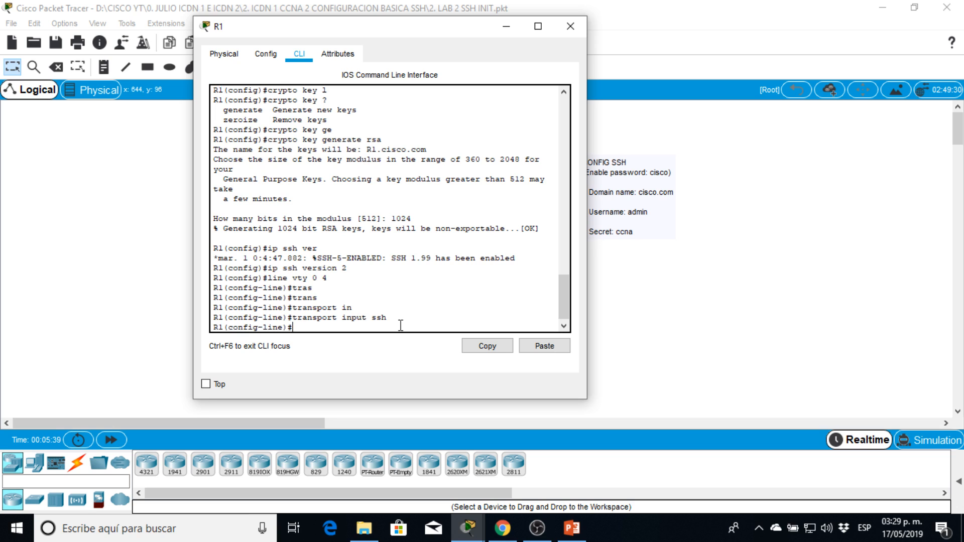
Make the VTY lines authenticate against the local user database with login local, and end configuration mode.
{"action": "type", "text": "lo"}
{"action": "key", "text": "Tab"}
{"action": "type", "text": "loca"}
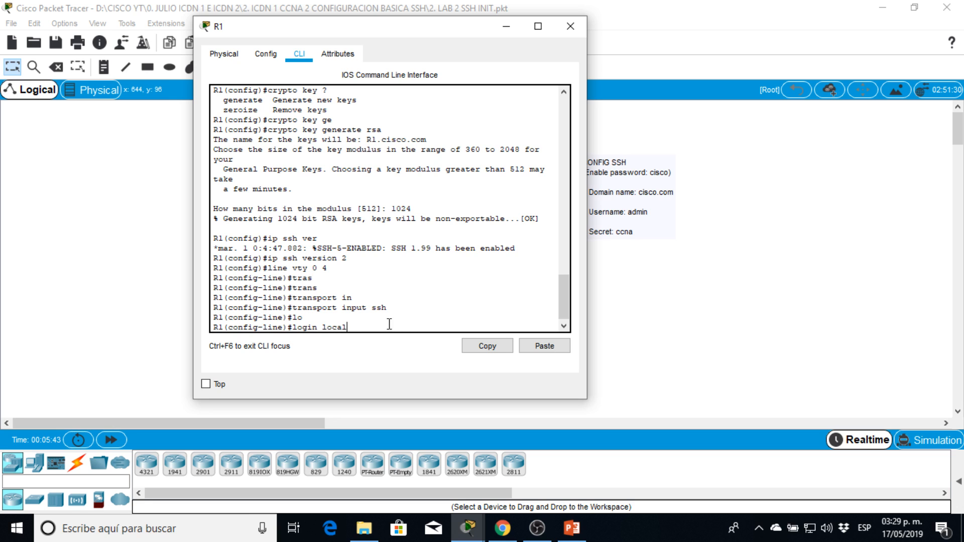
{"action": "left_click_drag", "start_coordinate": [359, 324], "coordinate": [287, 326]}
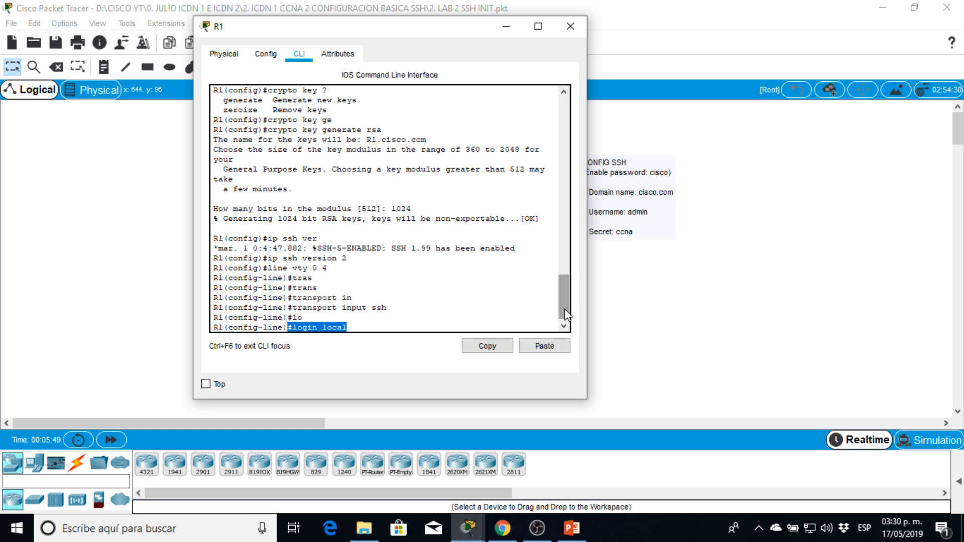
{"action": "left_click_drag", "start_coordinate": [565, 309], "coordinate": [566, 322]}
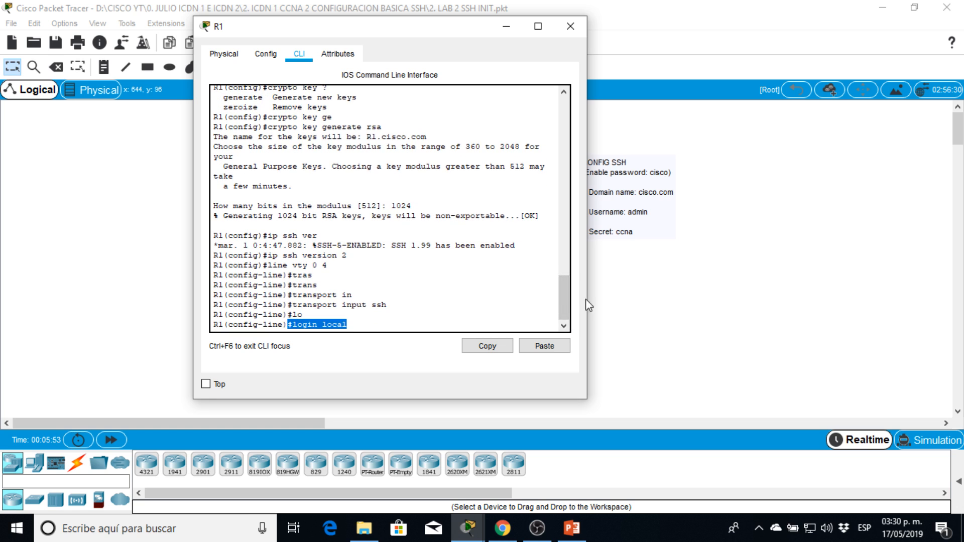
{"action": "left_click", "coordinate": [356, 320]}
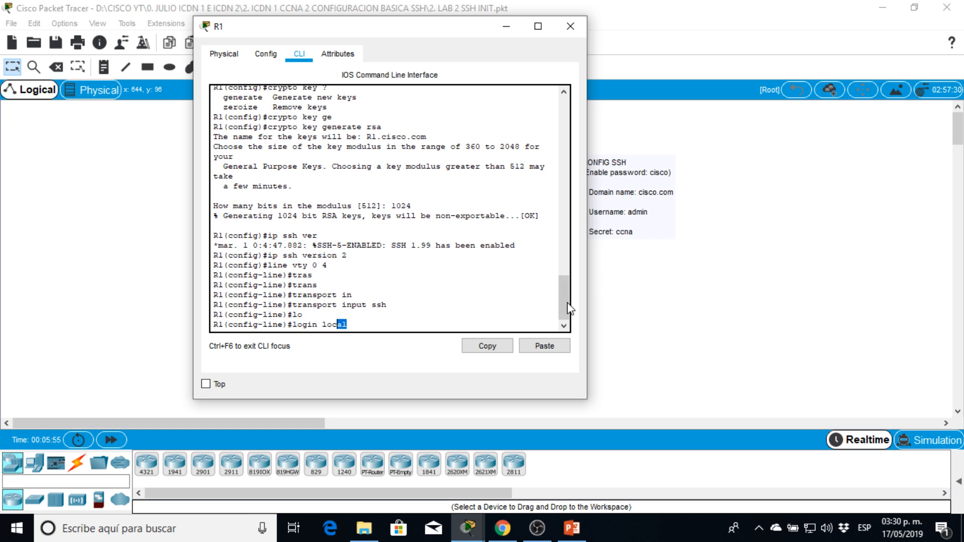
{"action": "left_click_drag", "start_coordinate": [566, 314], "coordinate": [580, 277]}
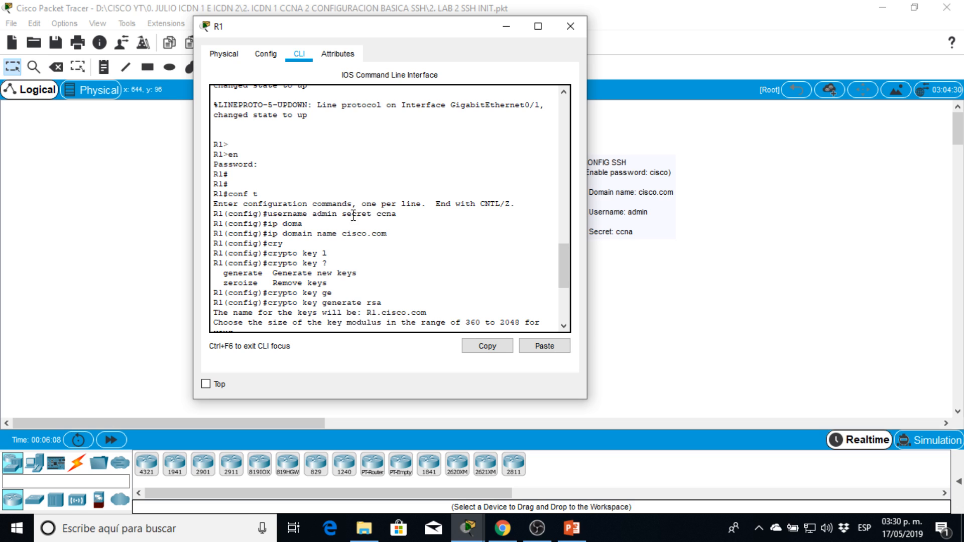
{"action": "mouse_move", "coordinate": [560, 263]}
{"action": "left_mouse_down"}
{"action": "mouse_move", "coordinate": [562, 297]}
{"action": "mouse_move", "coordinate": [572, 257]}
{"action": "mouse_move", "coordinate": [572, 265]}
{"action": "left_mouse_up"}
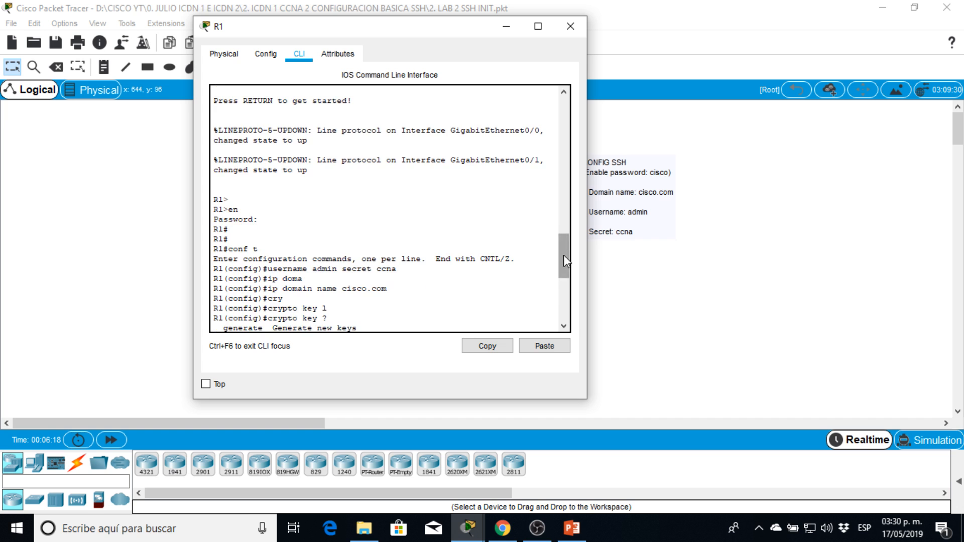
{"action": "left_click_drag", "start_coordinate": [566, 258], "coordinate": [431, 317]}
{"action": "left_click", "coordinate": [394, 323]}
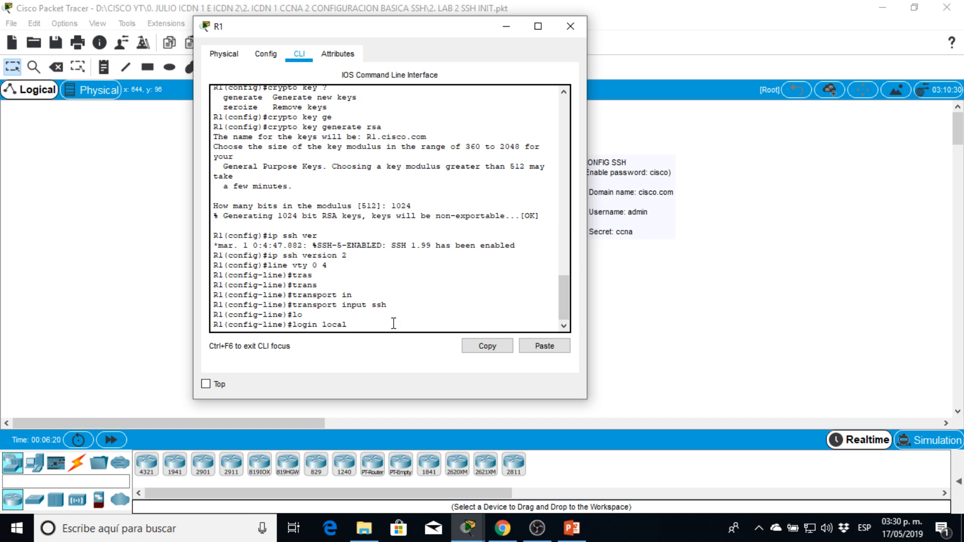
{"action": "key", "text": "Return"}
{"action": "type", "text": "end"}
{"action": "key", "text": "Return"}
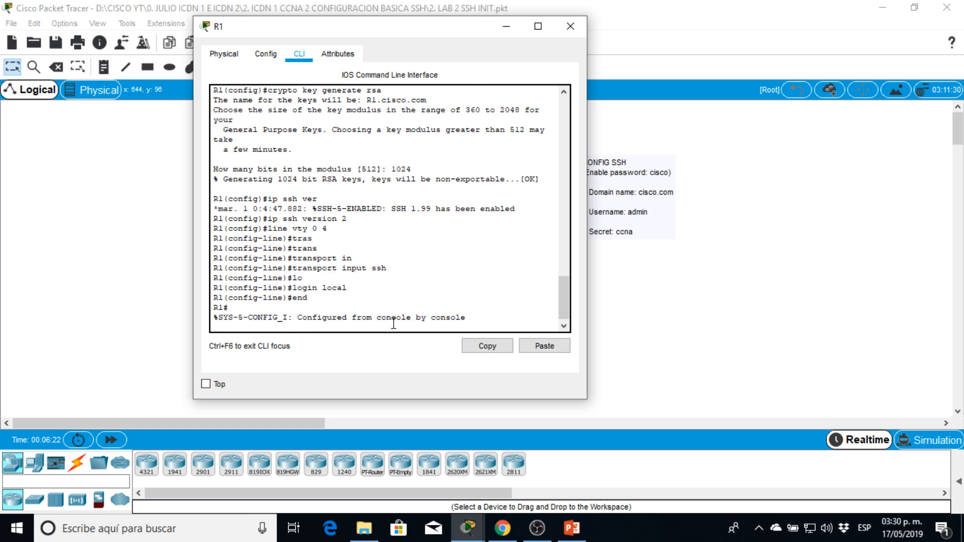
Display R1's running configuration to check the SSH settings.
{"action": "key", "text": "Return"}
{"action": "key", "text": "Return"}
{"action": "type", "text": "sh"}
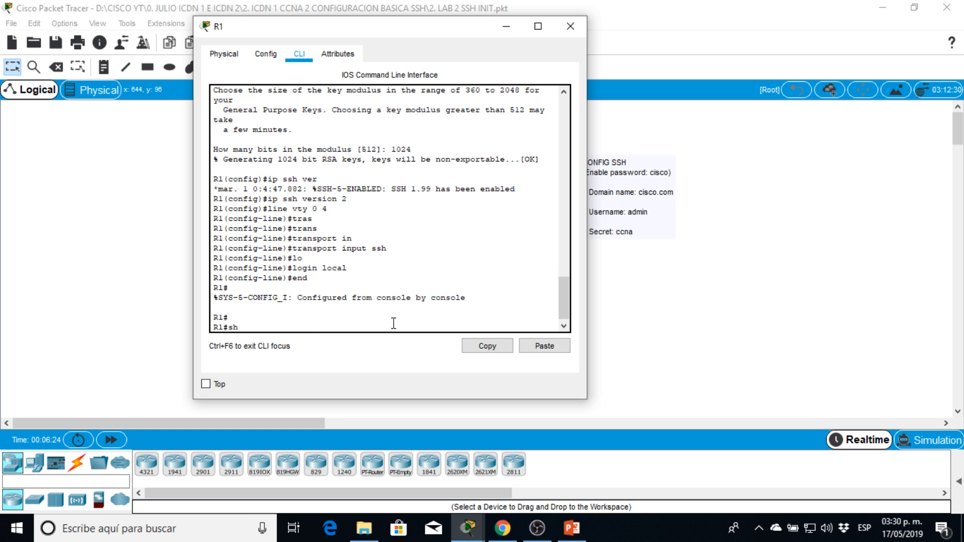
{"action": "type", "text": " run"}
{"action": "key", "text": "Return"}
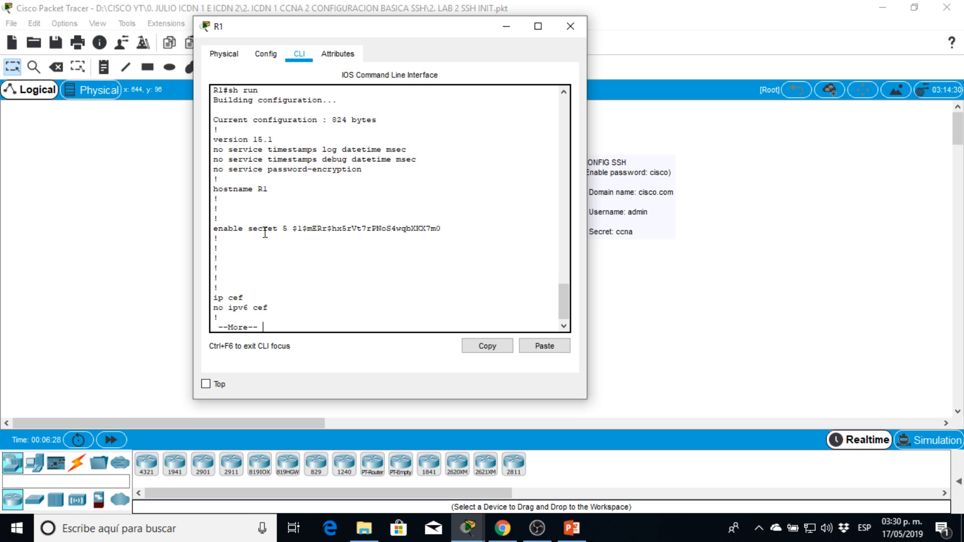
Page through R1's running configuration and check the local user entry.
{"action": "key", "text": "Return"}
{"action": "key", "text": "Return"}
{"action": "key", "text": "Return"}
{"action": "key", "text": "Return"}
{"action": "key", "text": "Return"}
{"action": "key", "text": "Return"}
{"action": "key", "text": "Return"}
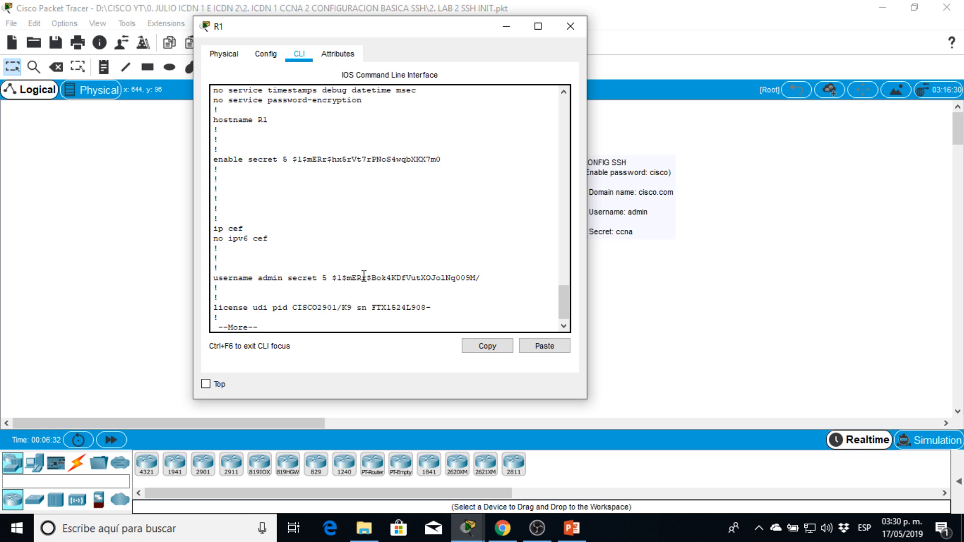
{"action": "left_click_drag", "start_coordinate": [350, 275], "coordinate": [395, 275]}
Continue through R1's running configuration to check the SSH version and domain name lines.
{"action": "key", "text": "Return"}
{"action": "key", "text": "Return"}
{"action": "key", "text": "Return"}
{"action": "key", "text": "Return"}
{"action": "key", "text": "Return"}
{"action": "key", "text": "Return"}
{"action": "key", "text": "Return"}
{"action": "key", "text": "Return"}
{"action": "key", "text": "Return"}
{"action": "key", "text": "Return"}
{"action": "key", "text": "Return"}
{"action": "key", "text": "Return"}
{"action": "key", "text": "Return"}
{"action": "key", "text": "Return"}
{"action": "key", "text": "Return"}
{"action": "key", "text": "Return"}
{"action": "key", "text": "Return"}
{"action": "key", "text": "Return"}
{"action": "key", "text": "Return"}
{"action": "key", "text": "Return"}
{"action": "key", "text": "Return"}
{"action": "key", "text": "Return"}
{"action": "key", "text": "Return"}
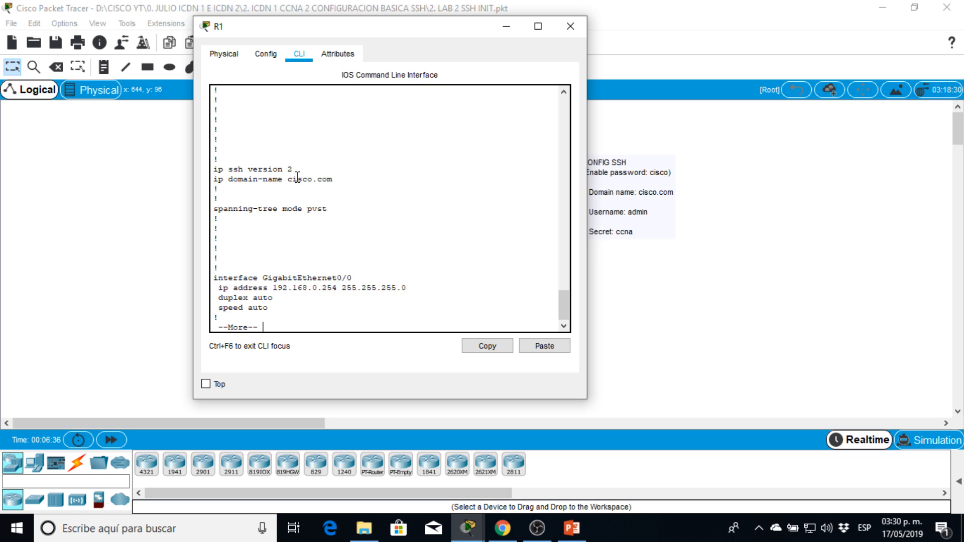
{"action": "left_click_drag", "start_coordinate": [293, 170], "coordinate": [213, 170]}
{"action": "left_click_drag", "start_coordinate": [332, 179], "coordinate": [289, 179]}
Page to the end of R1's running configuration and check the login and transport settings of VTY lines 0 to 4.
{"action": "key", "text": "Return"}
{"action": "key", "text": "Return"}
{"action": "key", "text": "Return"}
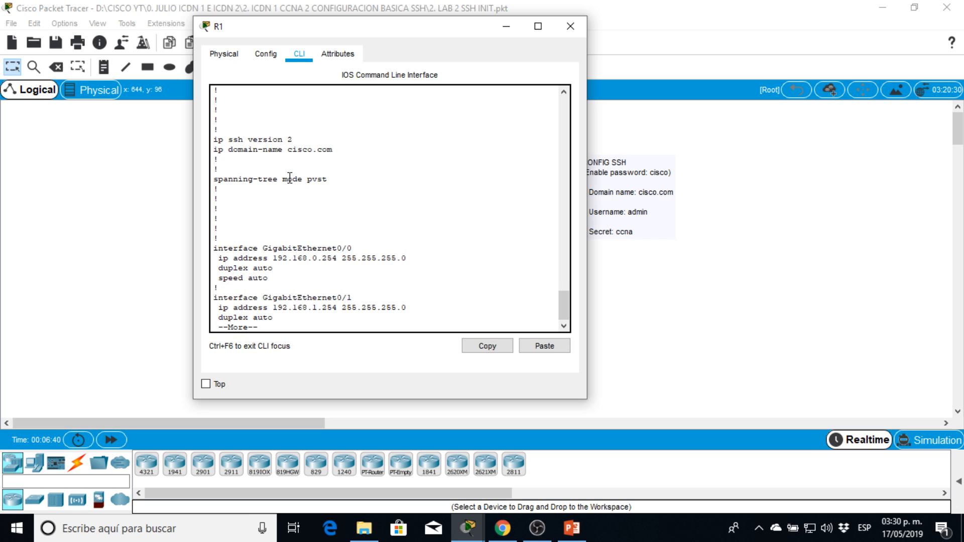
{"action": "key", "text": "space"}
{"action": "key", "text": "space"}
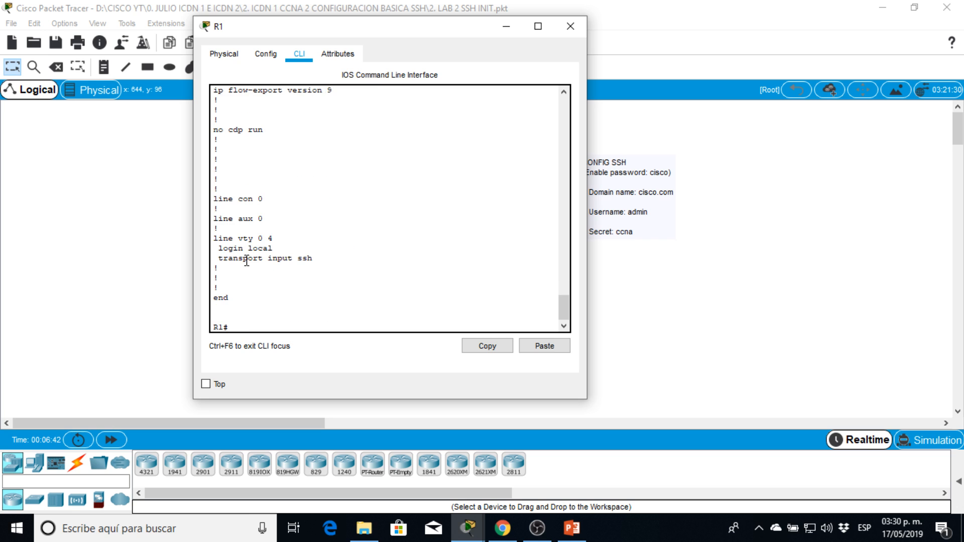
{"action": "left_click_drag", "start_coordinate": [234, 248], "coordinate": [258, 249]}
{"action": "left_click", "coordinate": [323, 260]}
{"action": "left_click_drag", "start_coordinate": [322, 259], "coordinate": [192, 257]}
{"action": "key", "text": "Return"}
{"action": "key", "text": "Return"}
{"action": "key", "text": "Return"}
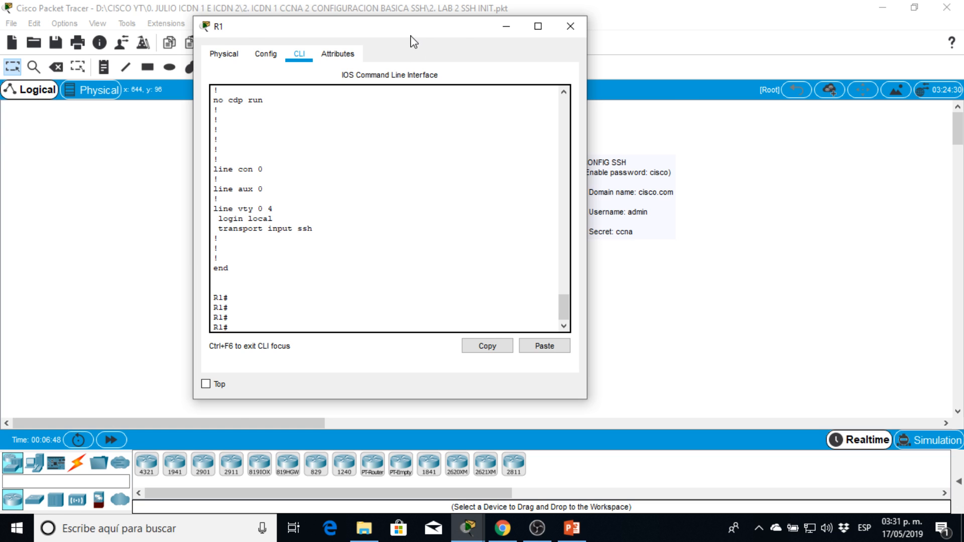
Close R1's window and open the command line of switch SW1 at its user prompt.
{"action": "left_click_drag", "start_coordinate": [412, 29], "coordinate": [530, 41]}
{"action": "left_click", "coordinate": [689, 38]}
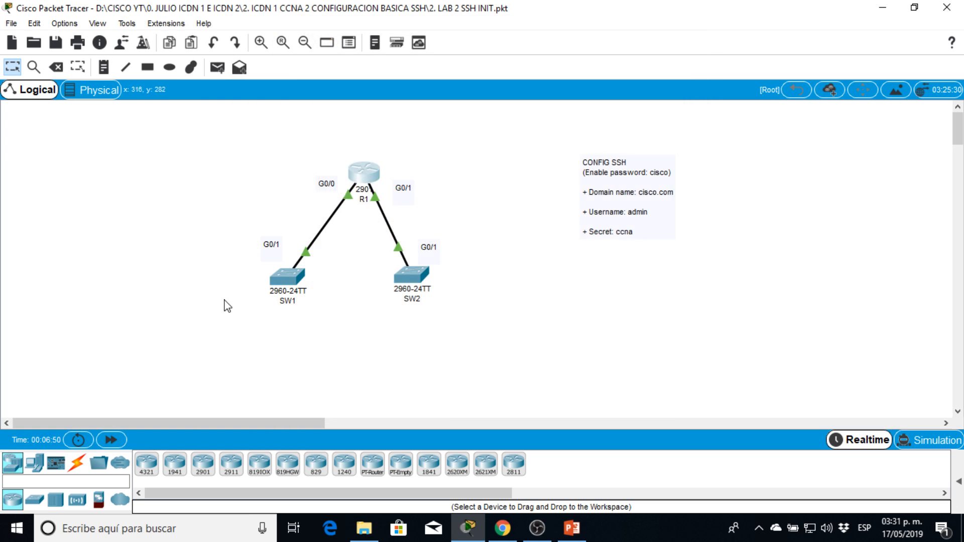
{"action": "left_click", "coordinate": [275, 284]}
{"action": "left_click_drag", "start_coordinate": [432, 70], "coordinate": [170, 66]}
{"action": "left_click", "coordinate": [141, 92]}
{"action": "key", "text": "Return"}
{"action": "key", "text": "Return"}
{"action": "key", "text": "Return"}
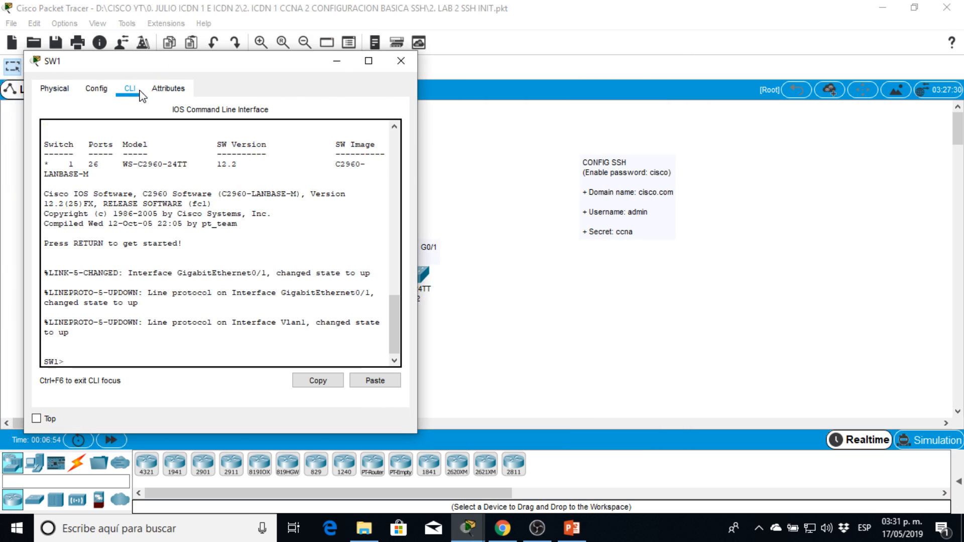
Enter privileged EXEC mode on SW1 with the enable password.
{"action": "type", "text": "en"}
{"action": "key", "text": "Return"}
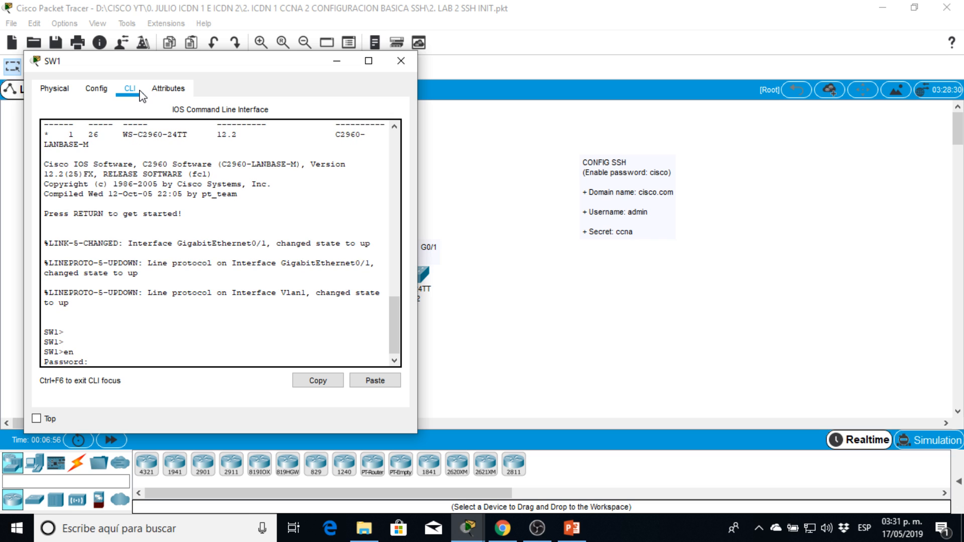
{"action": "type", "text": "cisco"}
{"action": "key", "text": "Return"}
{"action": "key", "text": "Return"}
{"action": "key", "text": "Return"}
Enter global configuration mode on SW1 and create the local user admin with its secret password.
{"action": "type", "text": "conf t"}
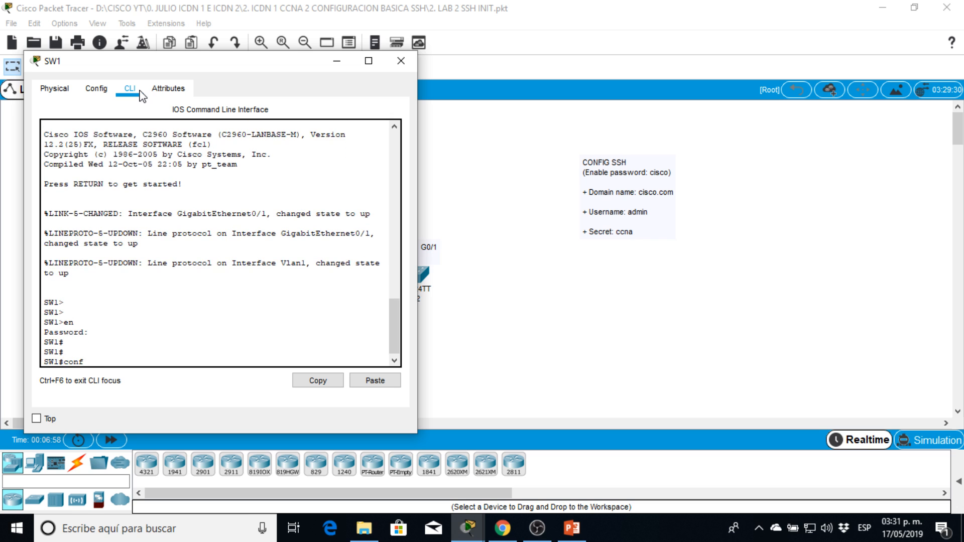
{"action": "key", "text": "Return"}
{"action": "type", "text": "use"}
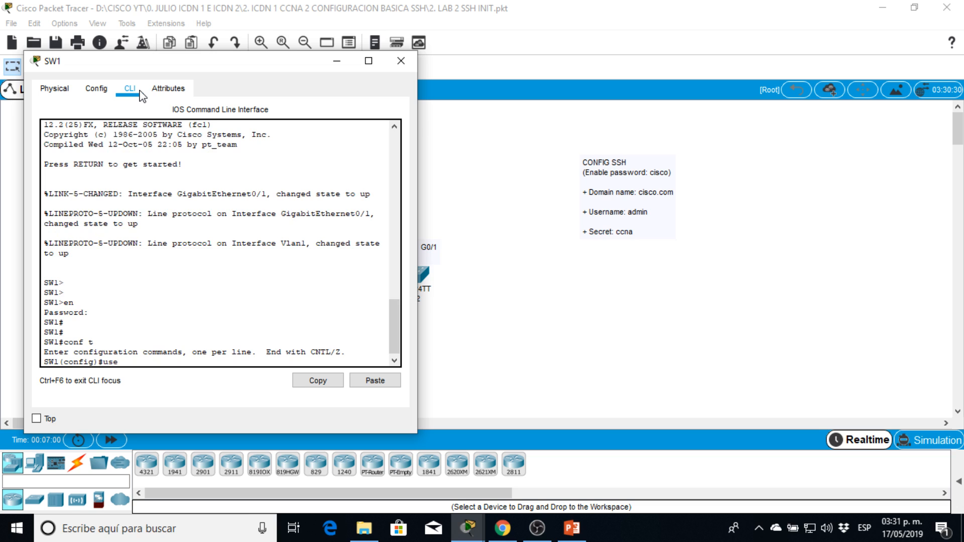
{"action": "type", "text": "r"}
{"action": "key", "text": "Tab"}
{"action": "type", "text": "a"}
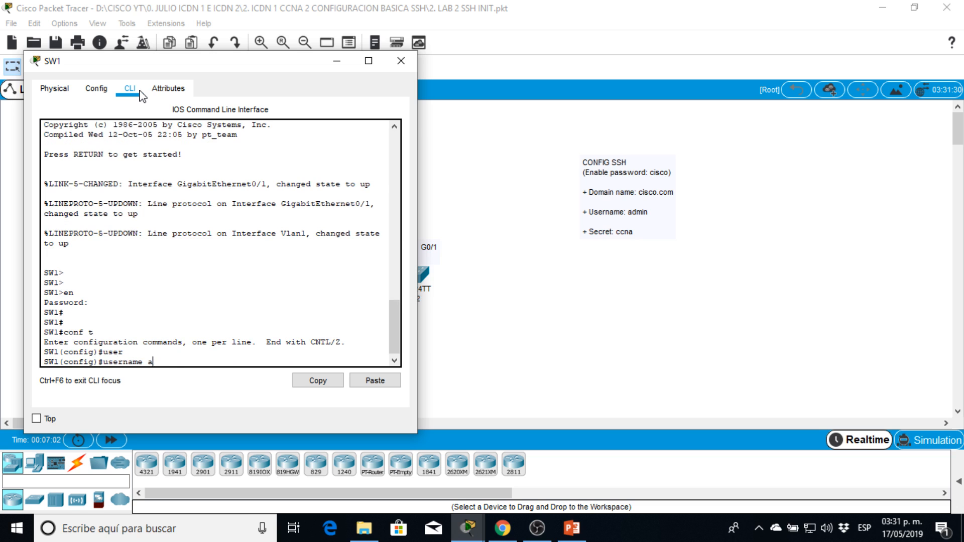
{"action": "type", "text": "dmin secrfet"}
{"action": "key", "text": "BackSpace"}
{"action": "type", "text": "ecret ccna"}
{"action": "key", "text": "Return"}
Set SW1's IP domain name to cisco.com.
{"action": "type", "text": "ip "}
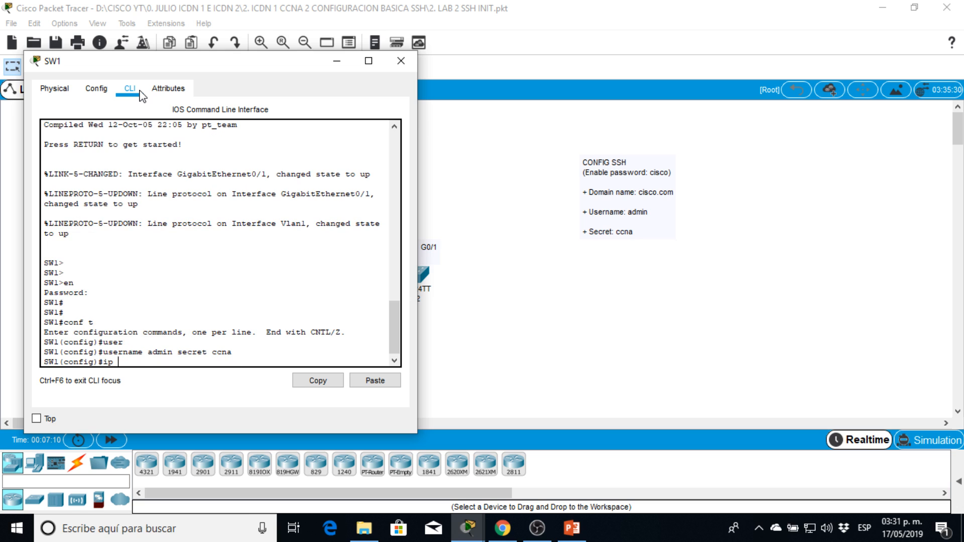
{"action": "type", "text": "domain name cisco.com"}
{"action": "key", "text": "Return"}
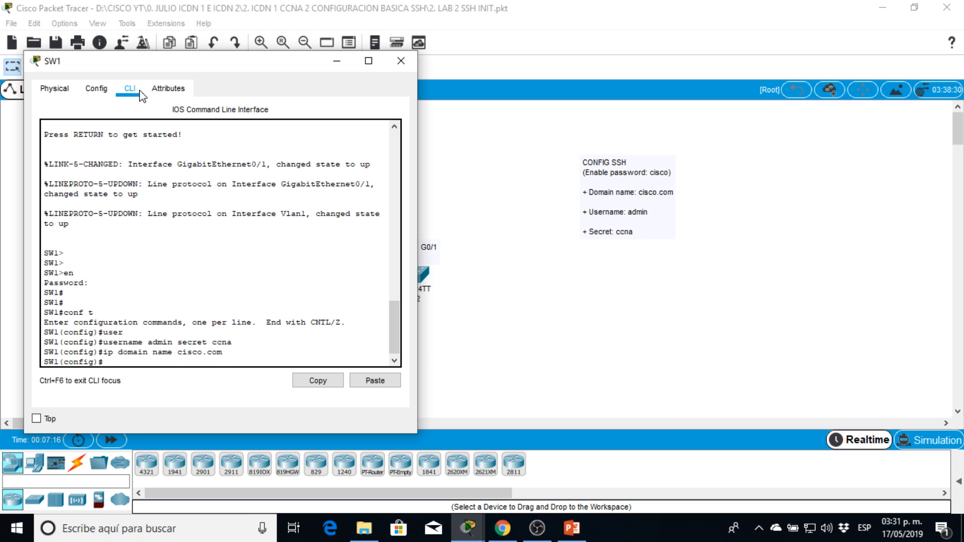
{"action": "type", "text": "ke lo"}
{"action": "key", "text": "Return"}
{"action": "type", "text": "k"}
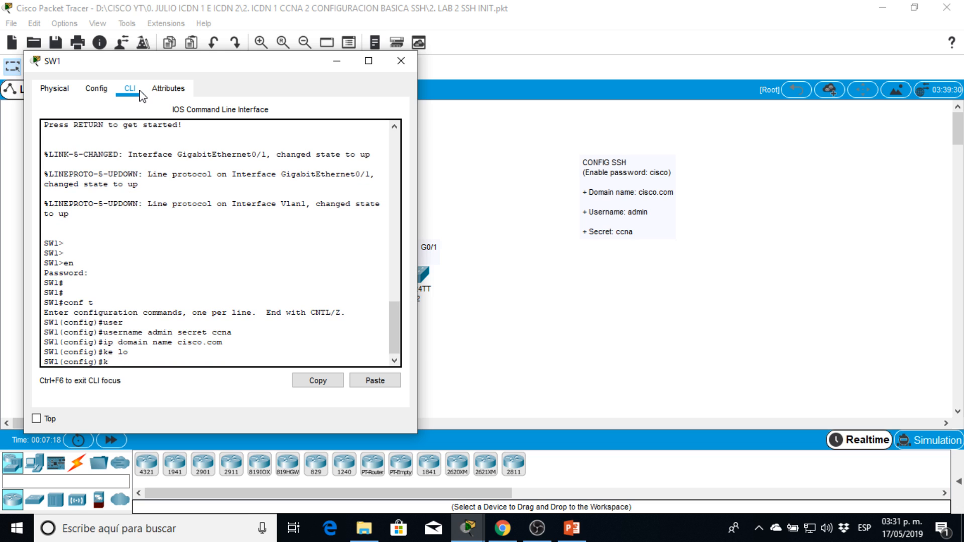
{"action": "key", "text": "BackSpace"}
{"action": "type", "text": "cryp"}
Generate RSA crypto keys on SW1 with a modulus of 1024 bits.
{"action": "key", "text": "Tab"}
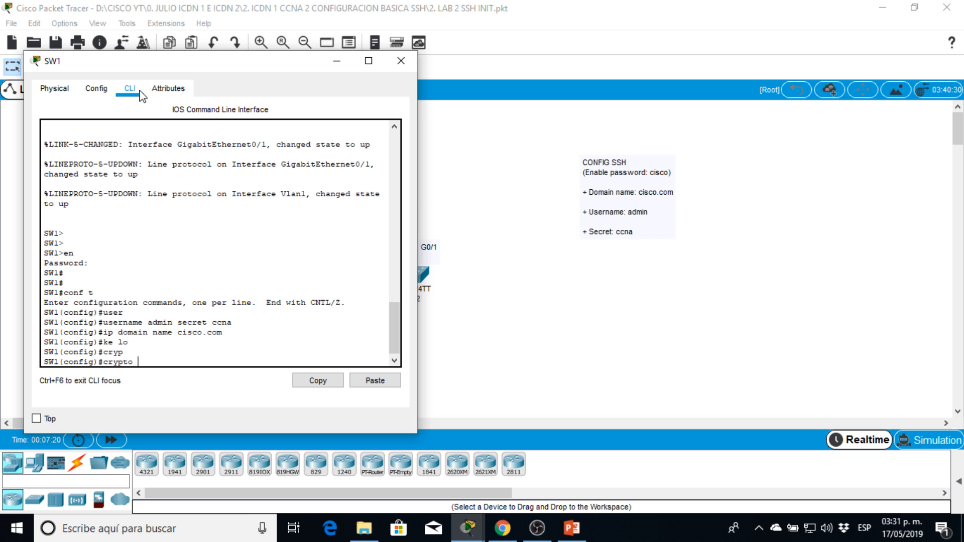
{"action": "type", "text": "ke"}
{"action": "key", "text": "Tab"}
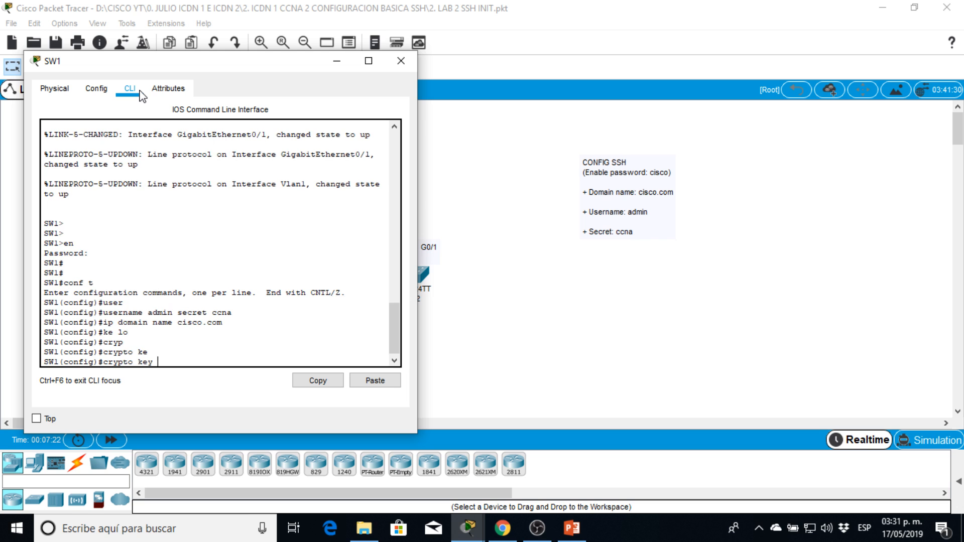
{"action": "type", "text": "ge"}
{"action": "key", "text": "Tab"}
{"action": "type", "text": "rs"}
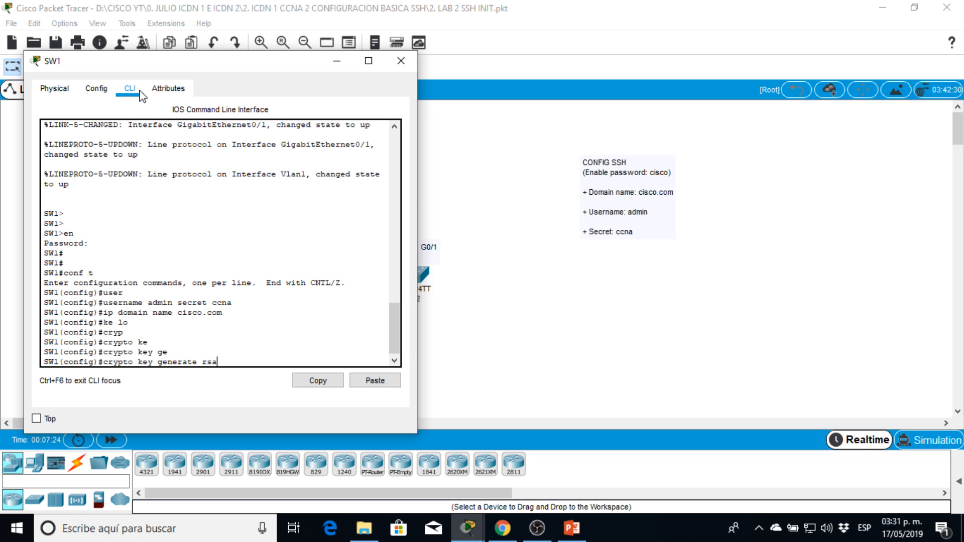
{"action": "type", "text": "a"}
{"action": "key", "text": "Return"}
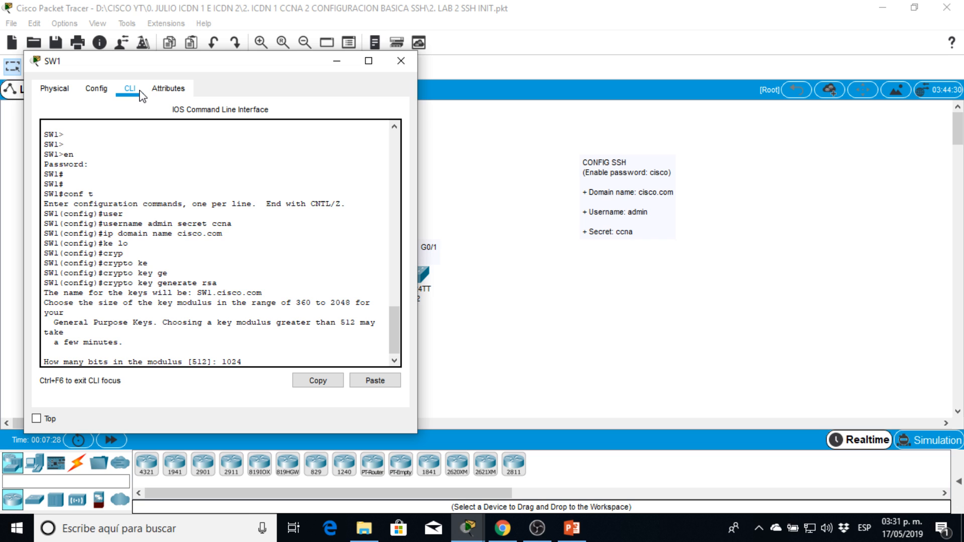
{"action": "key", "text": "Return"}
Set the SSH version to 2 on SW1 and enter configuration of VTY lines 0 to 4.
{"action": "type", "text": "ip"}
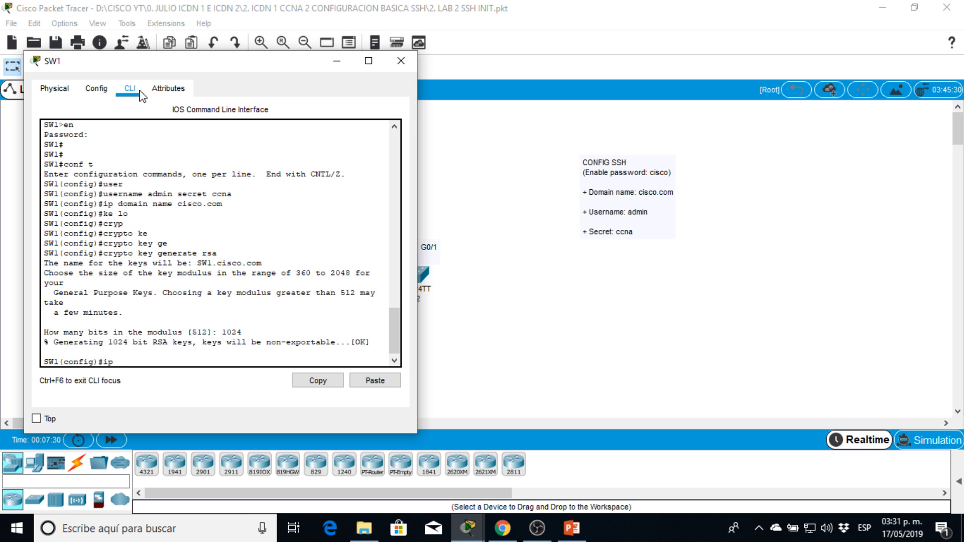
{"action": "type", "text": " ssh ve"}
{"action": "key", "text": "Tab"}
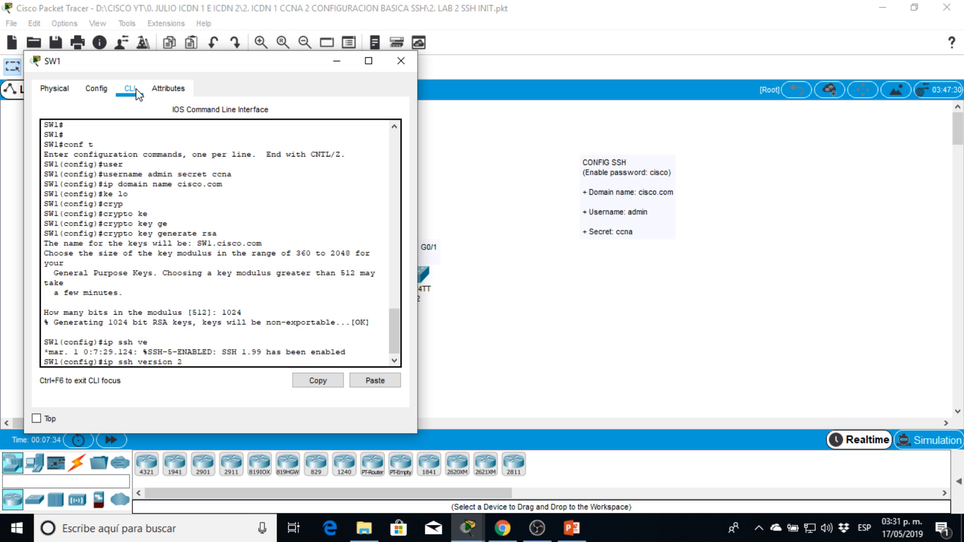
{"action": "key", "text": "Return"}
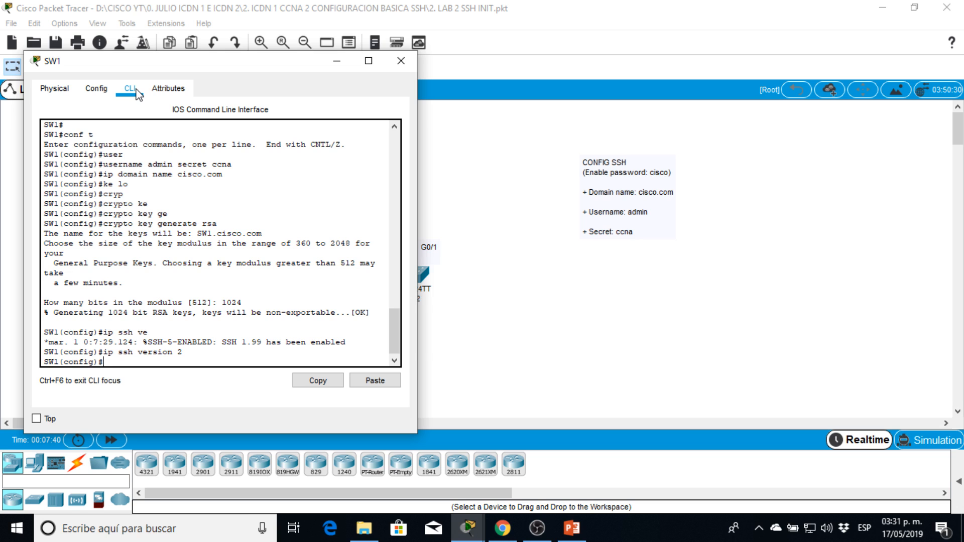
{"action": "type", "text": "line vty 0 4"}
{"action": "key", "text": "Return"}
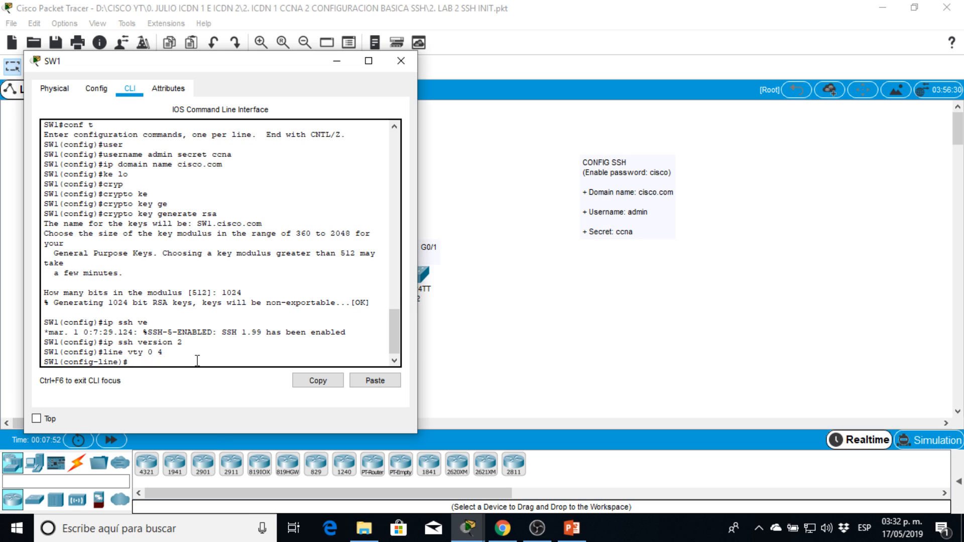
Restrict incoming transport on SW1's VTY lines 0 to 4 to SSH only.
{"action": "type", "text": "tra"}
{"action": "key", "text": "Tab"}
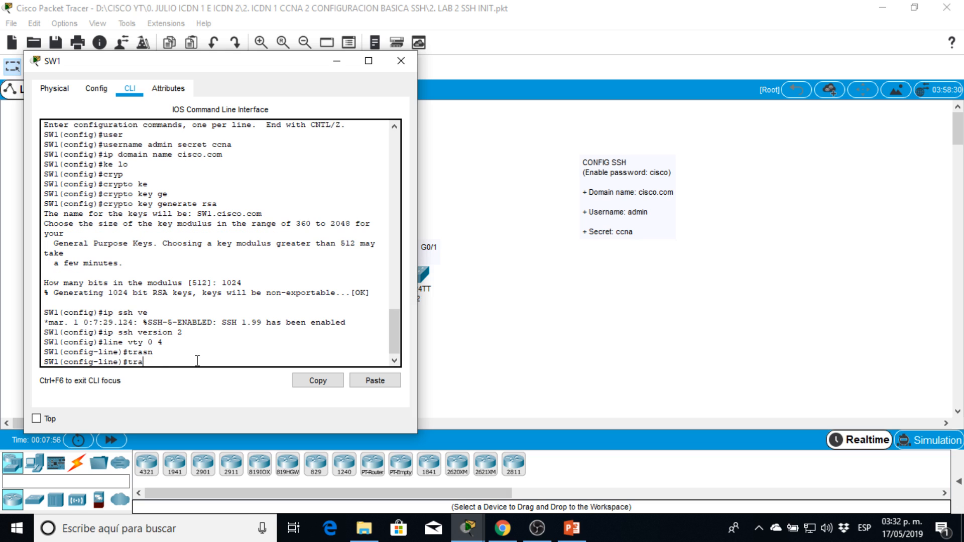
{"action": "type", "text": "na"}
{"action": "key", "text": "Tab"}
{"action": "key", "text": "BackSpace"}
{"action": "key", "text": "Tab"}
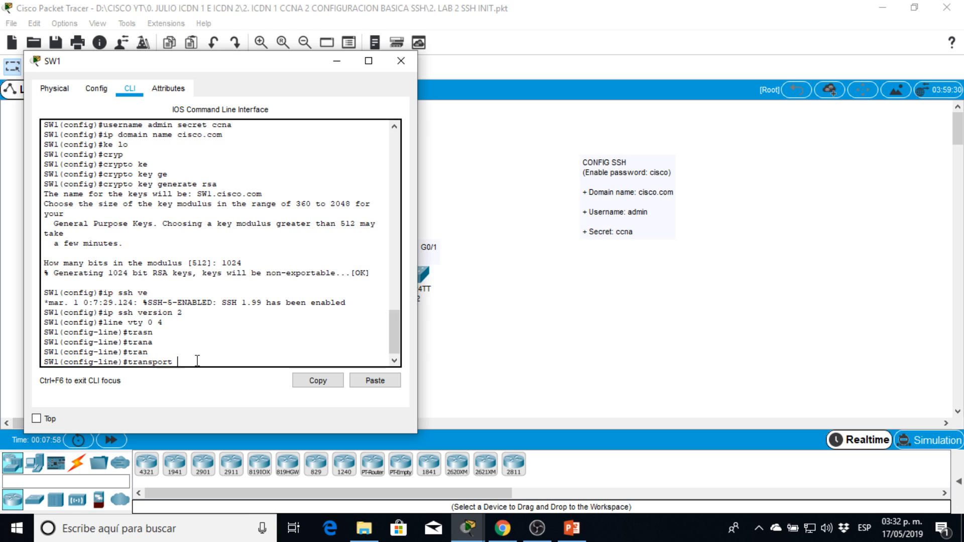
{"action": "type", "text": "in"}
{"action": "key", "text": "Tab"}
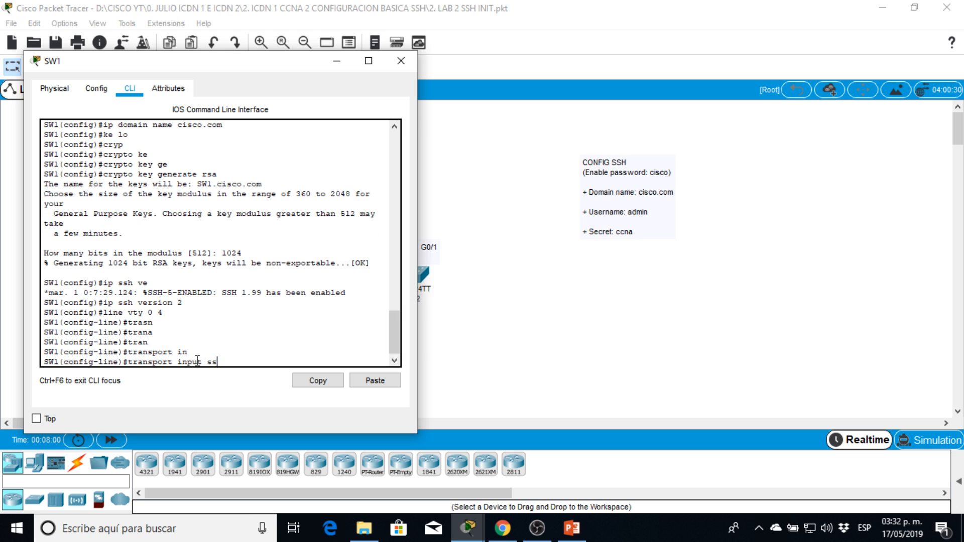
{"action": "key", "text": "Return"}
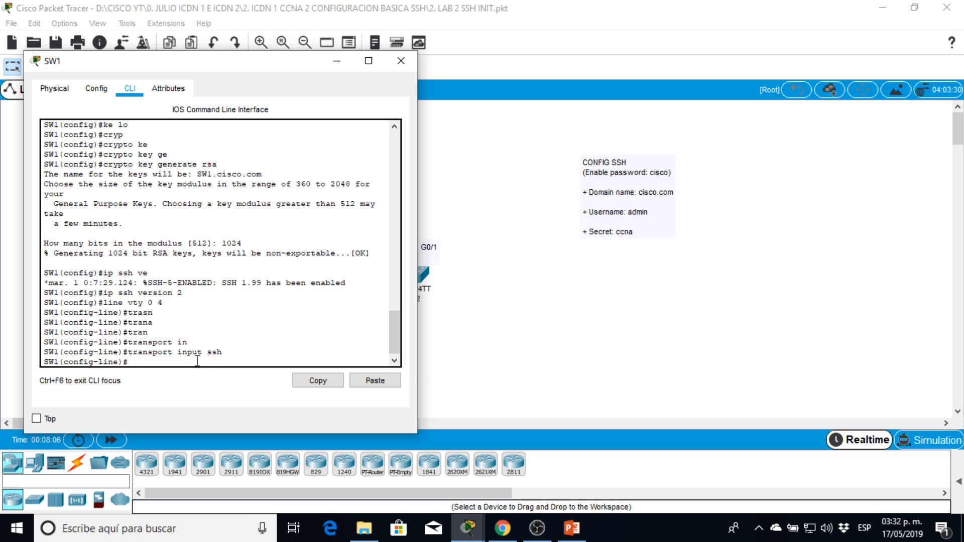
Make SW1's VTY lines authenticate against the local user database with login local, and end configuration mode.
{"action": "type", "text": "login local"}
{"action": "key", "text": "Return"}
{"action": "type", "text": "ed"}
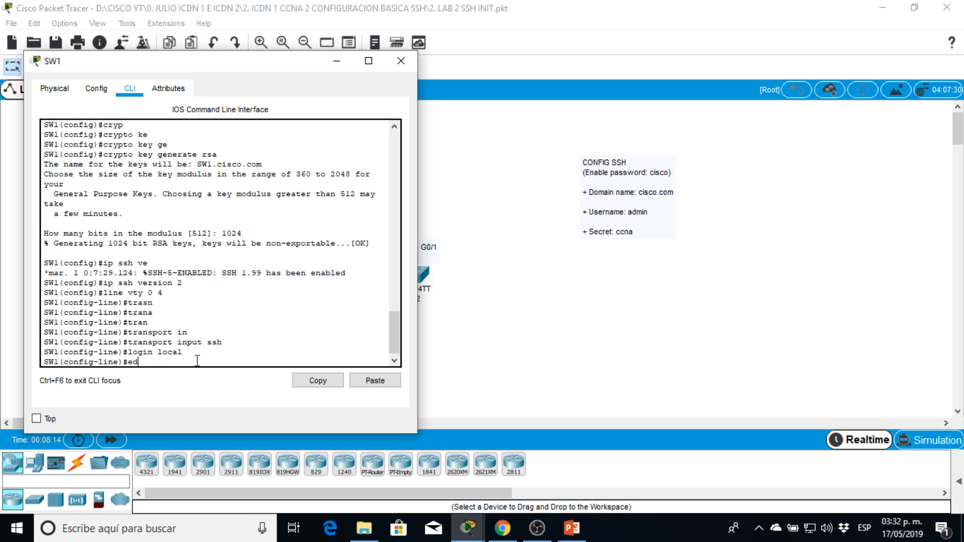
{"action": "key", "text": "BackSpace"}
{"action": "type", "text": "nd"}
{"action": "key", "text": "Return"}
Display SW1's running configuration and check the SSH version, domain name and local user entries.
{"action": "key", "text": "Return"}
{"action": "key", "text": "Return"}
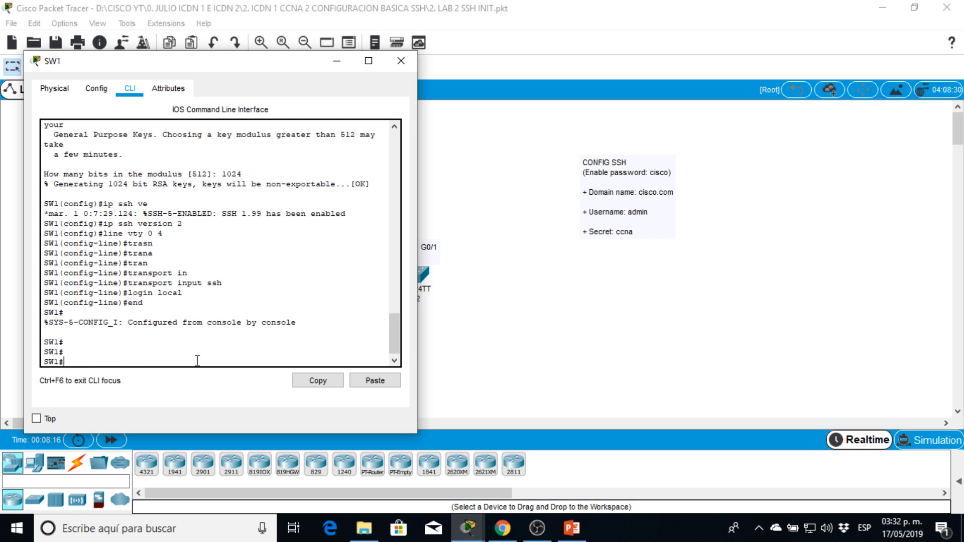
{"action": "key", "text": "Return"}
{"action": "type", "text": "sh run"}
{"action": "key", "text": "Return"}
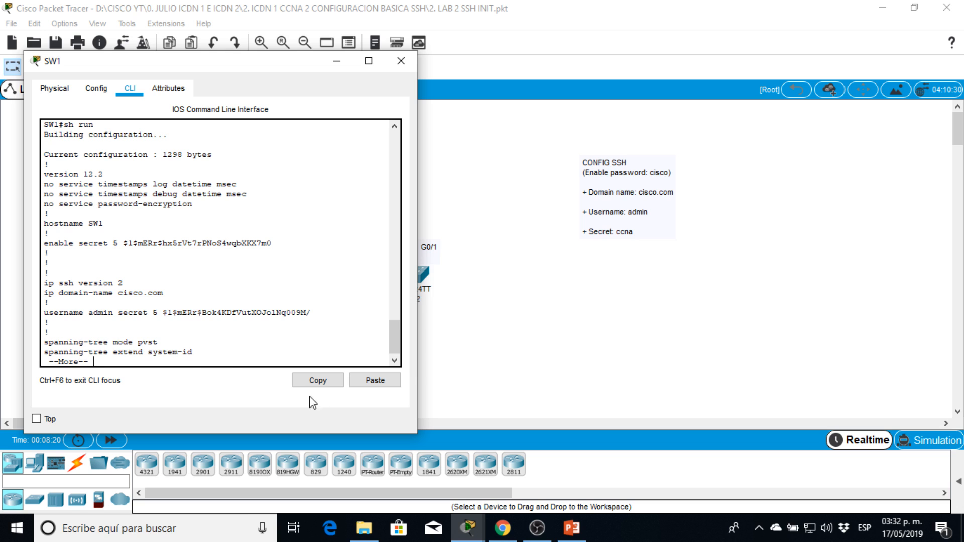
{"action": "left_click_drag", "start_coordinate": [93, 313], "coordinate": [104, 312]}
Page through SW1's running configuration to check the Vlan1 IP address and default gateway.
{"action": "key", "text": "Return"}
{"action": "key", "text": "Return"}
{"action": "key", "text": "Return"}
{"action": "key", "text": "Return"}
{"action": "key", "text": "Return"}
{"action": "key", "text": "Return"}
{"action": "key", "text": "Return"}
{"action": "key", "text": "Return"}
{"action": "key", "text": "Return"}
{"action": "key", "text": "Return"}
{"action": "key", "text": "Return"}
{"action": "key", "text": "Return"}
{"action": "key", "text": "Return"}
{"action": "key", "text": "Return"}
{"action": "key", "text": "Return"}
{"action": "key", "text": "Return"}
{"action": "key", "text": "Return"}
{"action": "key", "text": "Return"}
{"action": "key", "text": "Return"}
{"action": "key", "text": "Return"}
{"action": "key", "text": "Return"}
{"action": "key", "text": "Return"}
{"action": "key", "text": "Return"}
{"action": "key", "text": "Return"}
{"action": "key", "text": "Return"}
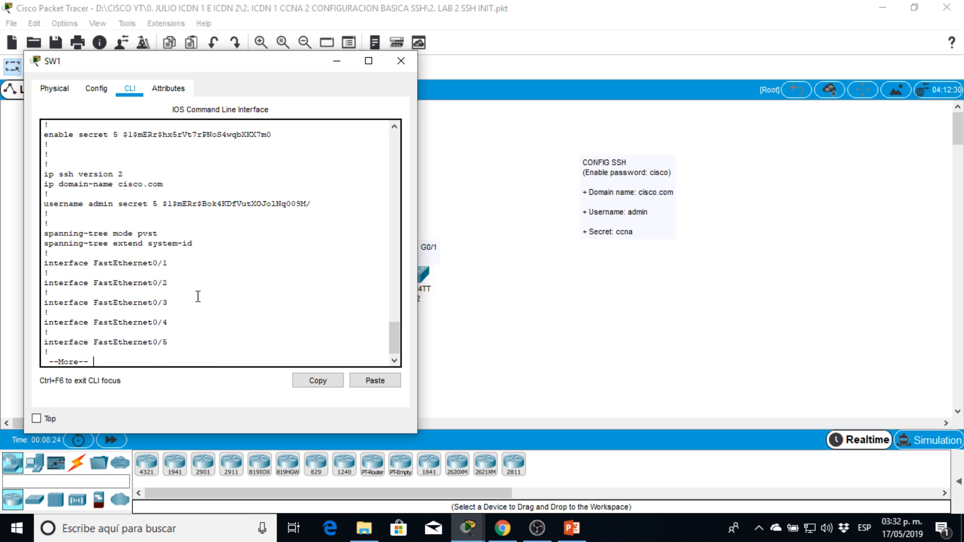
{"action": "key", "text": "Return"}
{"action": "key", "text": "Return"}
{"action": "key", "text": "Return"}
{"action": "key", "text": "Return"}
{"action": "key", "text": "Return"}
{"action": "key", "text": "Return"}
{"action": "key", "text": "Return"}
{"action": "key", "text": "Return"}
{"action": "key", "text": "Return"}
{"action": "key", "text": "Return"}
{"action": "key", "text": "Return"}
{"action": "key", "text": "Return"}
{"action": "key", "text": "Return"}
{"action": "key", "text": "Return"}
{"action": "key", "text": "Return"}
{"action": "key", "text": "Return"}
{"action": "key", "text": "Return"}
{"action": "key", "text": "Return"}
{"action": "key", "text": "Return"}
{"action": "key", "text": "Return"}
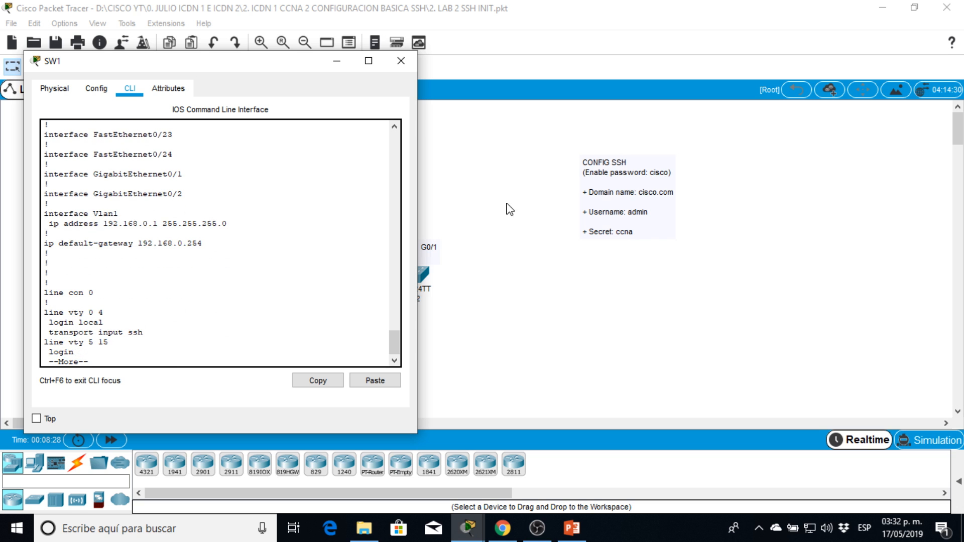
{"action": "left_click_drag", "start_coordinate": [204, 244], "coordinate": [22, 228]}
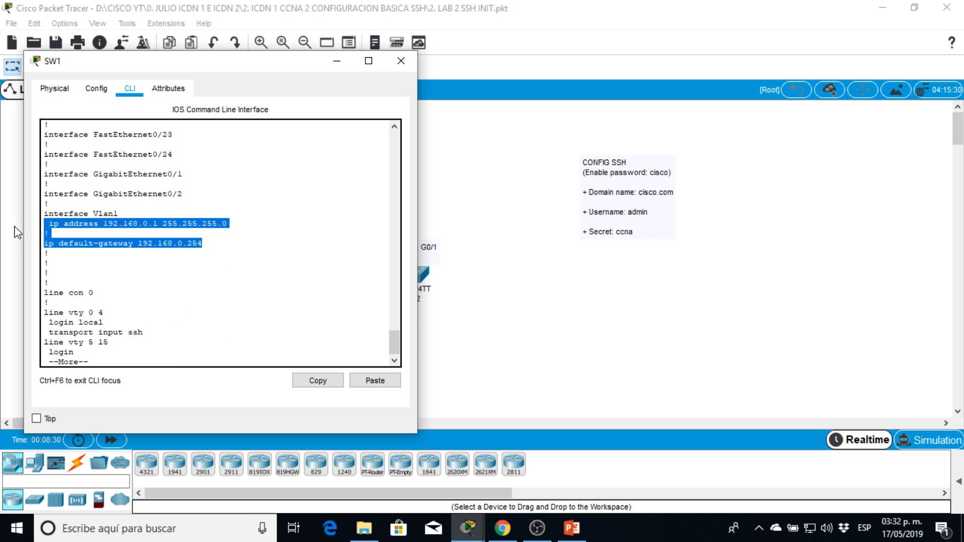
{"action": "left_click", "coordinate": [144, 261]}
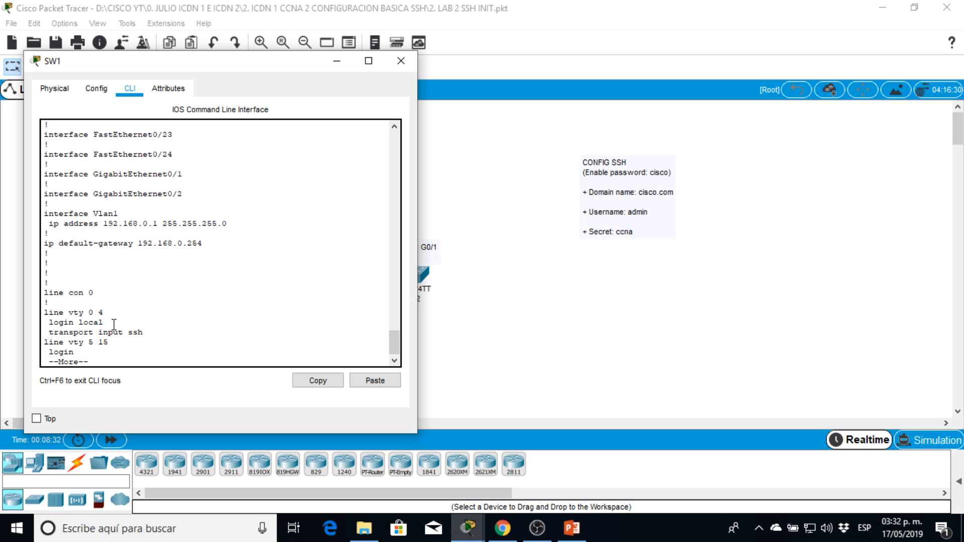
Check the login and transport settings of SW1's VTY lines 0 to 4 and page to the end of the configuration.
{"action": "left_click_drag", "start_coordinate": [49, 323], "coordinate": [152, 334]}
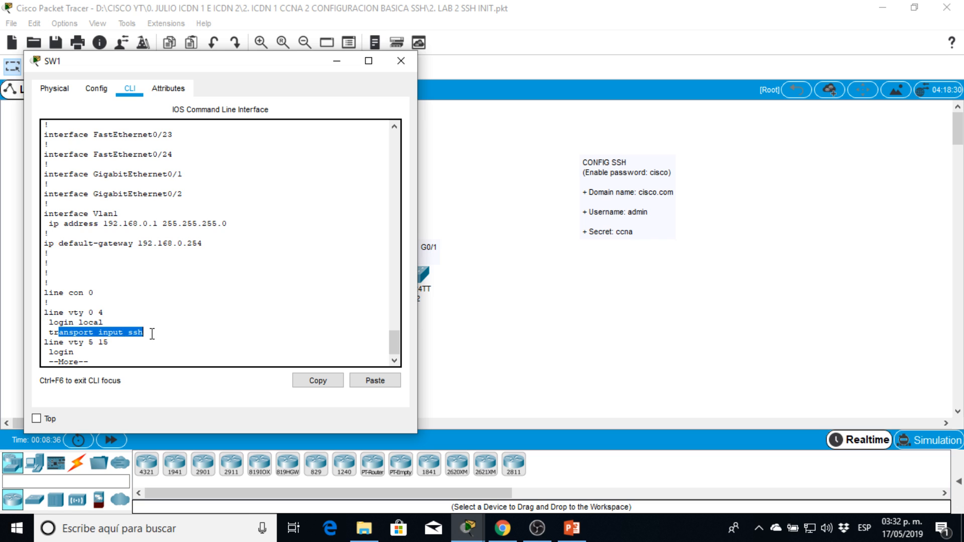
{"action": "key", "text": "Return"}
{"action": "key", "text": "Return"}
{"action": "key", "text": "Return"}
{"action": "key", "text": "Return"}
{"action": "key", "text": "Return"}
{"action": "key", "text": "Return"}
{"action": "key", "text": "Return"}
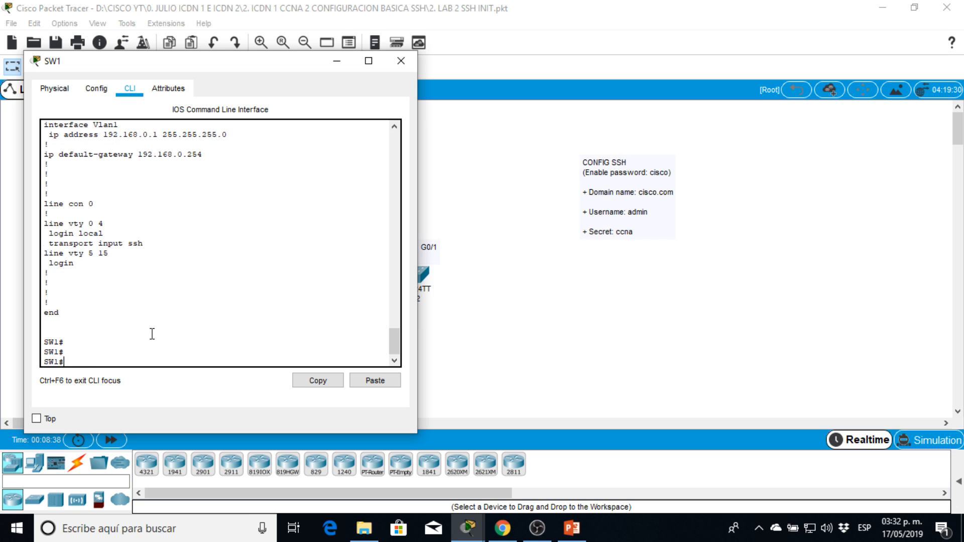
Open an SSH session from SW1 to R1 at 192.168.0.254 as user admin, entering the account password.
{"action": "left_click_drag", "start_coordinate": [195, 65], "coordinate": [670, 47]}
{"action": "key", "text": "Return"}
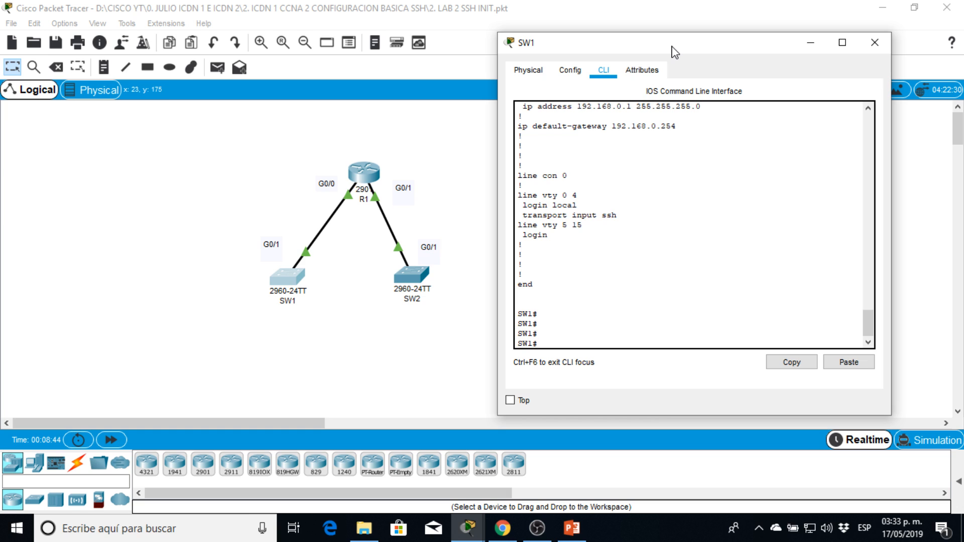
{"action": "type", "text": "ssh -l"}
{"action": "left_click_drag", "start_coordinate": [557, 343], "coordinate": [567, 342]}
{"action": "left_click", "coordinate": [576, 340]}
{"action": "type", "text": "admin"}
{"action": "key", "text": "Left"}
{"action": "key", "text": "BackSpace"}
{"action": "type", "text": "192.168.0"}
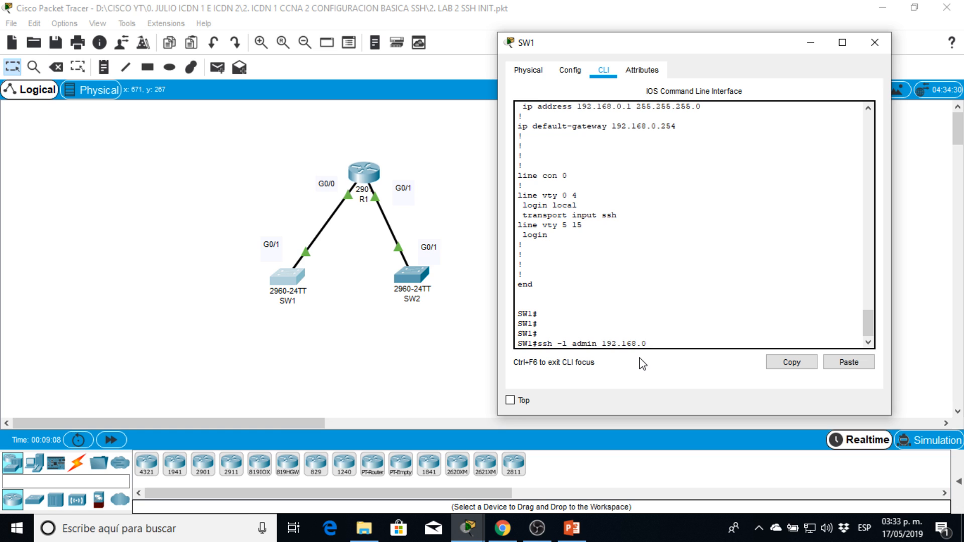
{"action": "key", "text": "Return"}
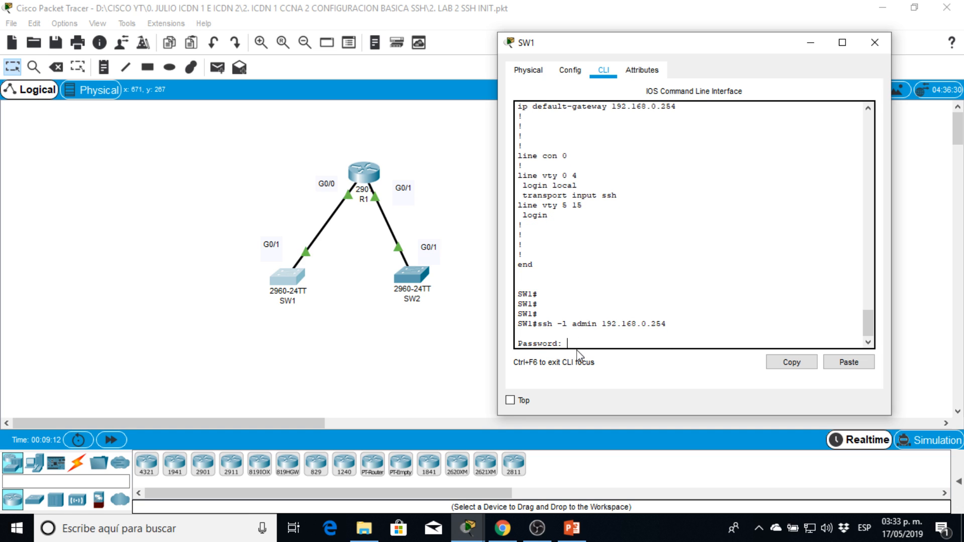
{"action": "key", "text": "Return"}
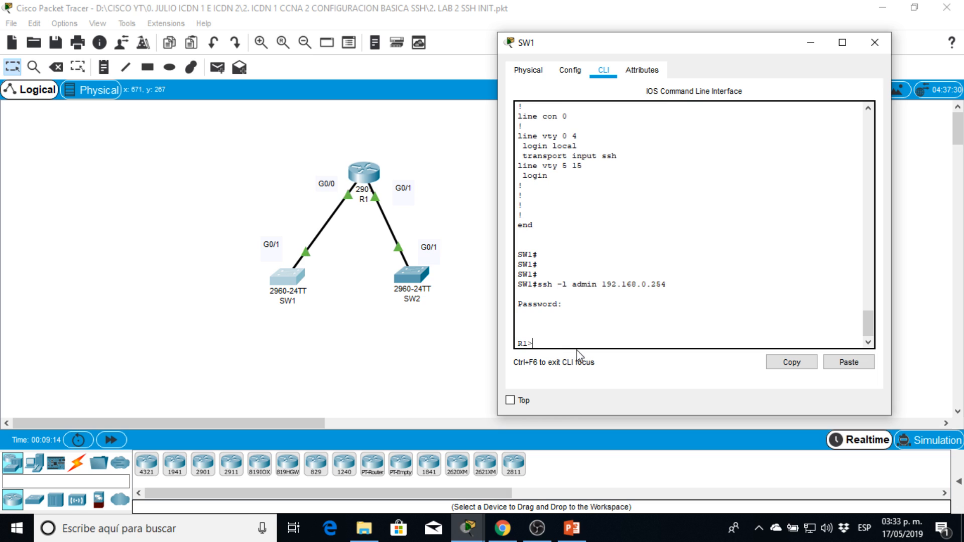
Enter privileged mode on R1 through the SSH session, using the enable password.
{"action": "type", "text": "en"}
{"action": "key", "text": "Return"}
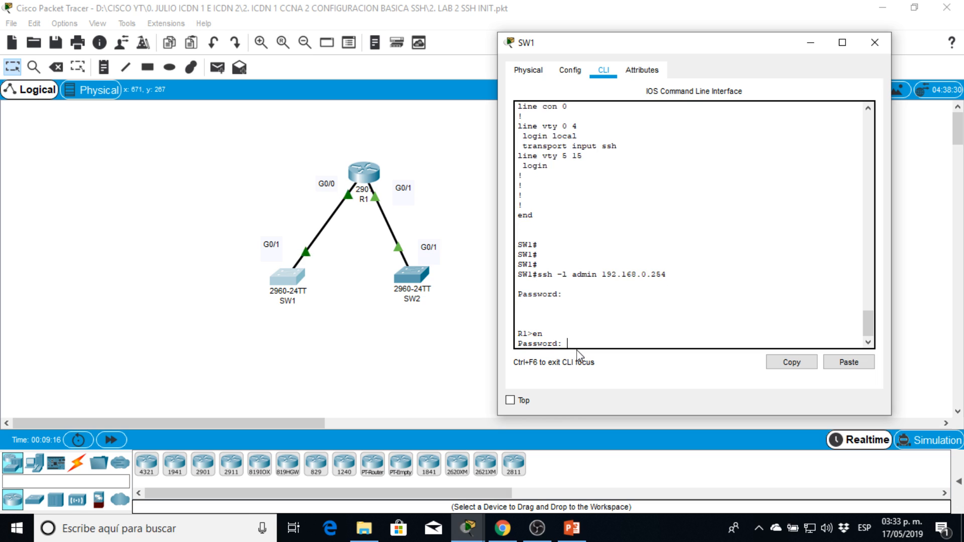
{"action": "key", "text": "Return"}
{"action": "key", "text": "Return"}
{"action": "key", "text": "Return"}
Display R1's running configuration remotely and page through to its end.
{"action": "type", "text": "sh run"}
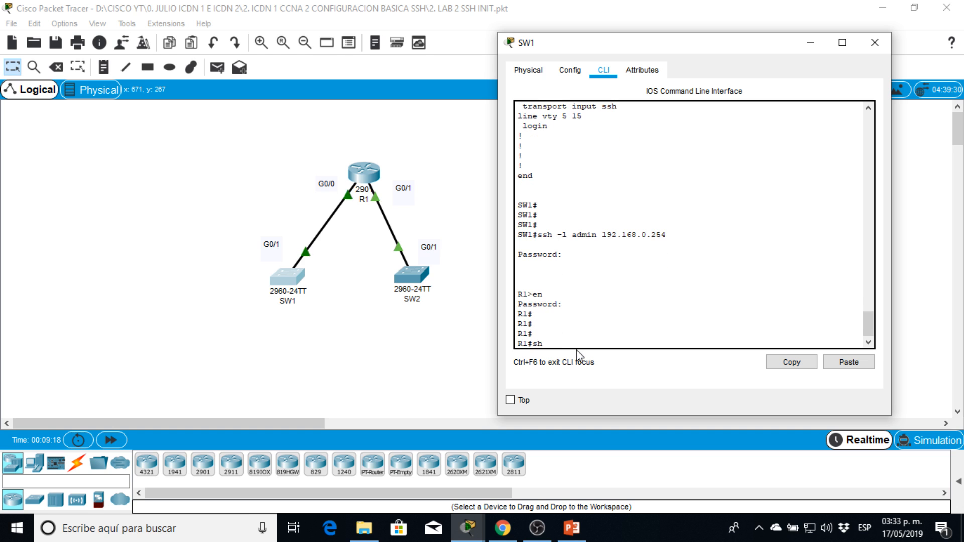
{"action": "key", "text": "Return"}
{"action": "key", "text": "space"}
{"action": "key", "text": "space"}
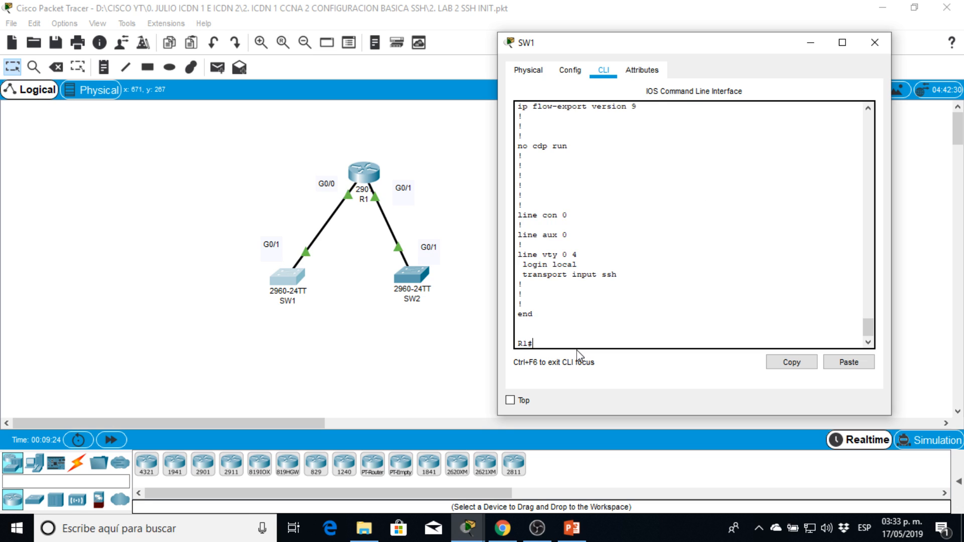
{"action": "type", "text": "ssh -l admin"}
{"action": "key", "text": "Return"}
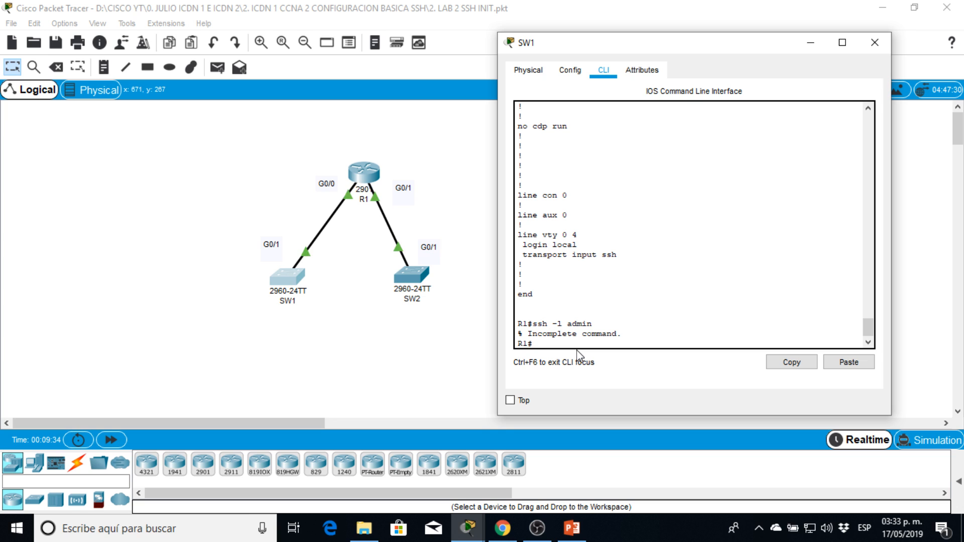
Open an SSH session from R1 back to SW1 at 192.168.0.1 as user admin, entering the account password.
{"action": "type", "text": "s"}
{"action": "type", "text": "sh "}
{"action": "type", "text": "{"}
{"action": "type", "text": "-l admin 192"}
{"action": "type", "text": ".168.0."}
{"action": "type", "text": "1"}
{"action": "key", "text": "Return"}
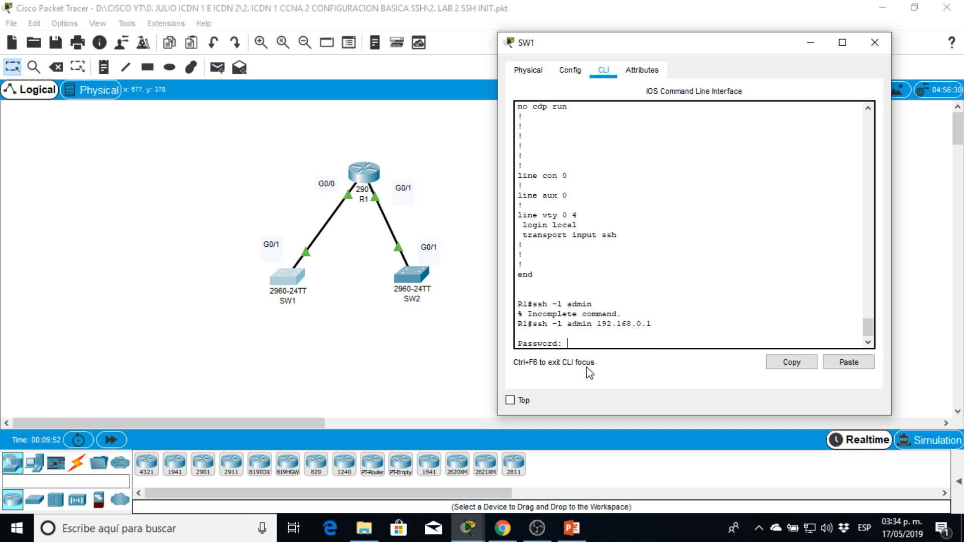
{"action": "key", "text": "Return"}
Enter privileged mode on SW1 over SSH with the enable password, and close the SW1 window.
{"action": "key", "text": "Return"}
{"action": "type", "text": "en"}
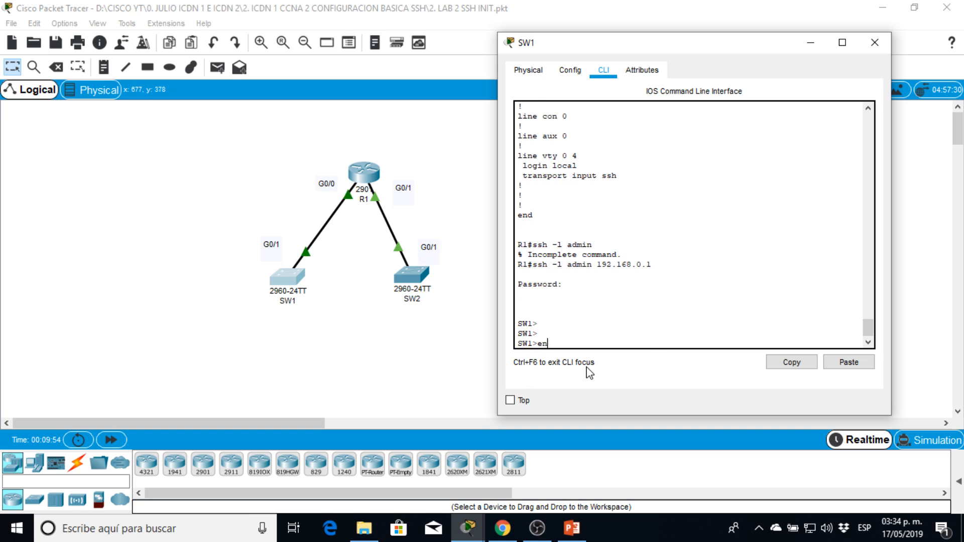
{"action": "key", "text": "Return"}
{"action": "key", "text": "Return"}
{"action": "key", "text": "Return"}
{"action": "key", "text": "Return"}
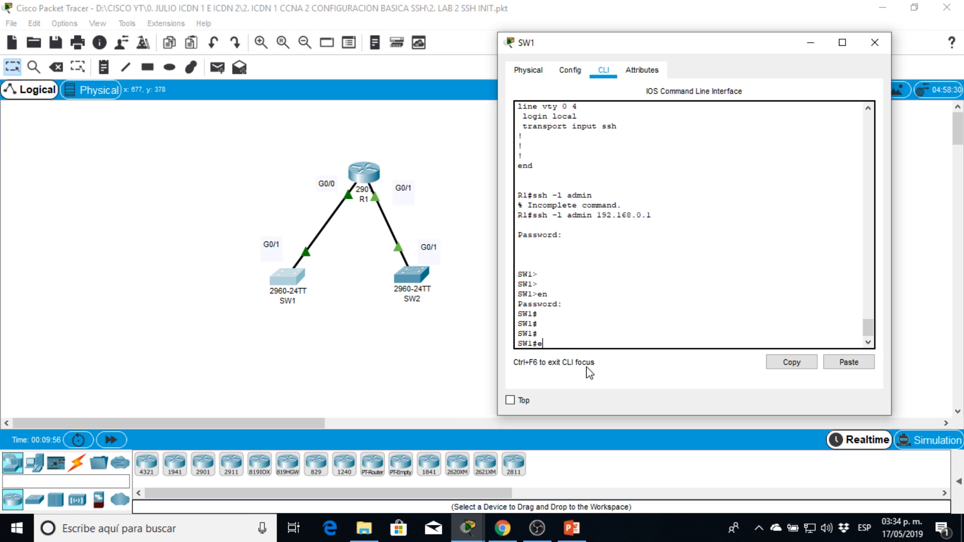
{"action": "type", "text": "e"}
{"action": "key", "text": "BackSpace"}
{"action": "left_click_drag", "start_coordinate": [722, 52], "coordinate": [495, 118]}
{"action": "left_click", "coordinate": [648, 114]}
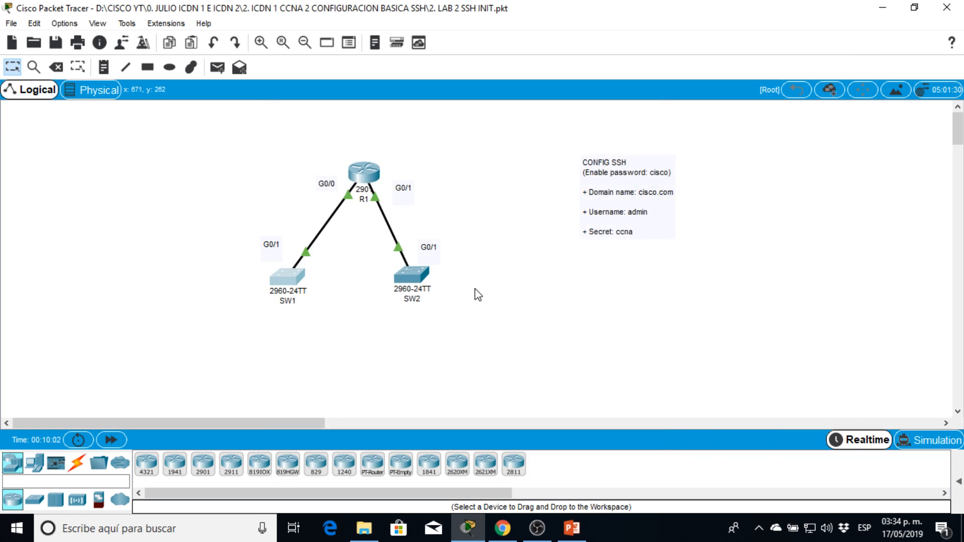
Open SW2's command line, enter privileged mode with the enable password, and start global configuration mode.
{"action": "left_click", "coordinate": [427, 278]}
{"action": "left_click_drag", "start_coordinate": [517, 68], "coordinate": [213, 52]}
{"action": "left_click", "coordinate": [140, 67]}
{"action": "key", "text": "Return"}
{"action": "key", "text": "Return"}
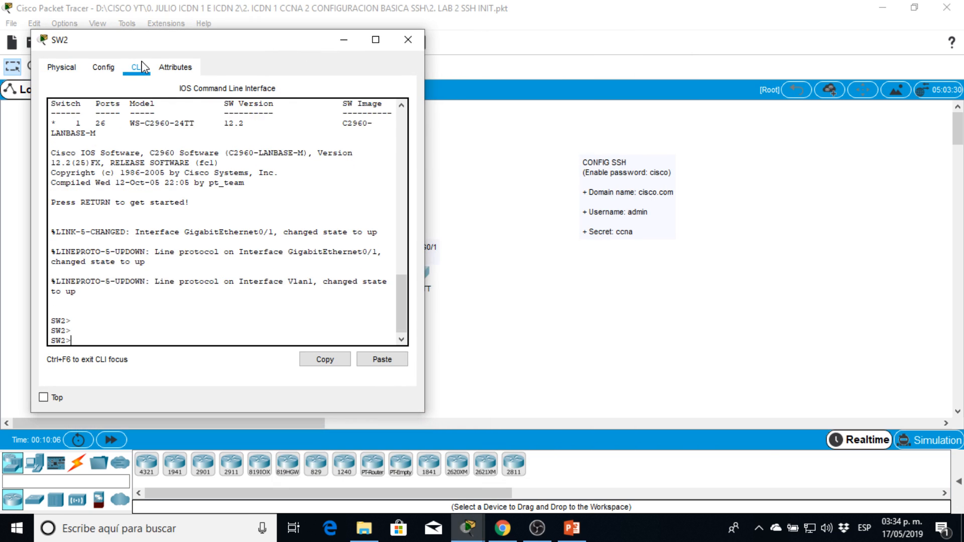
{"action": "type", "text": "en"}
{"action": "key", "text": "Return"}
{"action": "type", "text": "cisco"}
{"action": "key", "text": "Return"}
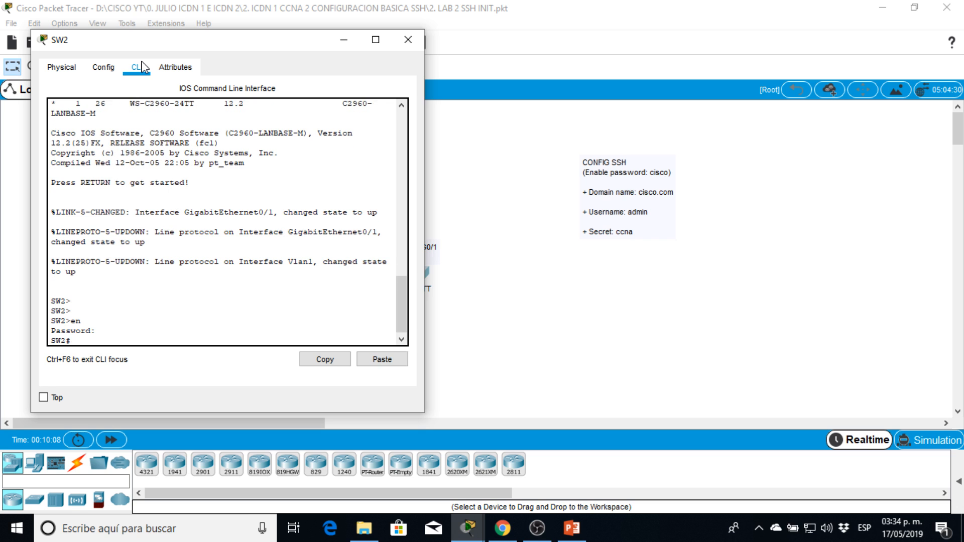
{"action": "type", "text": "conf t"}
{"action": "key", "text": "Return"}
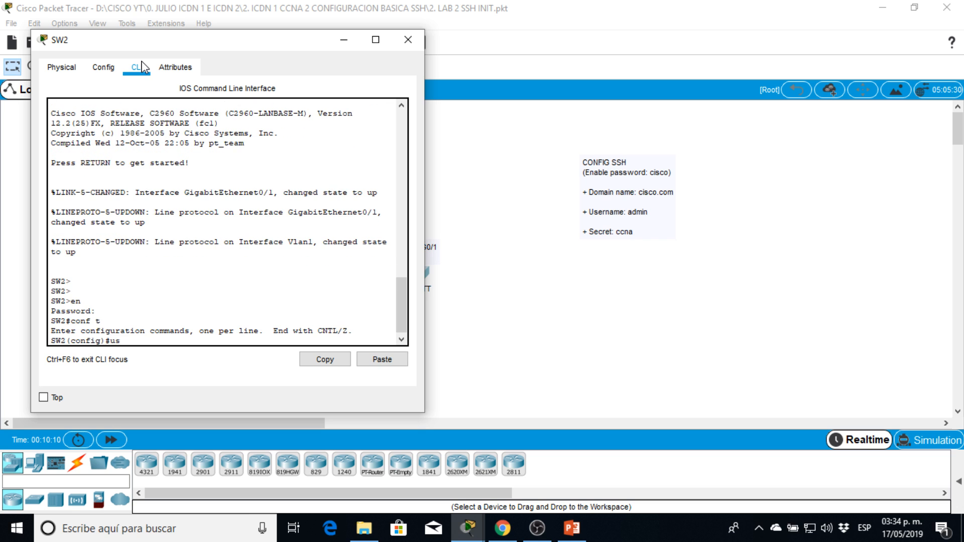
Create the local user admin on SW2 with the secret password given in the lab notes.
{"action": "type", "text": "us"}
{"action": "key", "text": "Tab"}
{"action": "type", "text": "ad"}
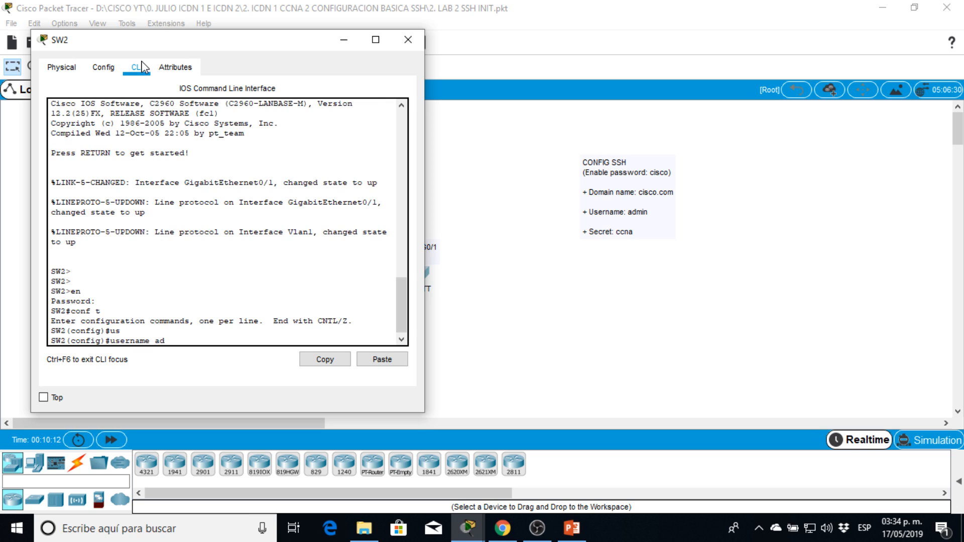
{"action": "type", "text": "min secre"}
{"action": "type", "text": "t cisc"}
{"action": "key", "text": "Return"}
Set SW2's IP domain name to cisco.com.
{"action": "type", "text": "ip doma"}
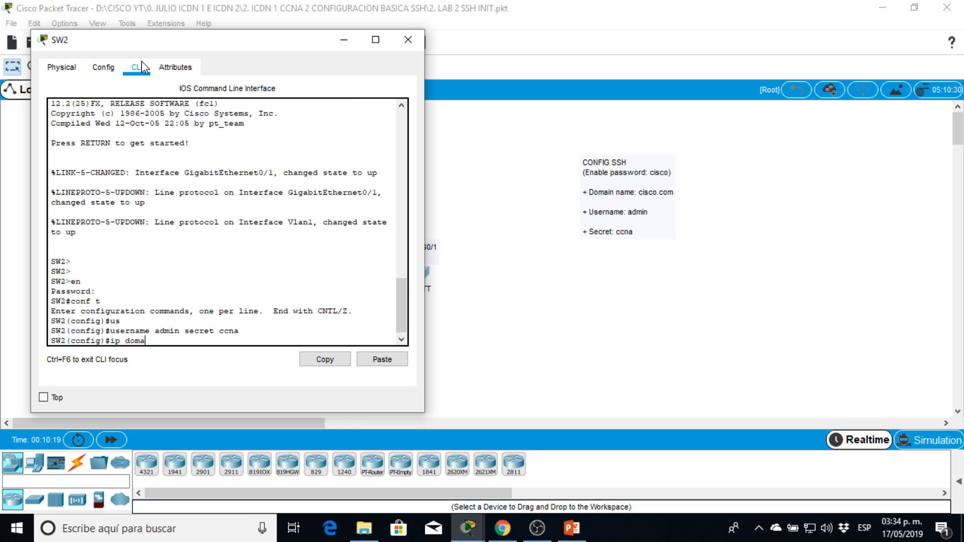
{"action": "type", "text": "in name"}
{"action": "type", "text": " cisco.com"}
{"action": "key", "text": "Return"}
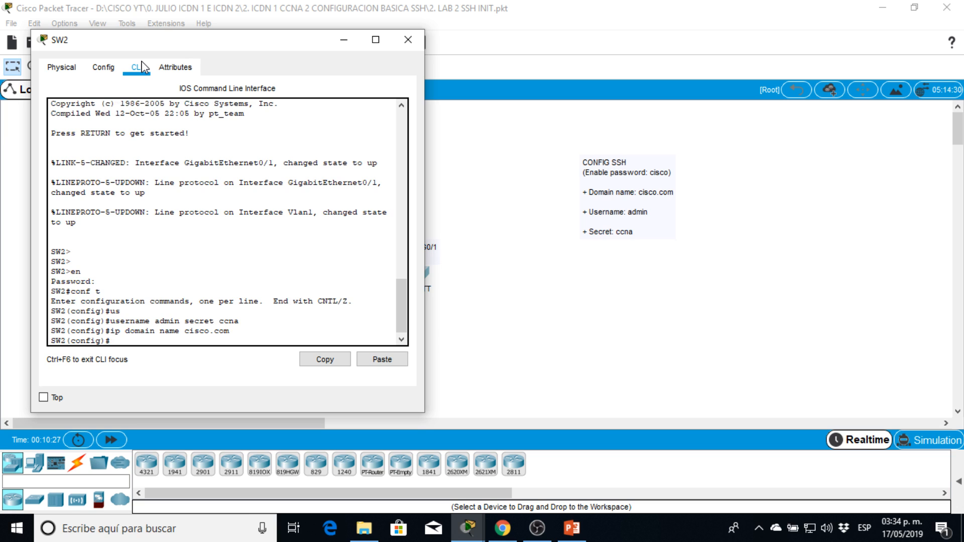
Generate RSA crypto keys on SW2 with a 1024-bit modulus.
{"action": "type", "text": "cry"}
{"action": "key", "text": "Tab"}
{"action": "type", "text": "ke"}
{"action": "key", "text": "Tab"}
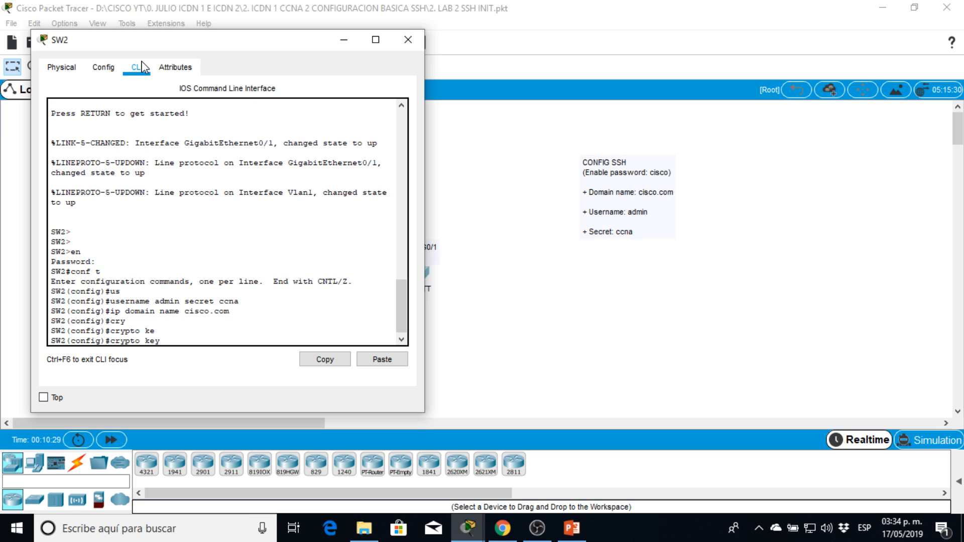
{"action": "type", "text": "ge"}
{"action": "key", "text": "Tab"}
{"action": "type", "text": "r"}
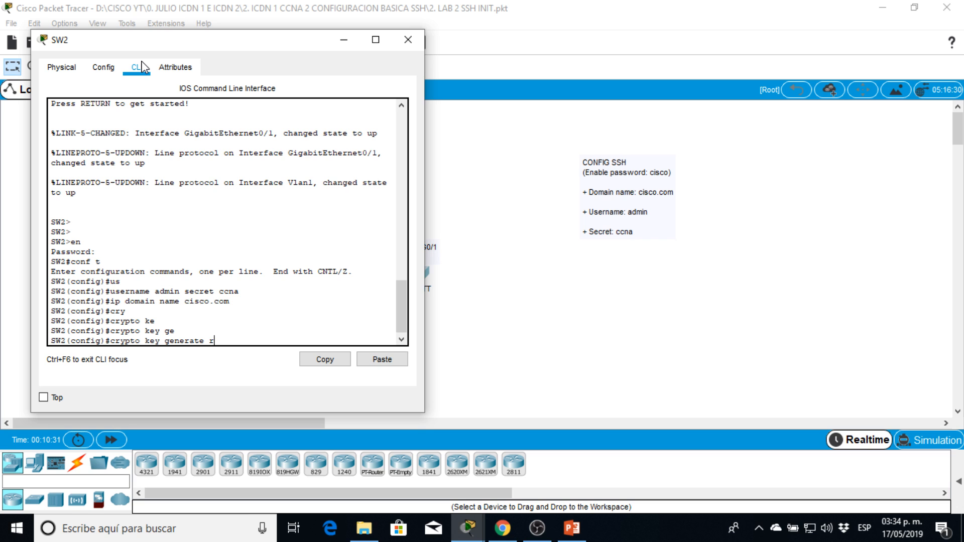
{"action": "type", "text": "sa"}
{"action": "key", "text": "Return"}
{"action": "type", "text": "102"}
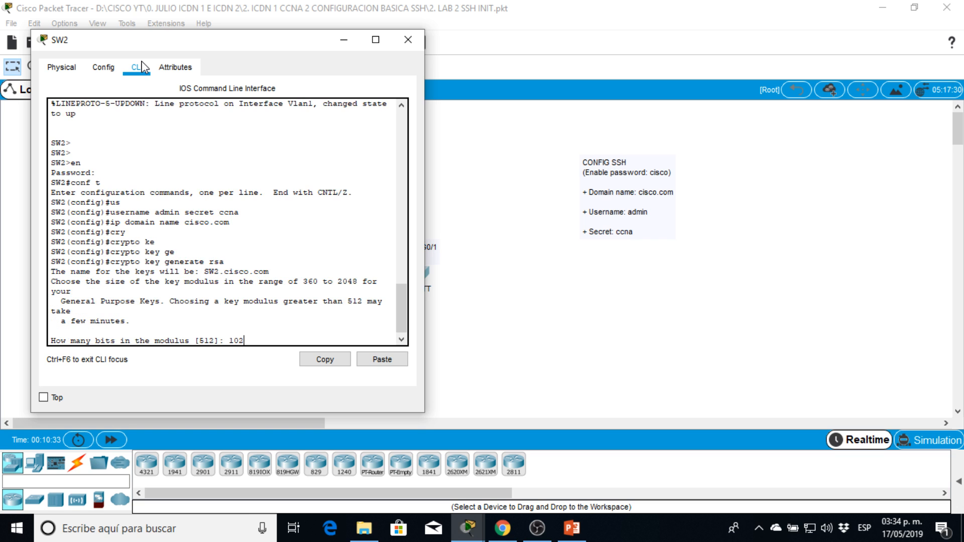
{"action": "type", "text": "4"}
{"action": "key", "text": "Return"}
Set the SSH version on SW2 to 2.
{"action": "type", "text": "ip"}
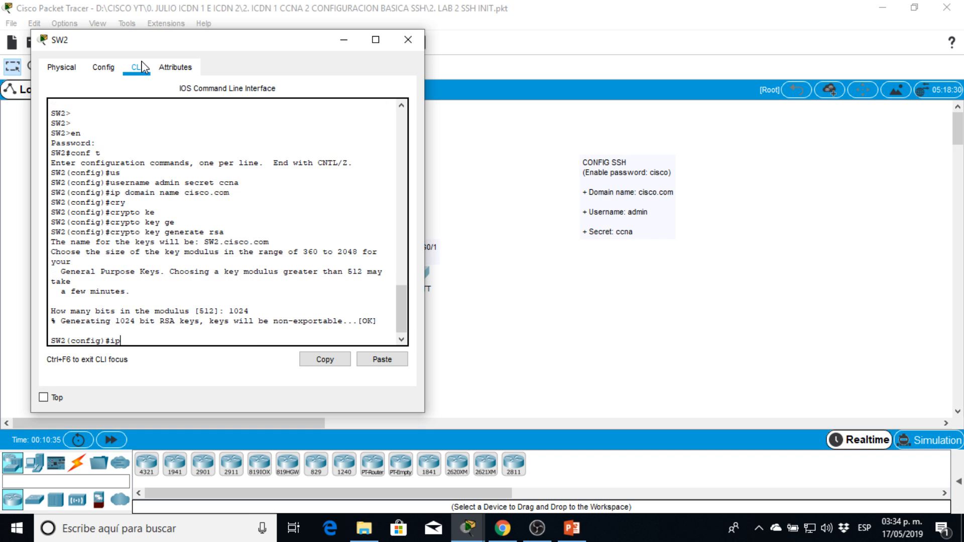
{"action": "type", "text": "ss ssh version 2"}
{"action": "key", "text": "Return"}
{"action": "key", "text": "Return"}
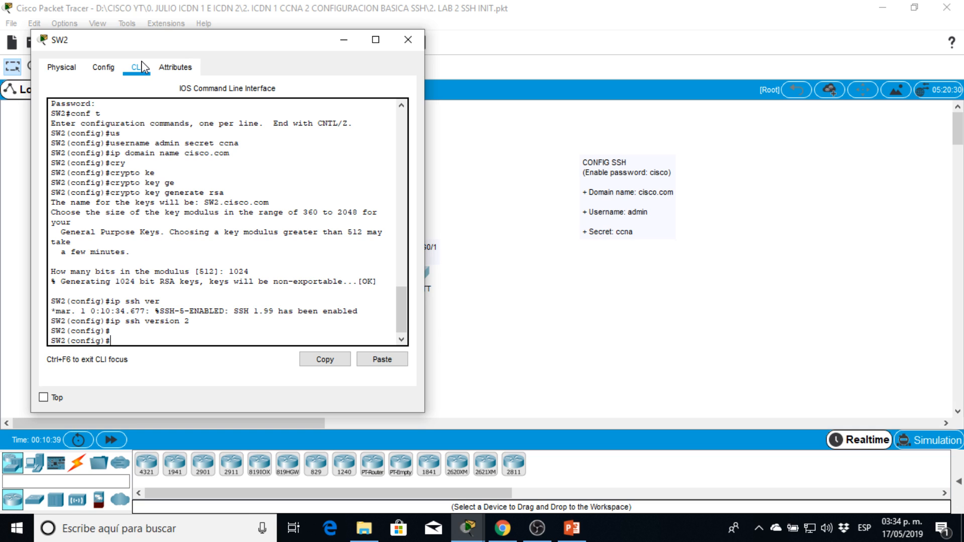
{"action": "key", "text": "Return"}
{"action": "key", "text": "Return"}
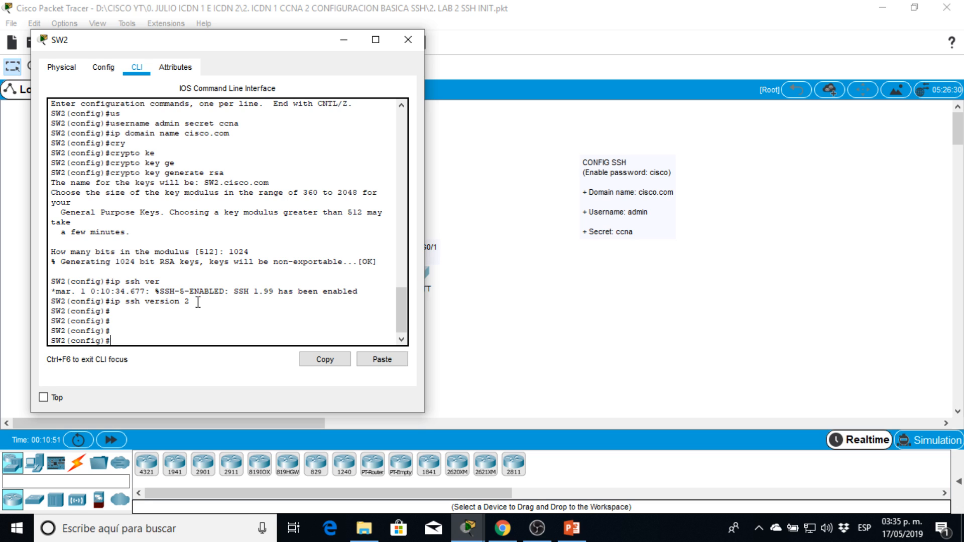
{"action": "left_click_drag", "start_coordinate": [242, 42], "coordinate": [358, 52]}
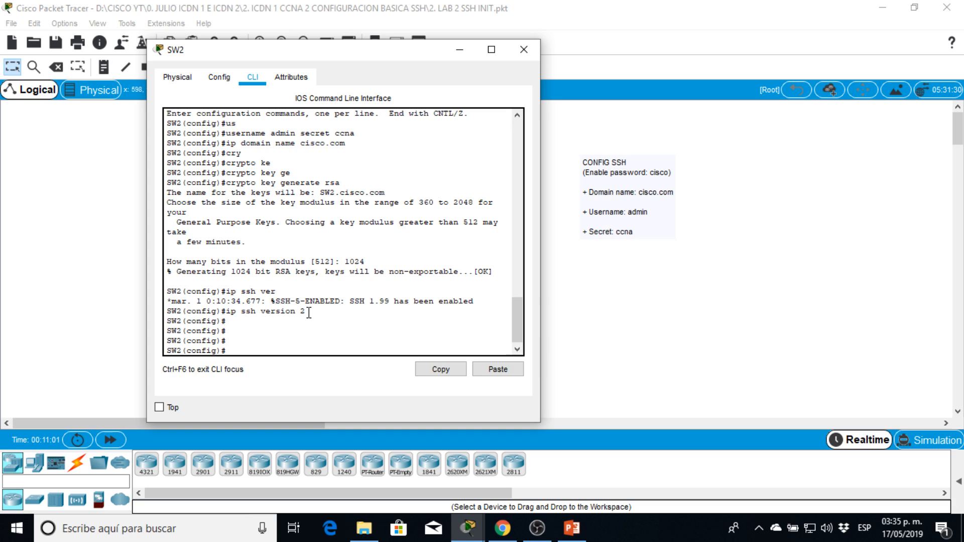
{"action": "left_click_drag", "start_coordinate": [309, 312], "coordinate": [333, 320]}
{"action": "left_click", "coordinate": [317, 345]}
{"action": "key", "text": "Return"}
{"action": "key", "text": "Return"}
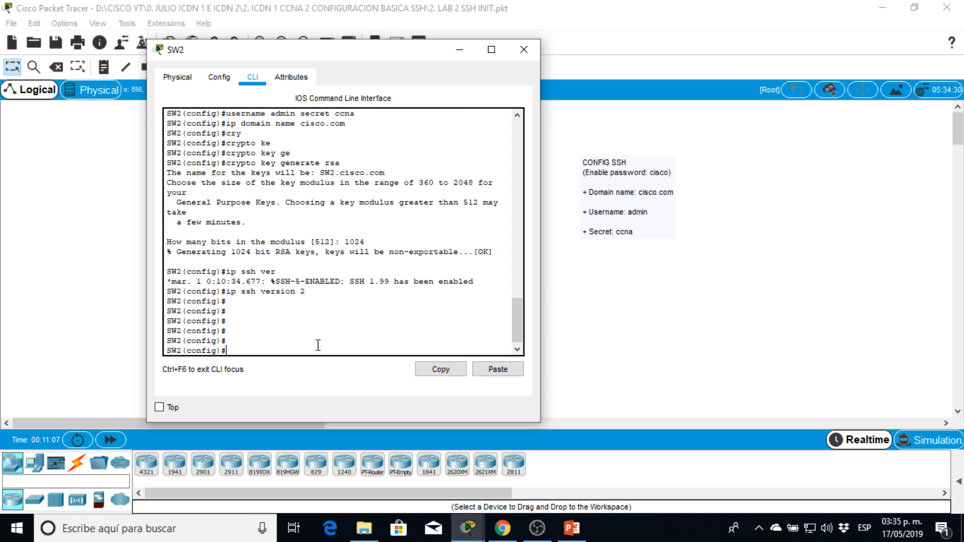
Restrict SW2's VTY lines 0 to 4 to SSH with transport input ssh.
{"action": "type", "text": "line vty 0 4"}
{"action": "key", "text": "Return"}
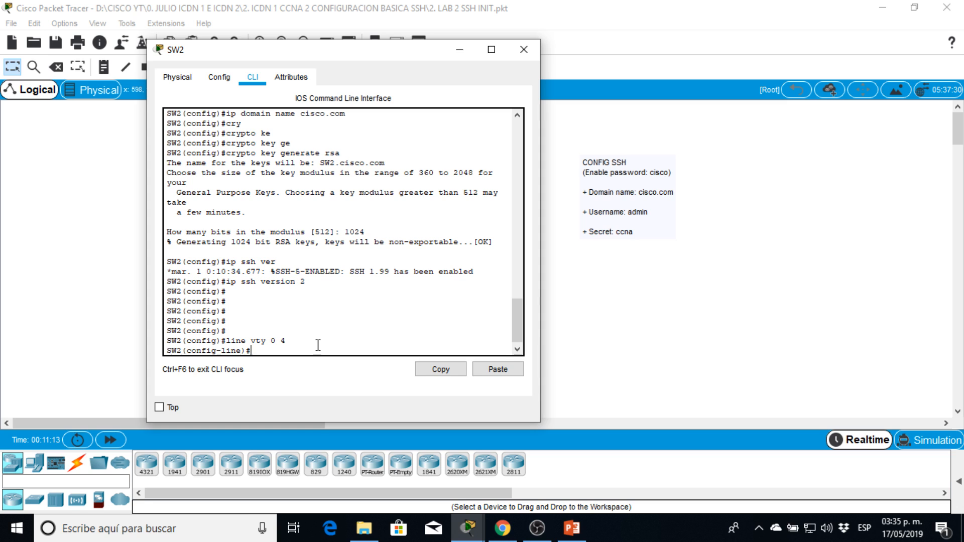
{"action": "type", "text": "tra"}
{"action": "key", "text": "Tab"}
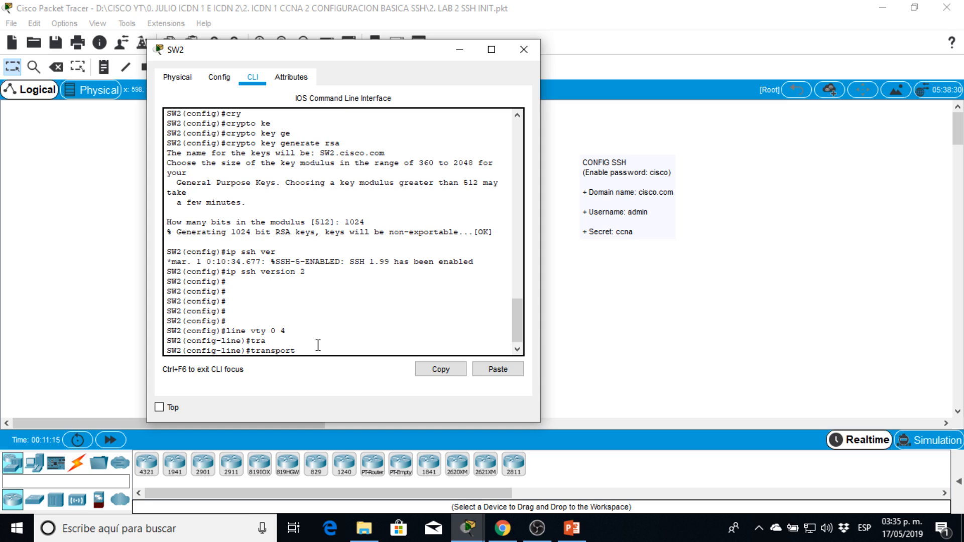
{"action": "type", "text": "ssh"}
{"action": "key", "text": "BackSpace"}
{"action": "key", "text": "BackSpace"}
{"action": "key", "text": "BackSpace"}
{"action": "type", "text": "in"}
{"action": "key", "text": "Tab"}
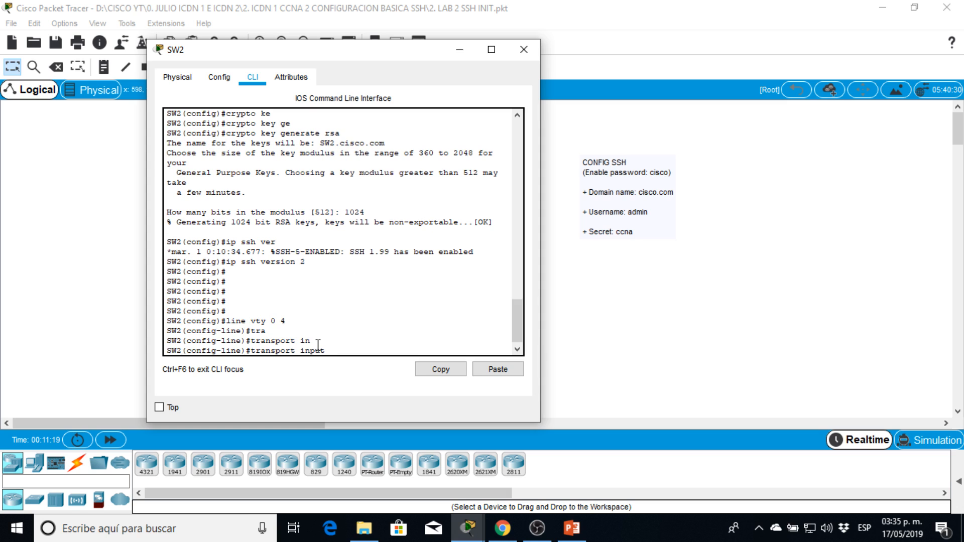
{"action": "type", "text": "ssh"}
{"action": "key", "text": "Return"}
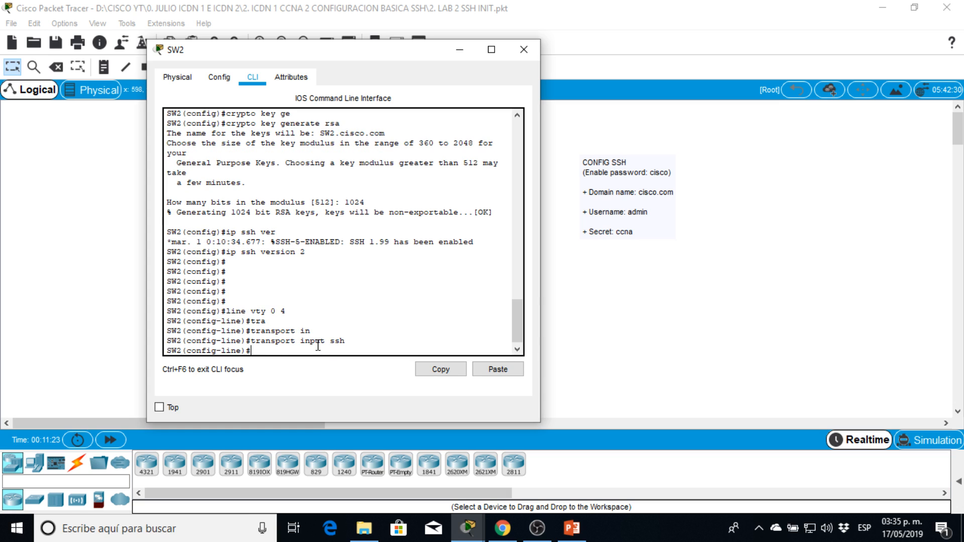
Make SW2's VTY lines authenticate against the local user database with login local, and end configuration mode.
{"action": "type", "text": "login local"}
{"action": "key", "text": "Return"}
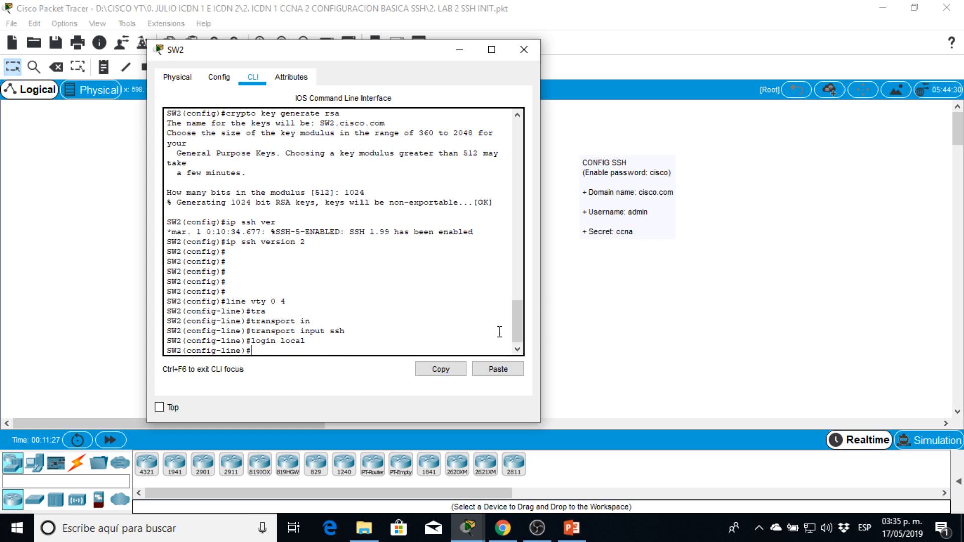
{"action": "left_click_drag", "start_coordinate": [516, 336], "coordinate": [545, 367]}
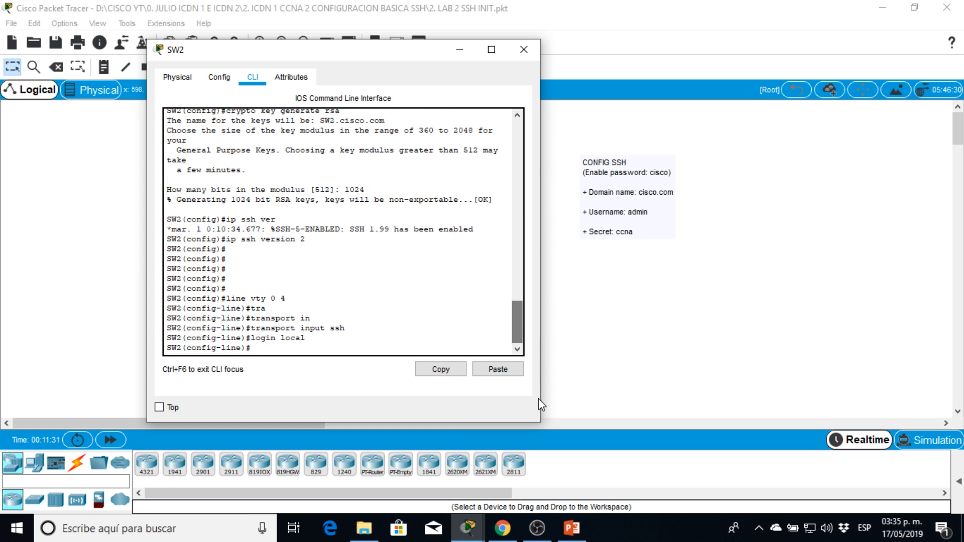
{"action": "key", "text": "Return"}
{"action": "key", "text": "Return"}
{"action": "type", "text": "end"}
{"action": "key", "text": "Return"}
{"action": "key", "text": "Return"}
Display SW2's running configuration and check the local username and its encrypted secret.
{"action": "key", "text": "Return"}
{"action": "key", "text": "Return"}
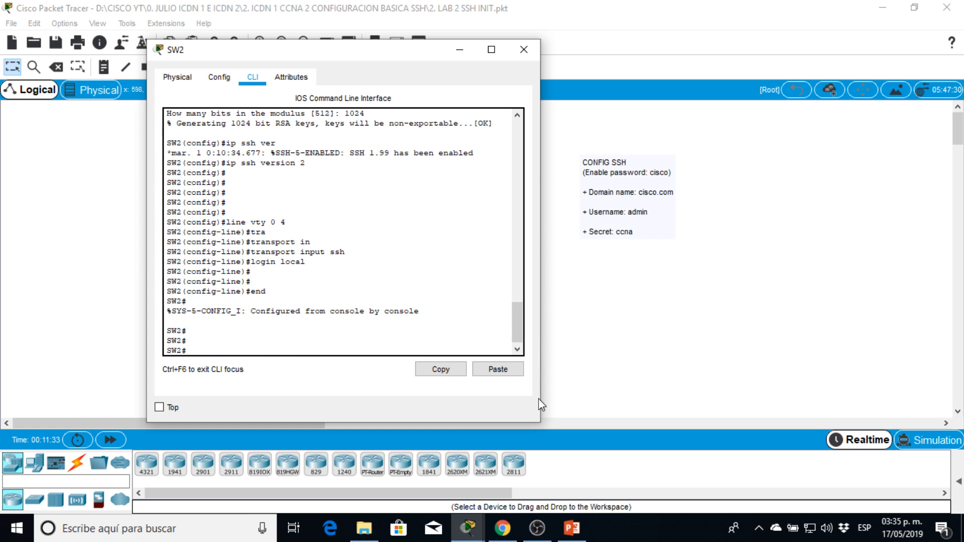
{"action": "type", "text": "sh run"}
{"action": "key", "text": "Return"}
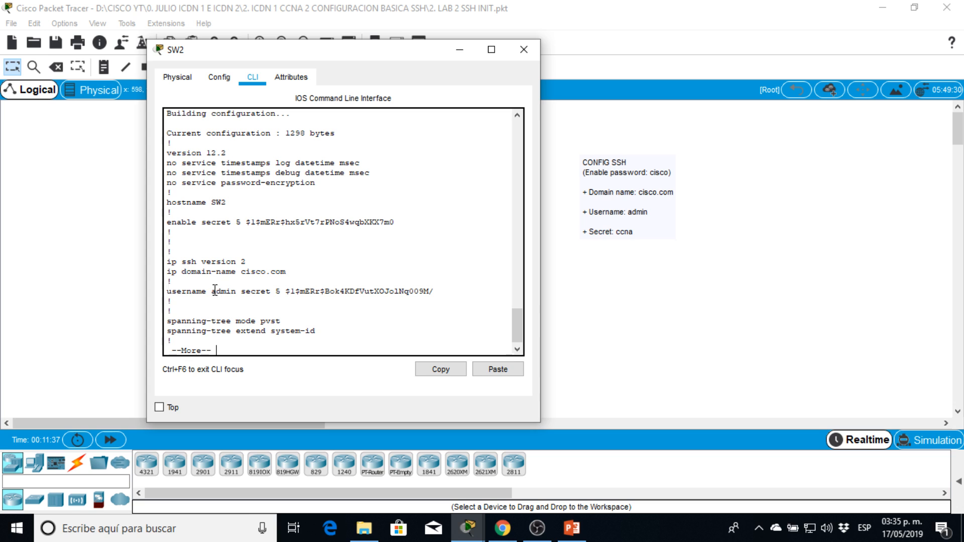
{"action": "left_click_drag", "start_coordinate": [212, 291], "coordinate": [238, 291]}
{"action": "triple_click", "coordinate": [224, 289]}
{"action": "double_click", "coordinate": [224, 289]}
{"action": "left_click_drag", "start_coordinate": [285, 292], "coordinate": [445, 294]}
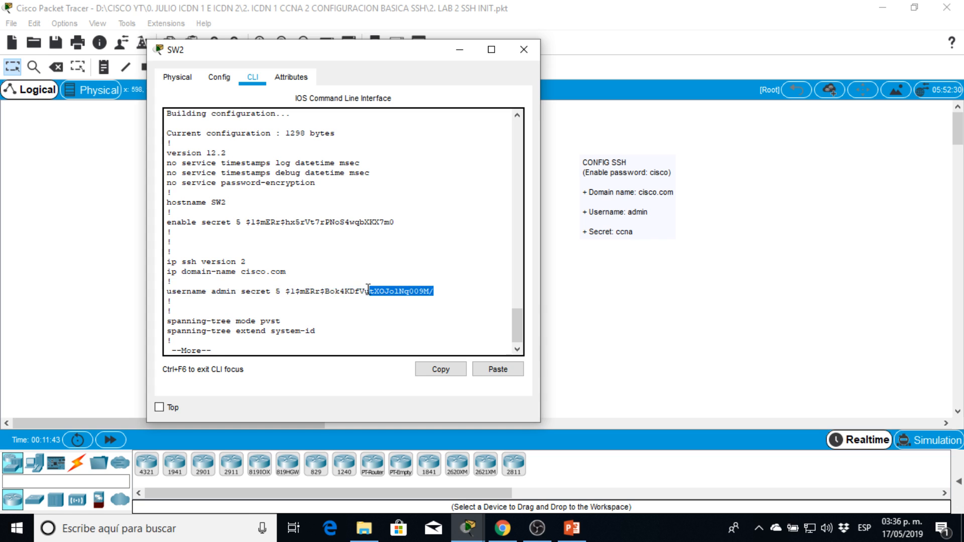
Check the username line in SW2's running configuration, leave the listing and close SW2's window.
{"action": "triple_click", "coordinate": [308, 290]}
{"action": "key", "text": "Return"}
{"action": "key", "text": "Return"}
{"action": "key", "text": "Return"}
{"action": "key", "text": "Return"}
{"action": "type", "text": "n"}
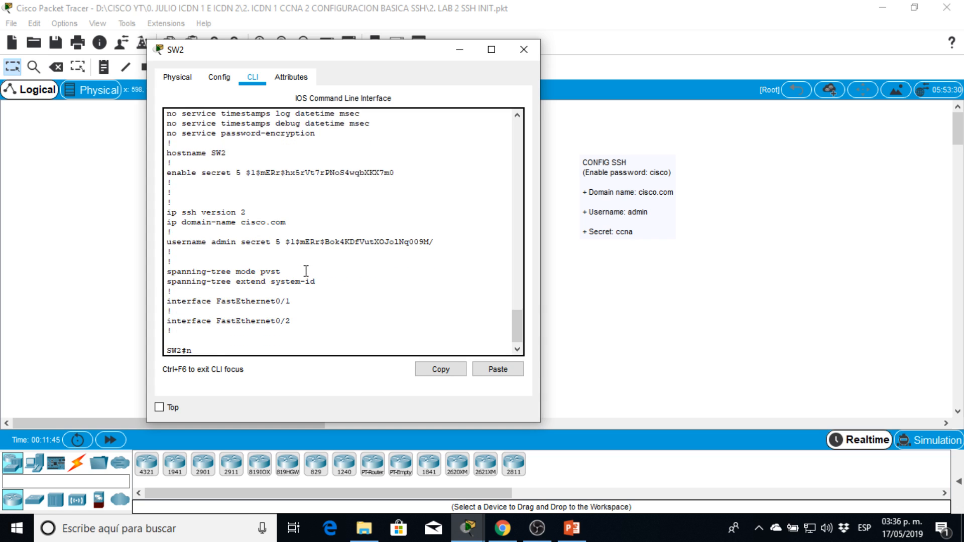
{"action": "key", "text": "Return"}
{"action": "key", "text": "Return"}
{"action": "key", "text": "Return"}
{"action": "key", "text": "Return"}
{"action": "key", "text": "Return"}
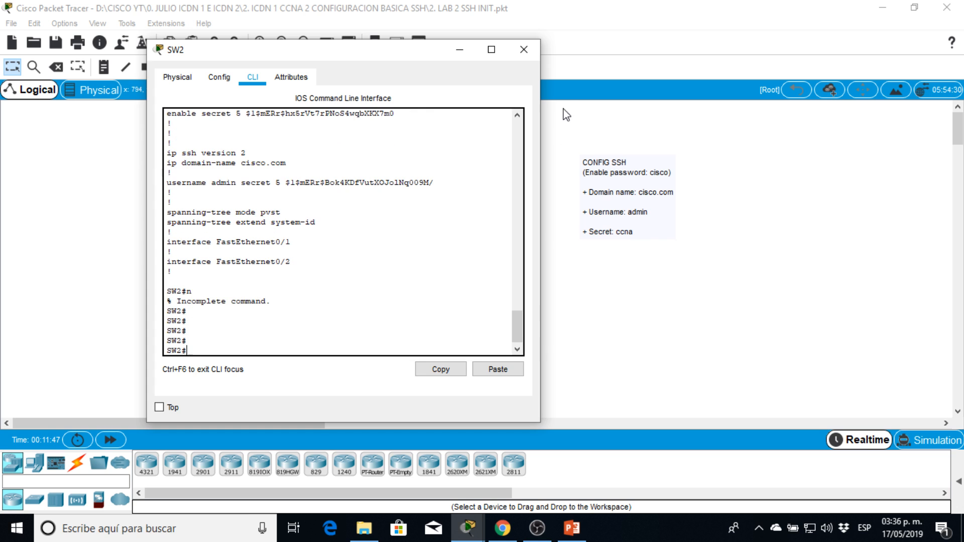
{"action": "left_click", "coordinate": [533, 47]}
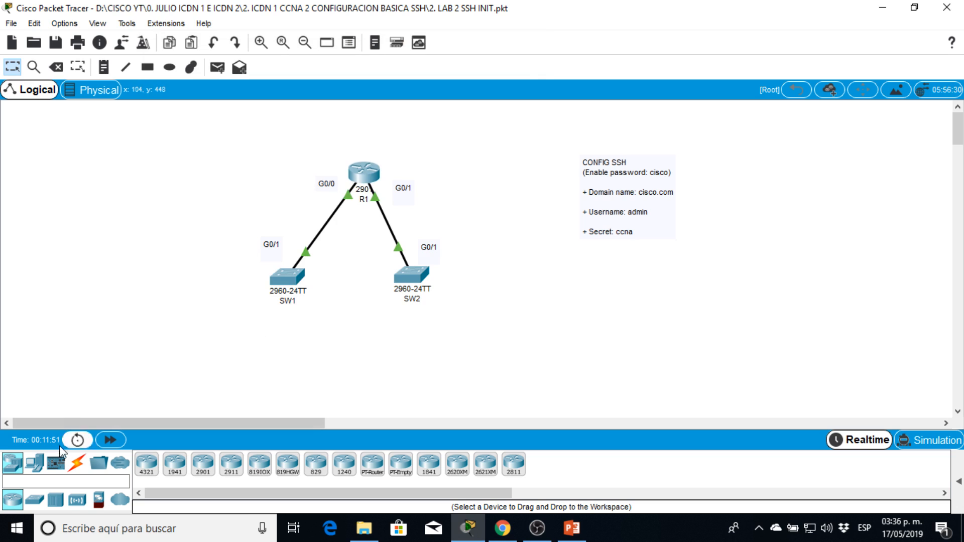
Add a PC end device to the workspace below switch SW1.
{"action": "left_click", "coordinate": [35, 462]}
{"action": "left_click_drag", "start_coordinate": [146, 464], "coordinate": [251, 390]}
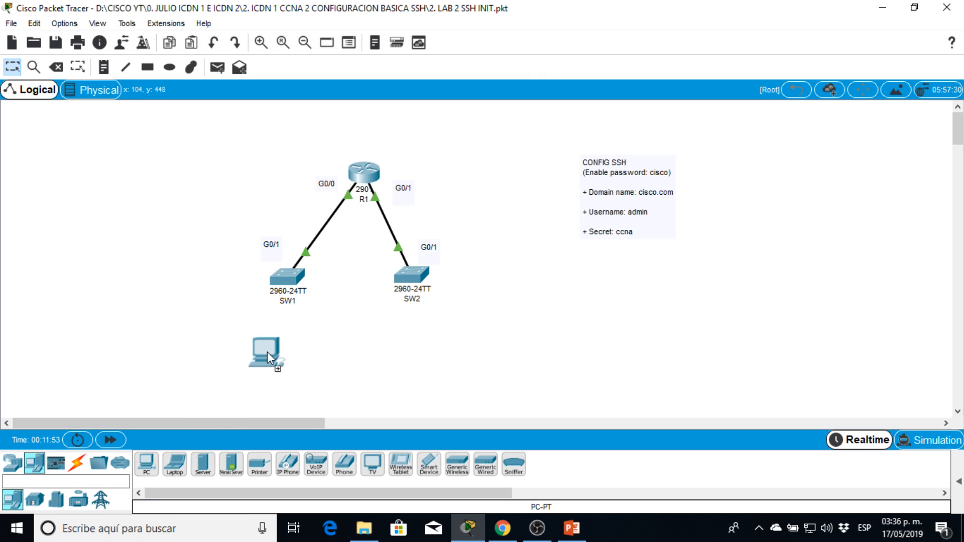
{"action": "left_click_drag", "start_coordinate": [267, 352], "coordinate": [270, 354]}
Connect PC0's FastEthernet0 to SW1's FastEthernet0/1 with a copper straight-through cable and align the PC beneath the switch.
{"action": "left_click", "coordinate": [76, 464]}
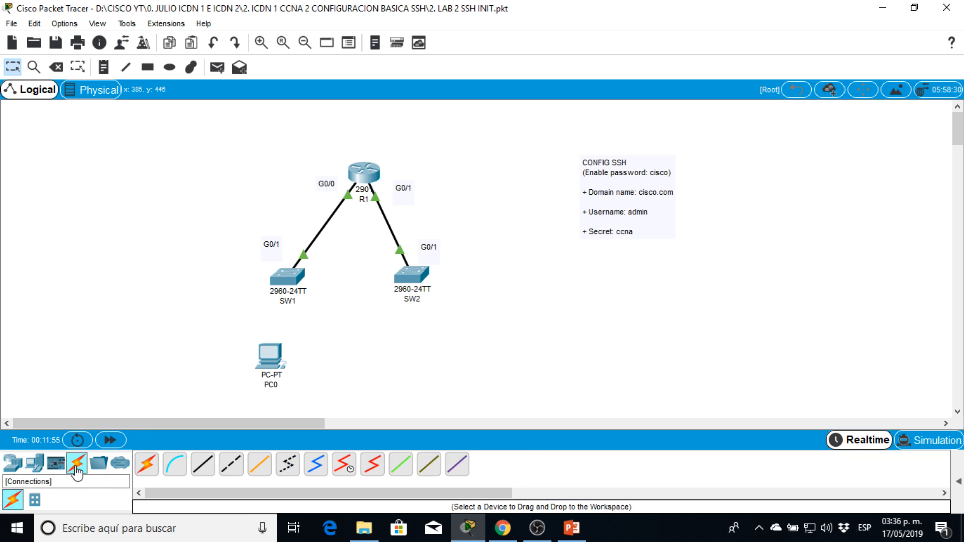
{"action": "left_click", "coordinate": [204, 465]}
{"action": "left_click", "coordinate": [269, 358]}
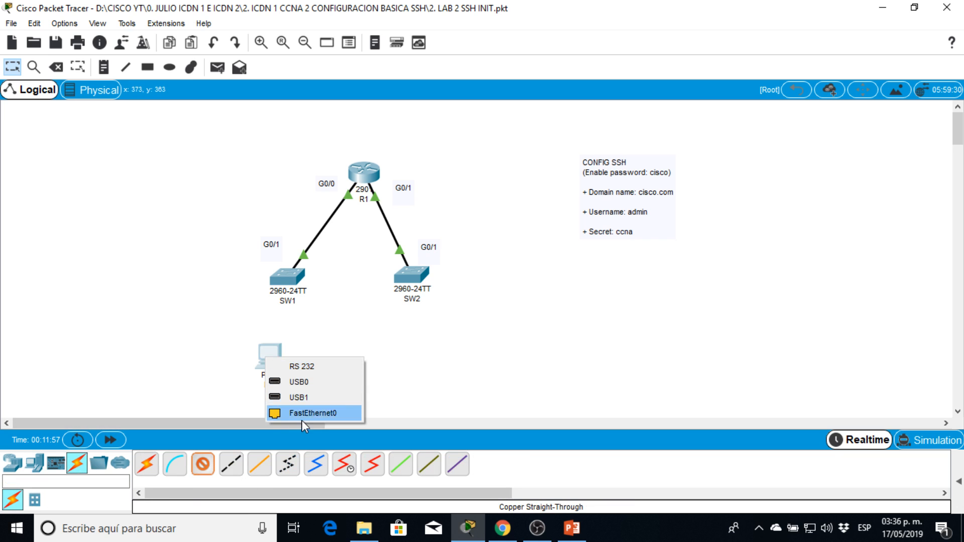
{"action": "left_click", "coordinate": [304, 424]}
{"action": "left_click", "coordinate": [276, 354]}
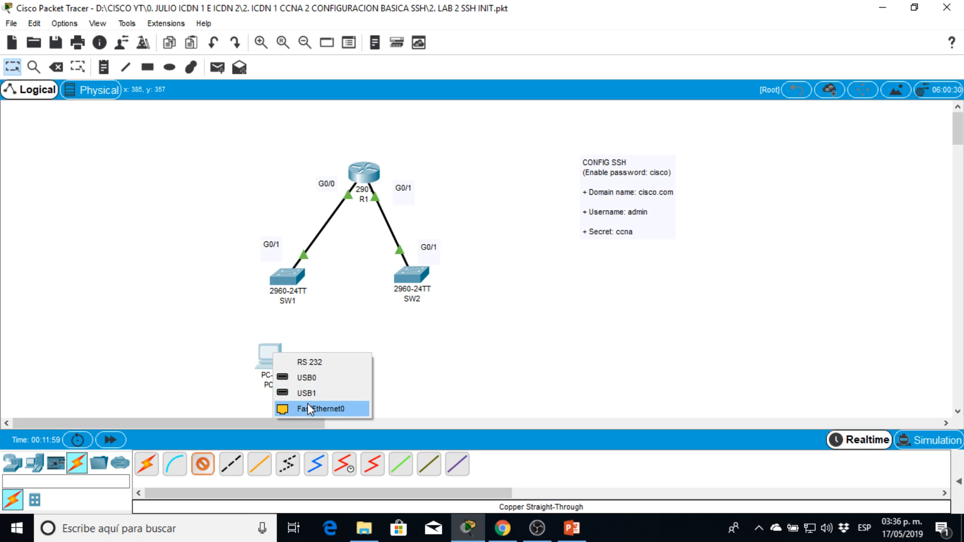
{"action": "left_click", "coordinate": [307, 408]}
{"action": "left_click", "coordinate": [286, 277]}
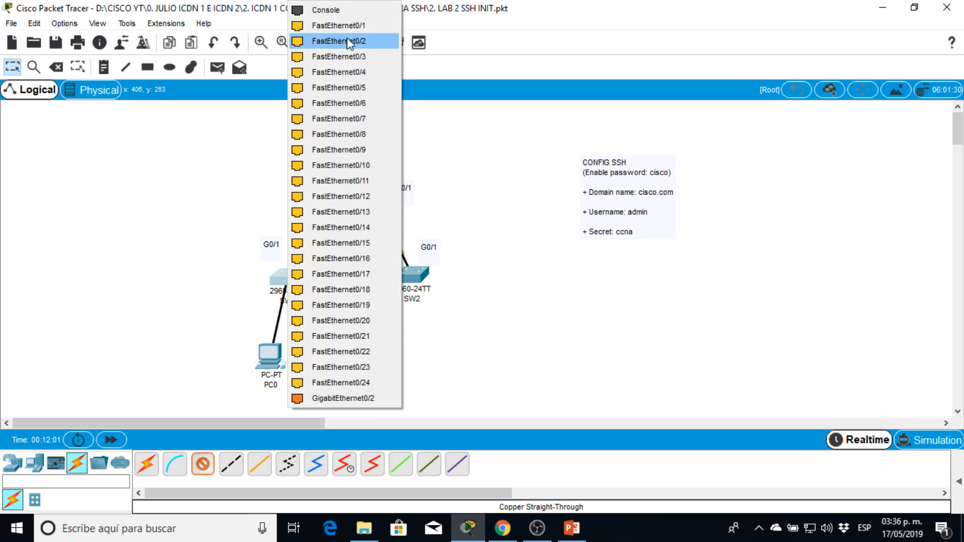
{"action": "left_click", "coordinate": [342, 25]}
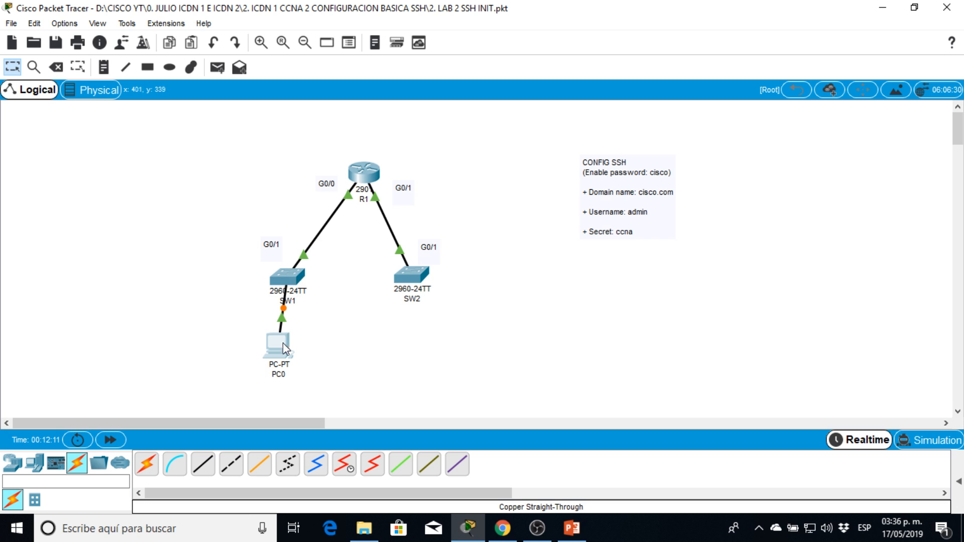
{"action": "left_click_drag", "start_coordinate": [283, 342], "coordinate": [292, 342]}
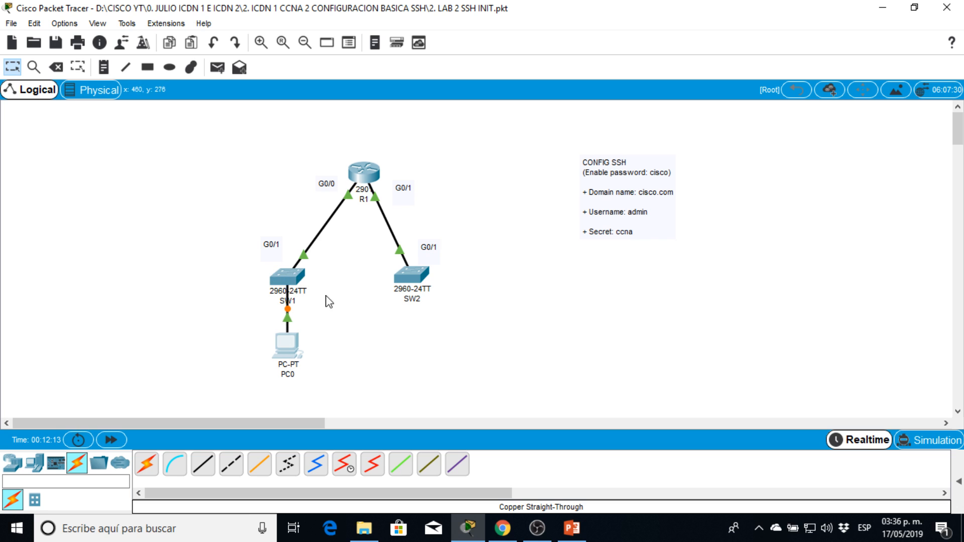
Add a text note reading 192.168.0.10 to the topology and place it directly below PC0.
{"action": "left_click", "coordinate": [109, 71]}
{"action": "left_click", "coordinate": [209, 392]}
{"action": "type", "text": "192"}
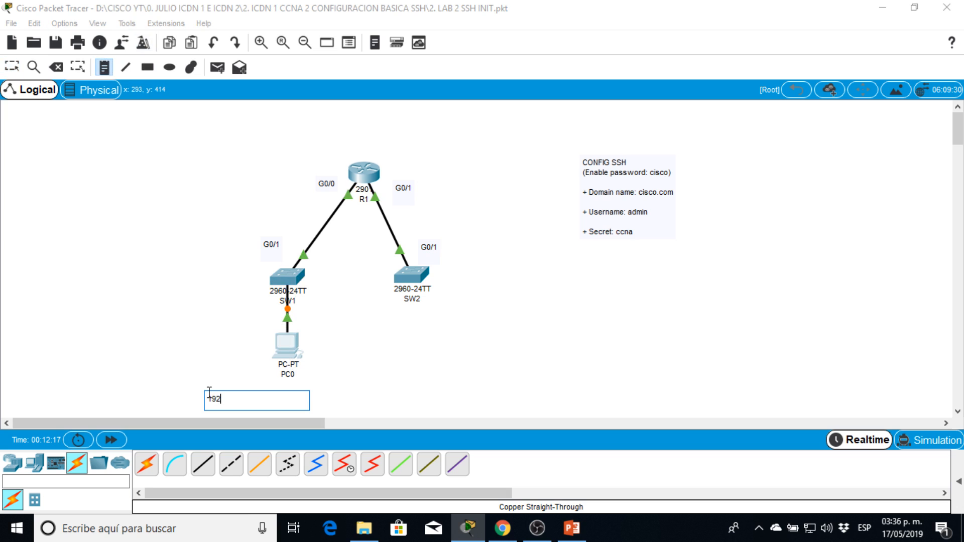
{"action": "type", "text": ".1"}
{"action": "key", "text": "BackSpace"}
{"action": "key", "text": "BackSpace"}
{"action": "type", "text": "."}
{"action": "left_click", "coordinate": [472, 361]}
{"action": "left_click_drag", "start_coordinate": [237, 397], "coordinate": [286, 392]}
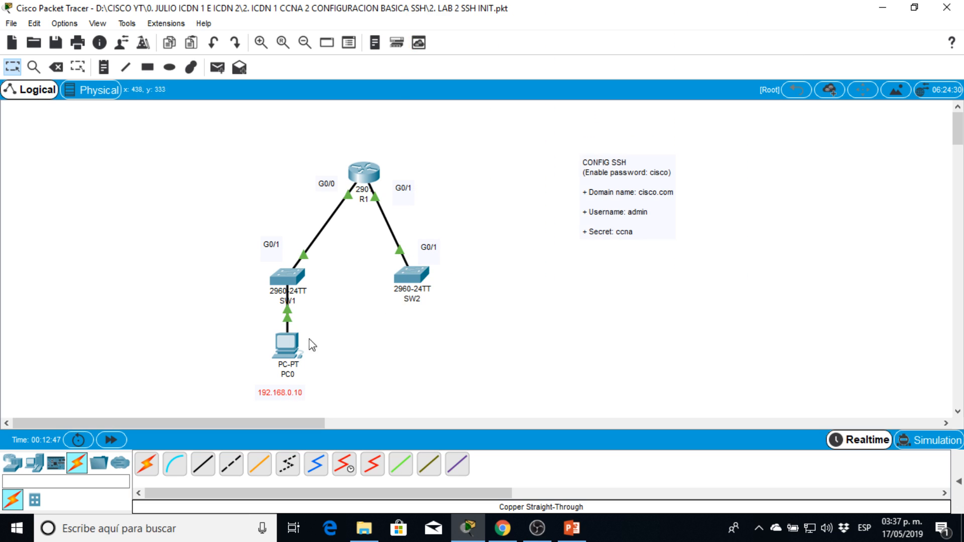
{"action": "left_click_drag", "start_coordinate": [281, 396], "coordinate": [290, 391]}
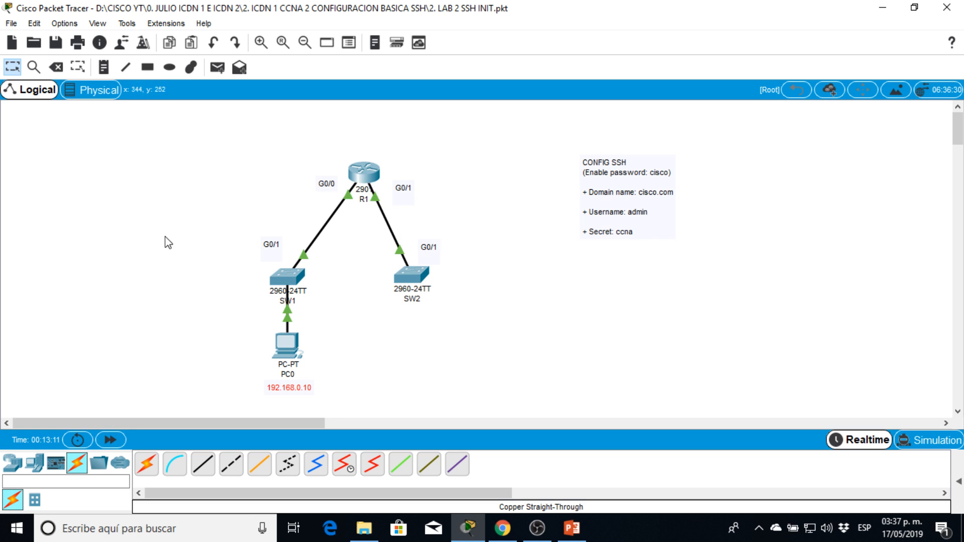
Add a text note reading 192.168.1.10 below SW2 and nudge the address note under PC0 slightly.
{"action": "left_click", "coordinate": [104, 66]}
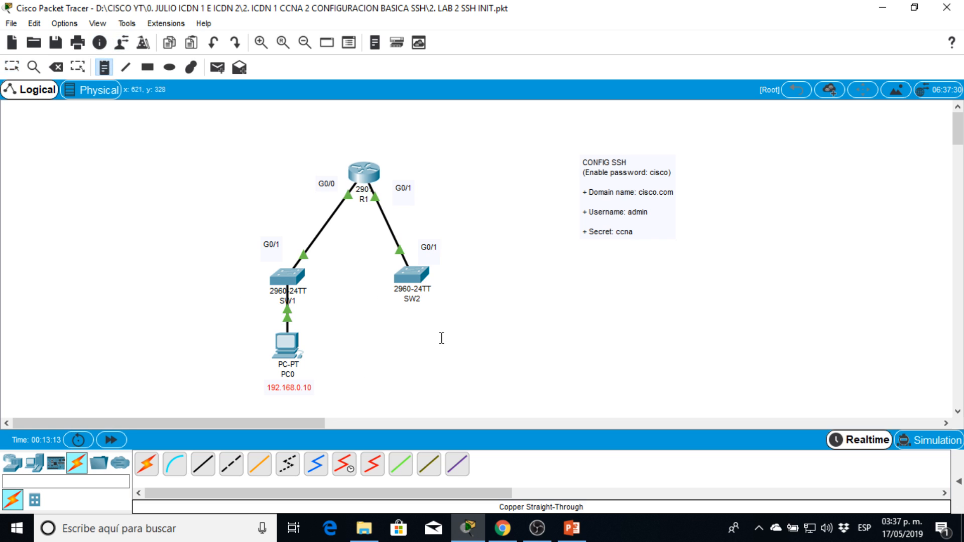
{"action": "left_click", "coordinate": [411, 324]}
{"action": "type", "text": "192.168.1.10"}
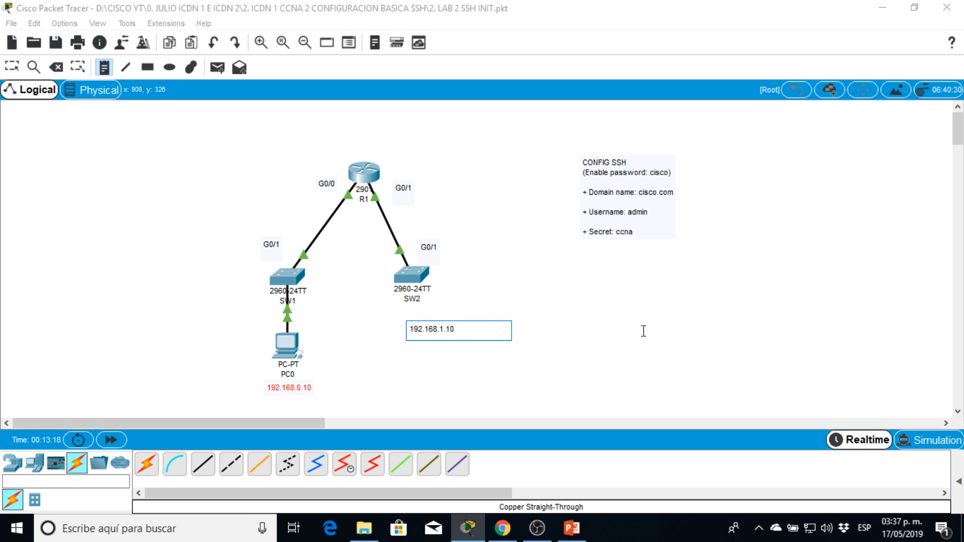
{"action": "left_click", "coordinate": [644, 332]}
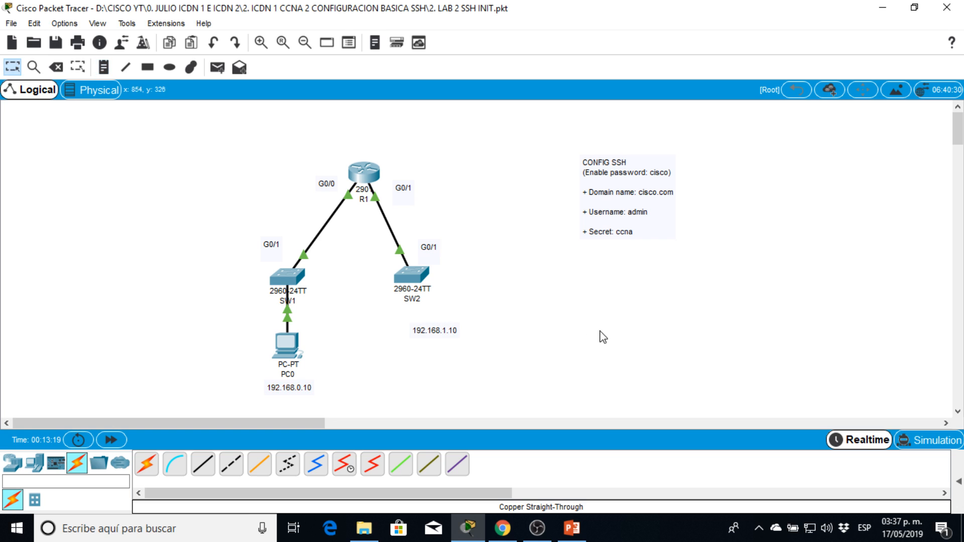
{"action": "left_click_drag", "start_coordinate": [423, 330], "coordinate": [406, 315]}
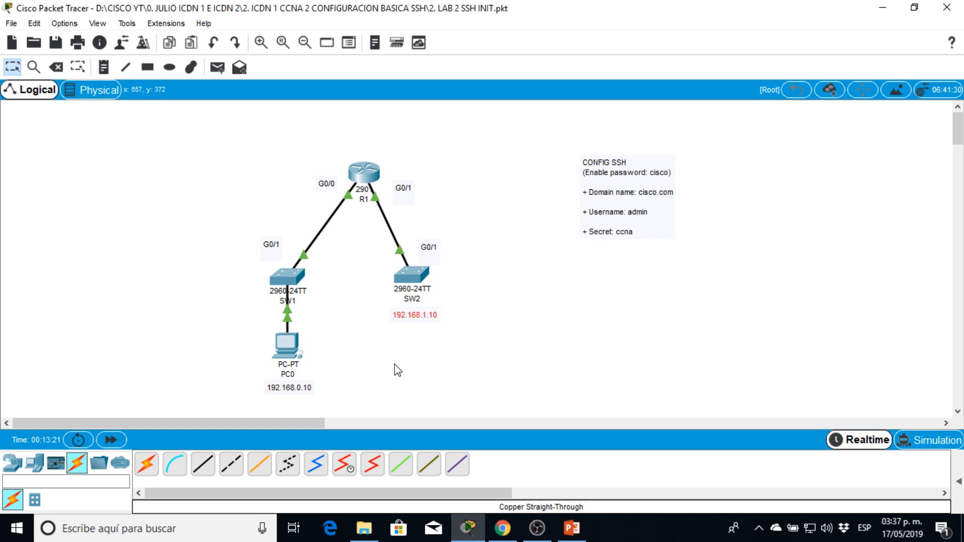
{"action": "left_click_drag", "start_coordinate": [313, 392], "coordinate": [305, 394]}
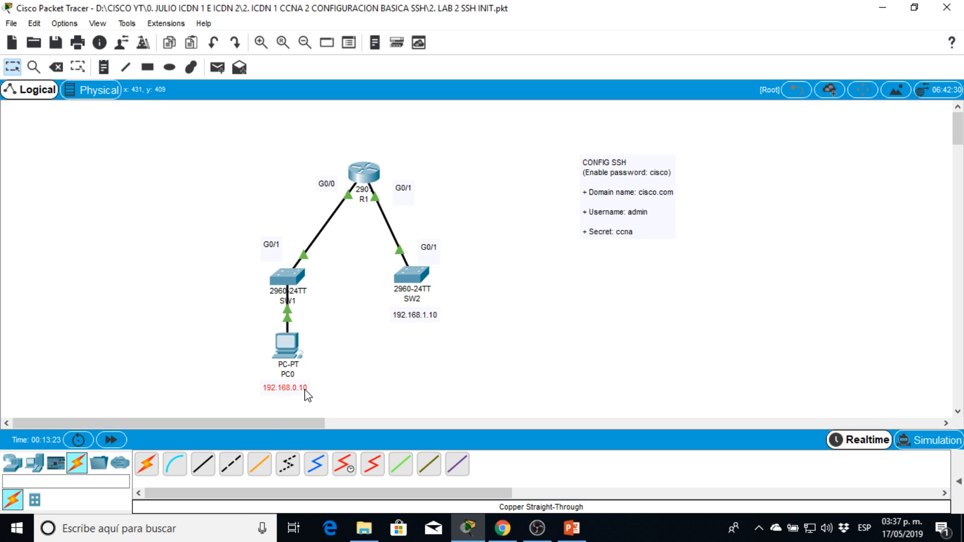
{"action": "left_click", "coordinate": [354, 396]}
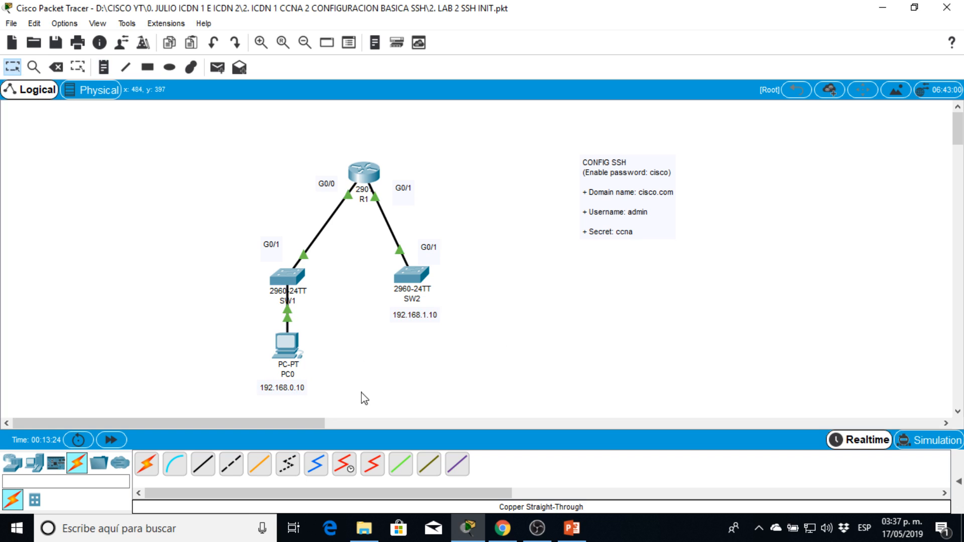
Open PC0's IP configuration and set the static address 192.168.0.10 with subnet mask 255.255.255.0.
{"action": "left_click", "coordinate": [298, 352]}
{"action": "left_click_drag", "start_coordinate": [385, 73], "coordinate": [785, 76]}
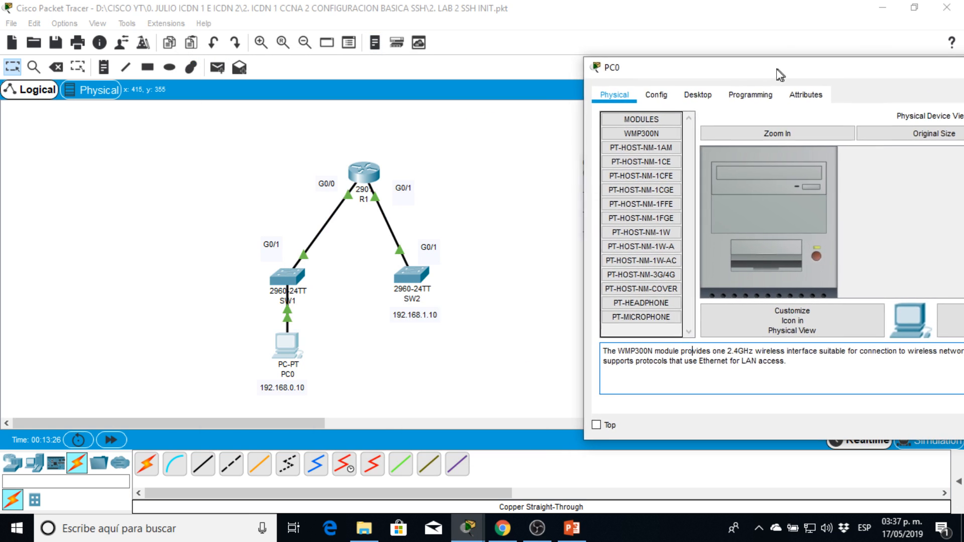
{"action": "left_click", "coordinate": [697, 94]}
{"action": "left_click", "coordinate": [678, 160]}
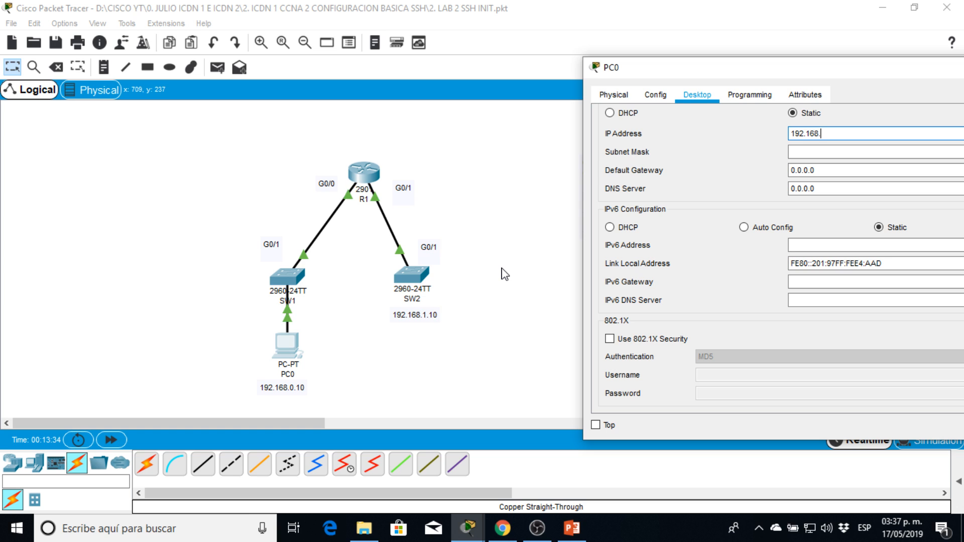
{"action": "key", "text": "Tab"}
{"action": "key", "text": "Tab"}
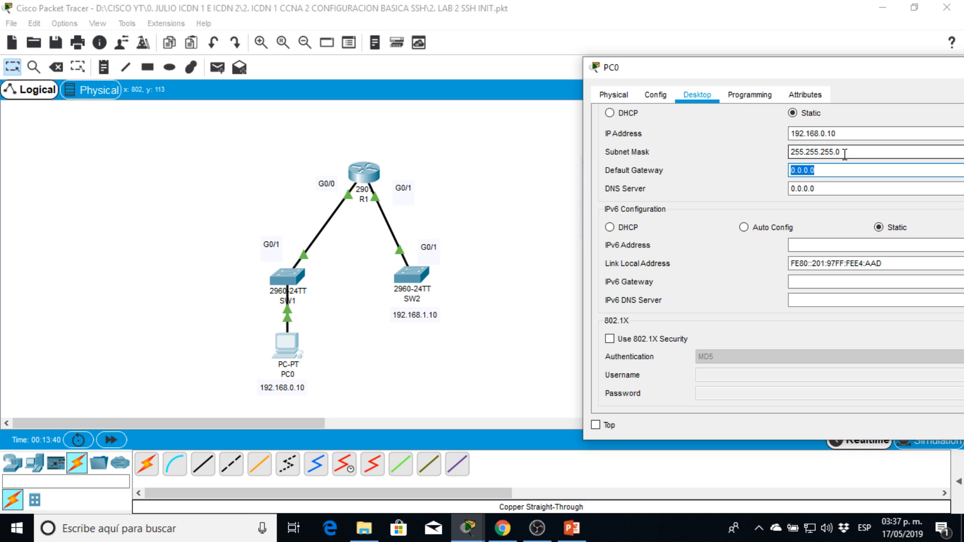
{"action": "left_click_drag", "start_coordinate": [844, 154], "coordinate": [787, 154]}
{"action": "key", "text": "Tab"}
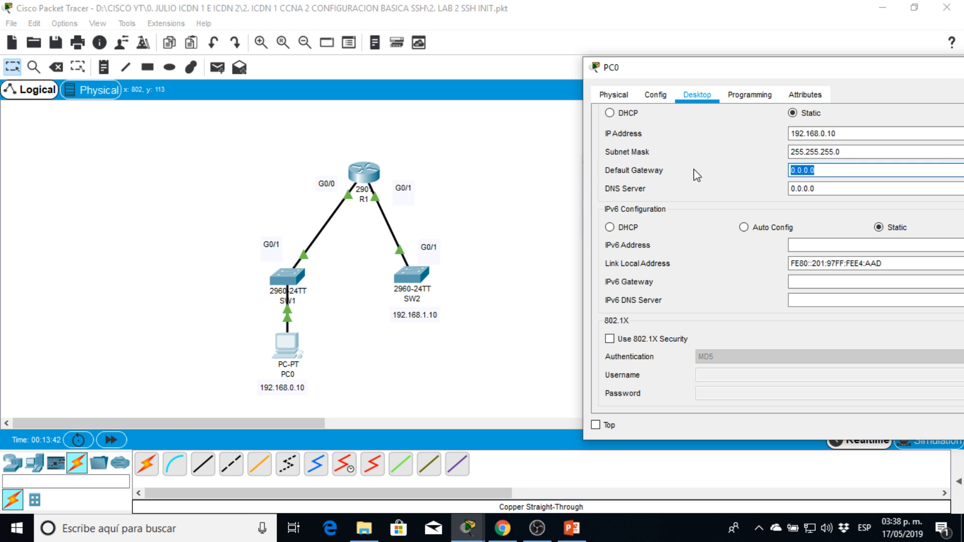
Set PC0's default gateway to 192.168.0.254 and close the PC's window.
{"action": "type", "text": "192.168.0.254"}
{"action": "left_click_drag", "start_coordinate": [714, 68], "coordinate": [213, 107]}
{"action": "left_click", "coordinate": [631, 99]}
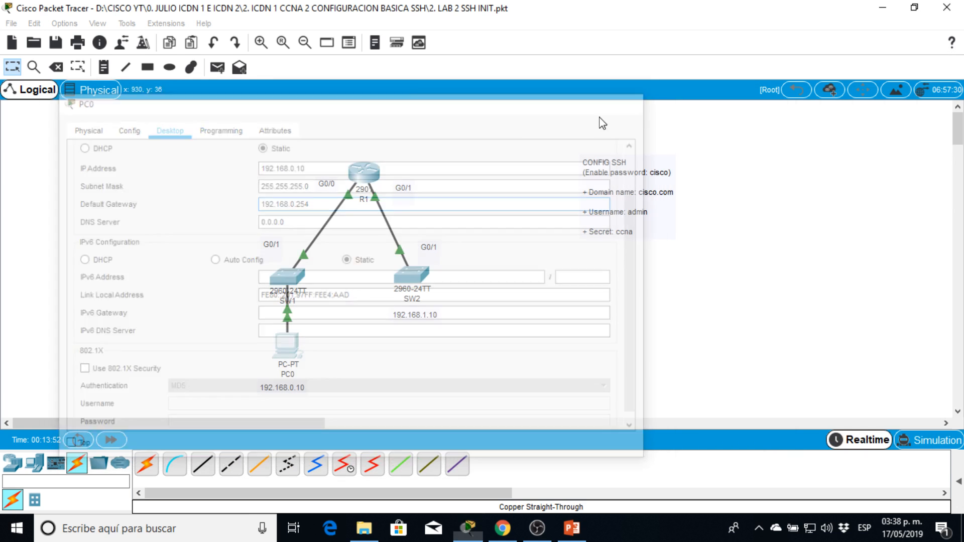
Open R1's command line and display its interface summary with sh ip int br.
{"action": "left_click", "coordinate": [373, 172]}
{"action": "left_click_drag", "start_coordinate": [457, 69], "coordinate": [660, 10]}
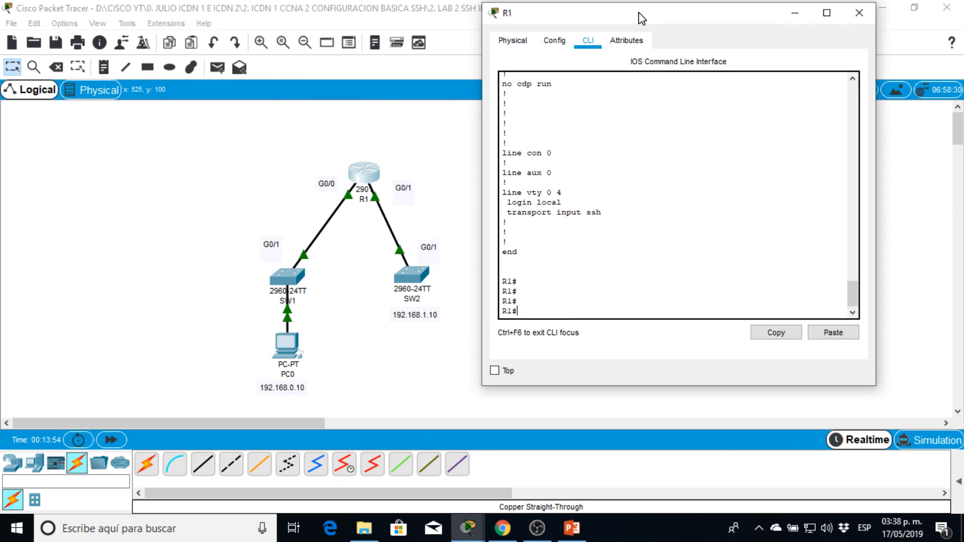
{"action": "key", "text": "Return"}
{"action": "key", "text": "Return"}
{"action": "type", "text": "sh ip int br"}
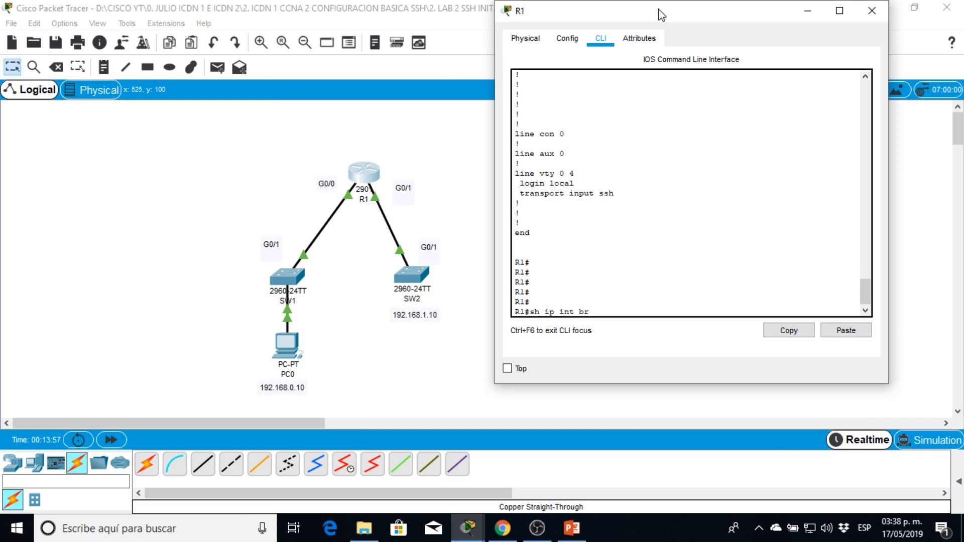
{"action": "key", "text": "Return"}
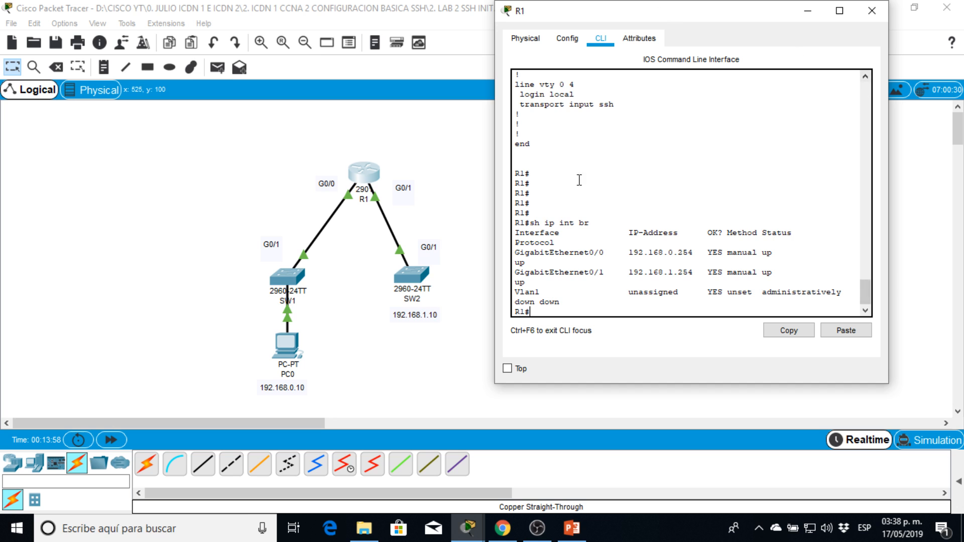
Widen R1's window, check the IP address of GigabitEthernet0/0 in the interface summary, and close the window.
{"action": "left_click_drag", "start_coordinate": [495, 190], "coordinate": [337, 159]}
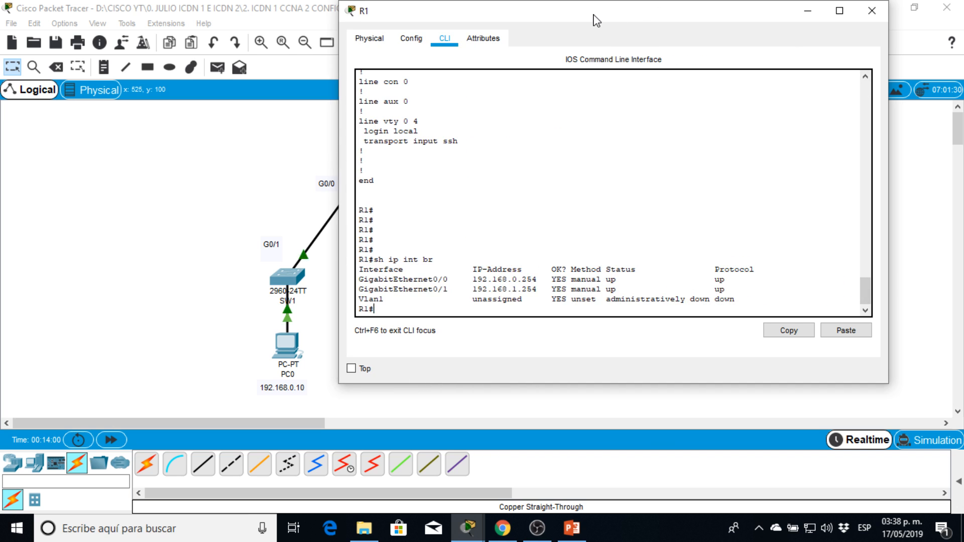
{"action": "left_click_drag", "start_coordinate": [597, 17], "coordinate": [752, 18]}
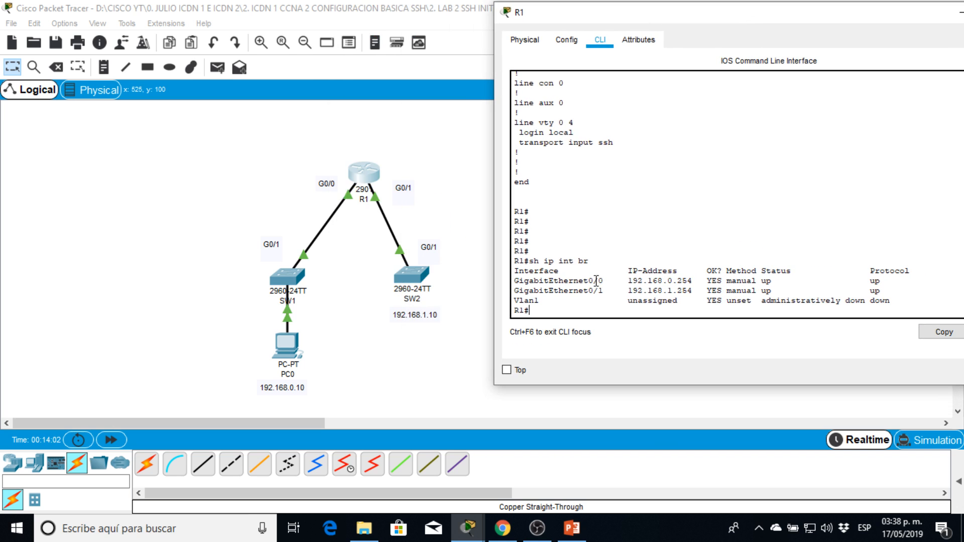
{"action": "left_click_drag", "start_coordinate": [530, 282], "coordinate": [613, 282]}
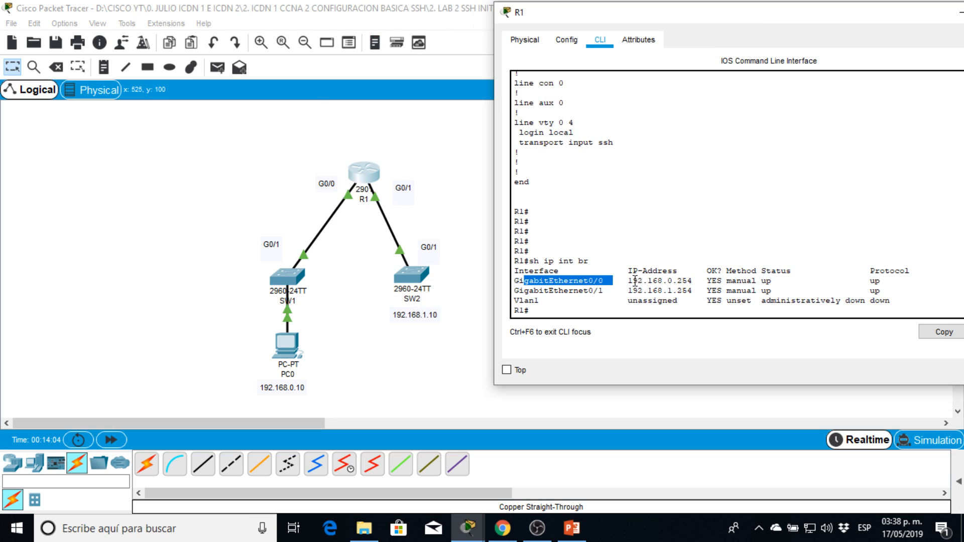
{"action": "left_click", "coordinate": [630, 281]}
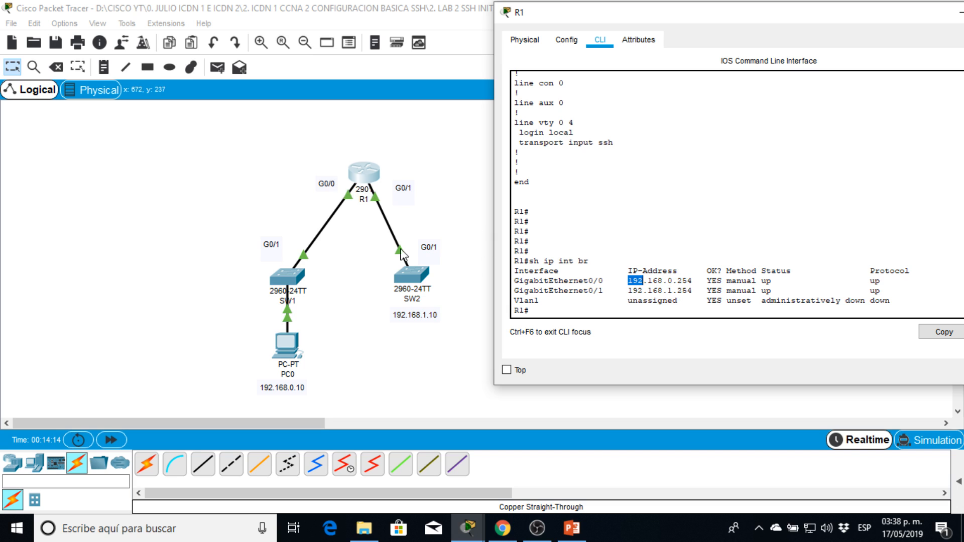
{"action": "left_click_drag", "start_coordinate": [850, 19], "coordinate": [731, 66]}
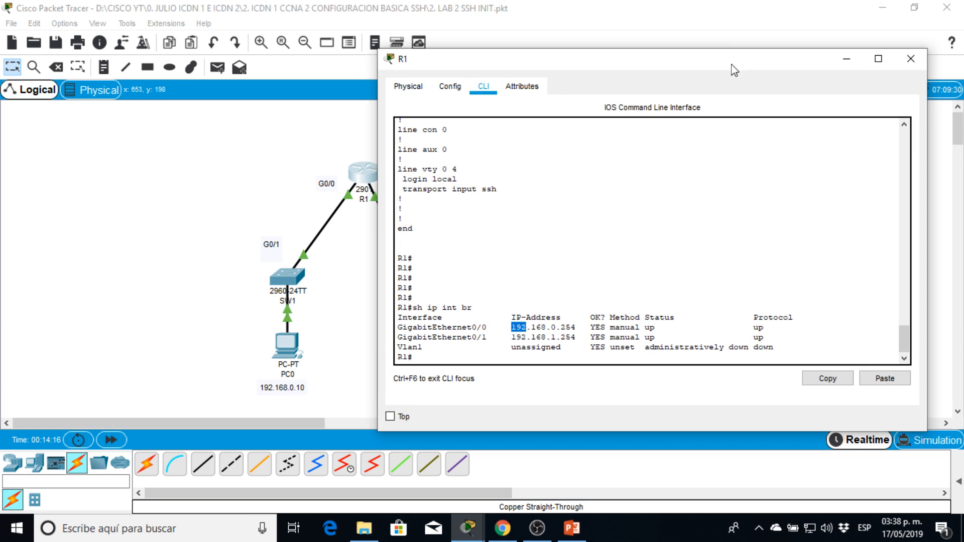
{"action": "left_click", "coordinate": [911, 59]}
Open SW1's command line and list its interfaces with sh ip int br through to the Vlan1 entry.
{"action": "left_click", "coordinate": [286, 277]}
{"action": "left_click_drag", "start_coordinate": [420, 77], "coordinate": [622, 42]}
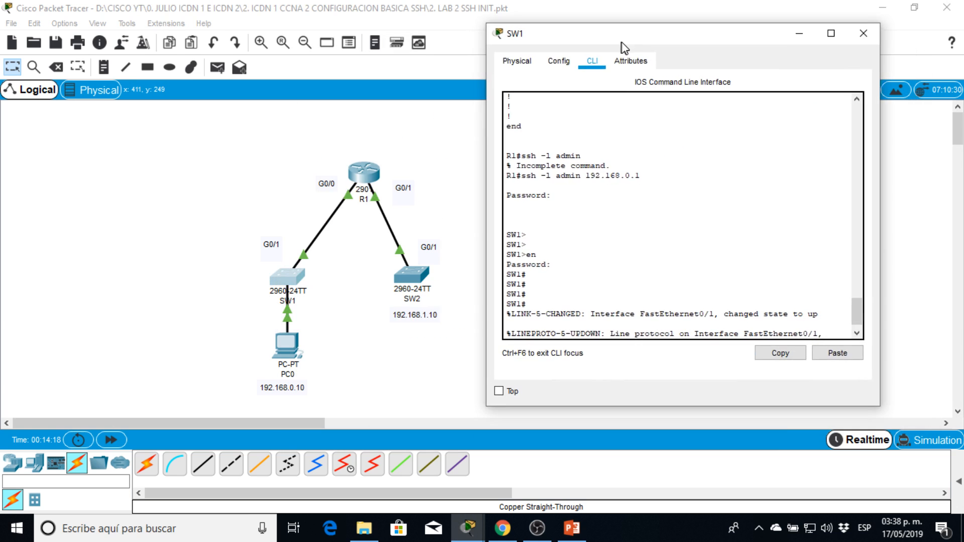
{"action": "key", "text": "Return"}
{"action": "key", "text": "Return"}
{"action": "key", "text": "Return"}
{"action": "key", "text": "Return"}
{"action": "type", "text": "sh ip int br"}
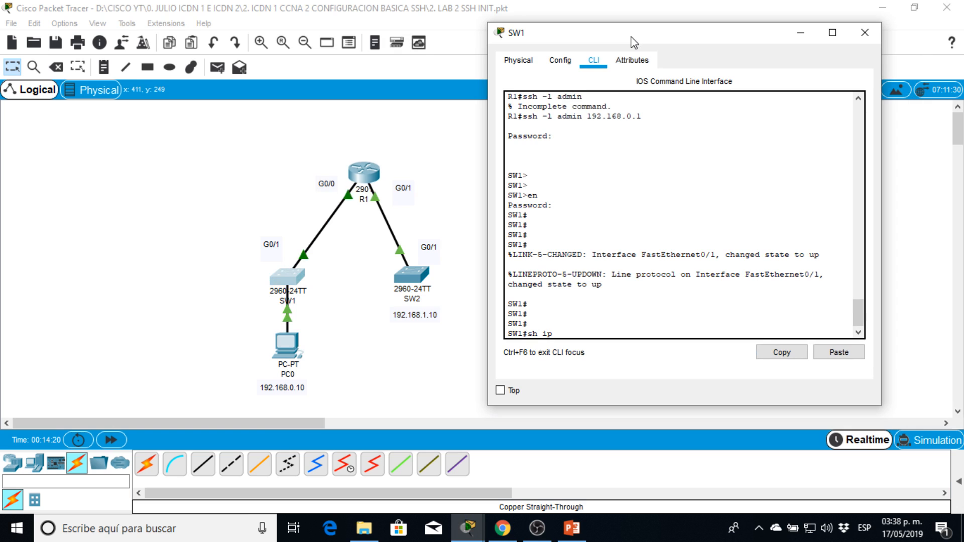
{"action": "key", "text": "Return"}
{"action": "key", "text": "Return"}
{"action": "key", "text": "Return"}
{"action": "key", "text": "Return"}
{"action": "key", "text": "Return"}
{"action": "key", "text": "Return"}
{"action": "key", "text": "Return"}
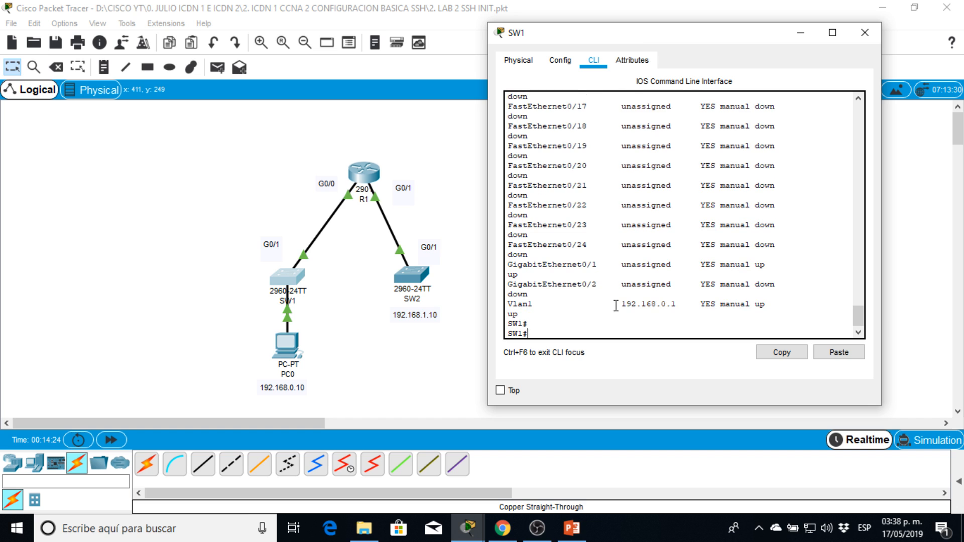
Check the IP address of Vlan1 in SW1's interface list and close the switch's window.
{"action": "left_click_drag", "start_coordinate": [616, 306], "coordinate": [659, 310]}
{"action": "left_click", "coordinate": [662, 311]}
{"action": "left_click_drag", "start_coordinate": [677, 40], "coordinate": [614, 59]}
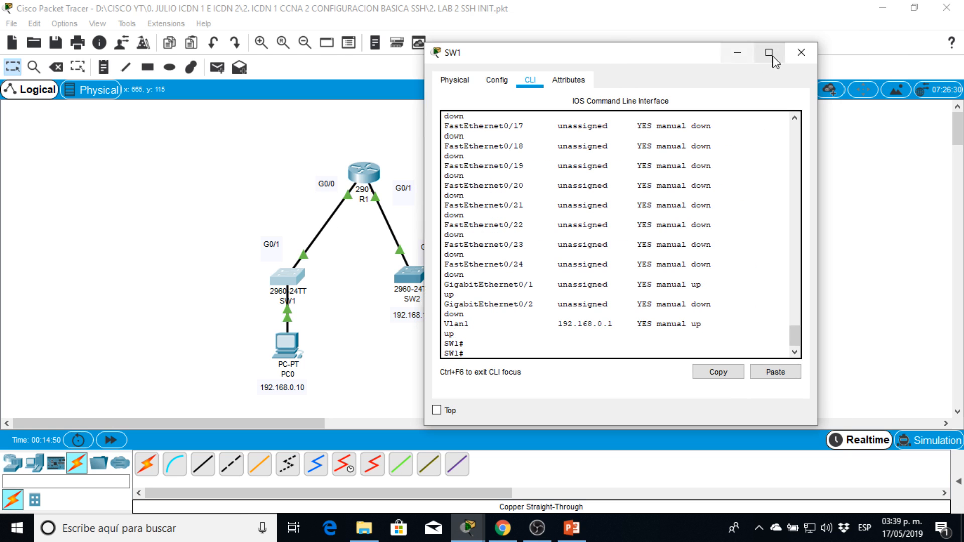
{"action": "left_click", "coordinate": [810, 58]}
Open PC0's command prompt and ping SW1 at 192.168.0.1.
{"action": "left_click", "coordinate": [286, 352]}
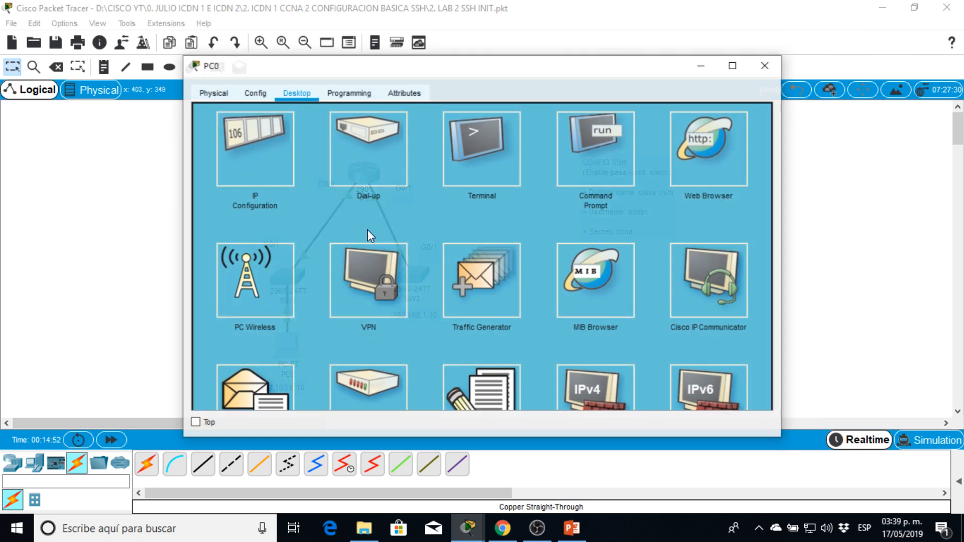
{"action": "left_click", "coordinate": [579, 139]}
{"action": "left_click_drag", "start_coordinate": [494, 73], "coordinate": [708, 68]}
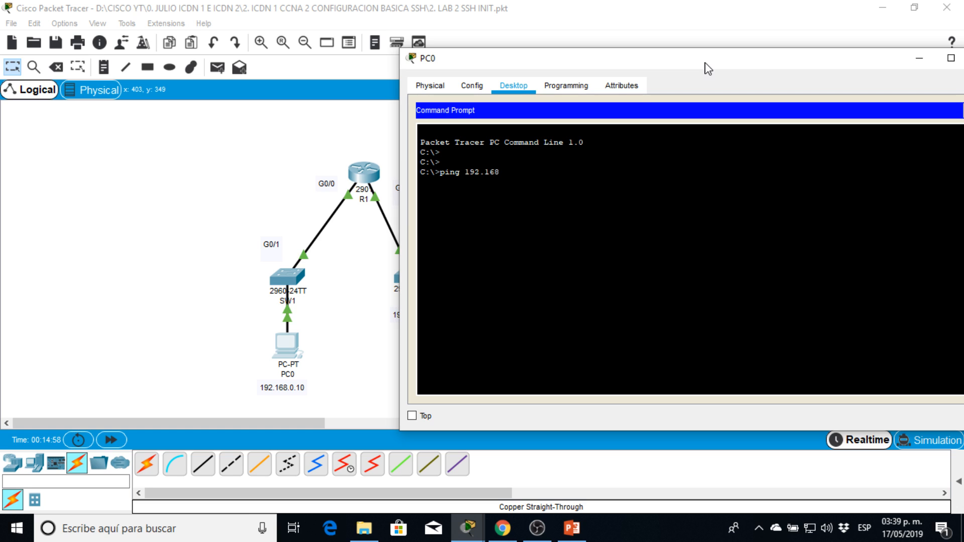
{"action": "type", "text": "1"}
{"action": "key", "text": "Return"}
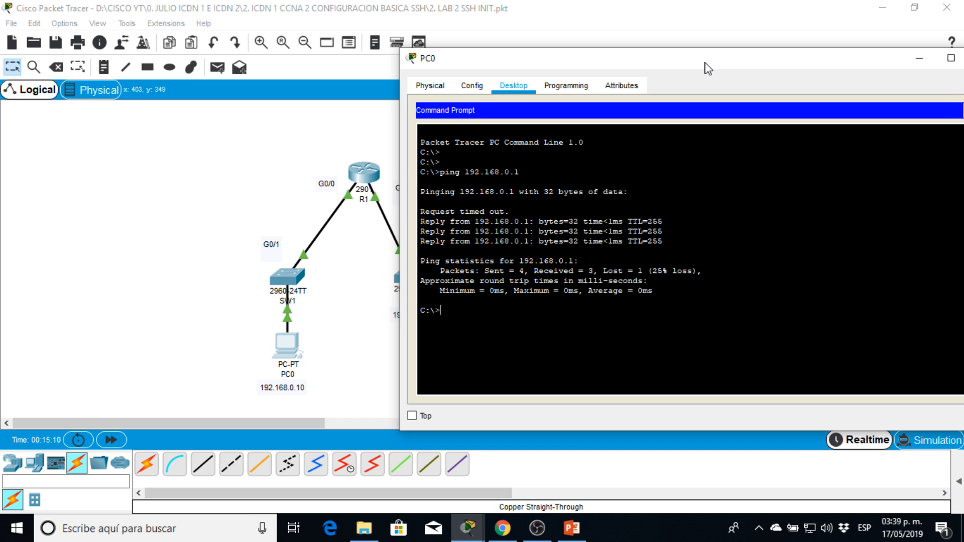
Ping 192.168.1.1 from PC0 and examine the replies.
{"action": "type", "text": "92.168.1.1"}
{"action": "key", "text": "Return"}
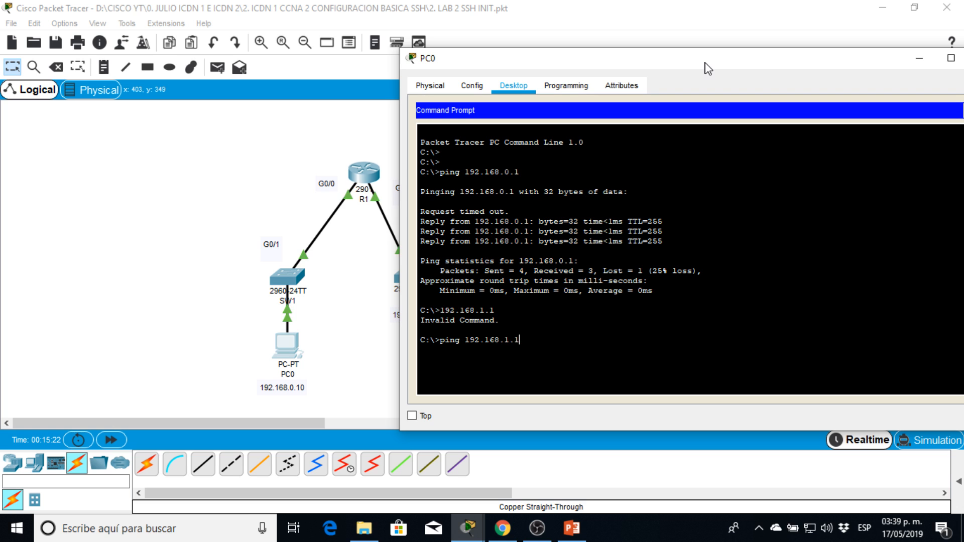
{"action": "key", "text": "Return"}
{"action": "left_click_drag", "start_coordinate": [656, 62], "coordinate": [657, 27]}
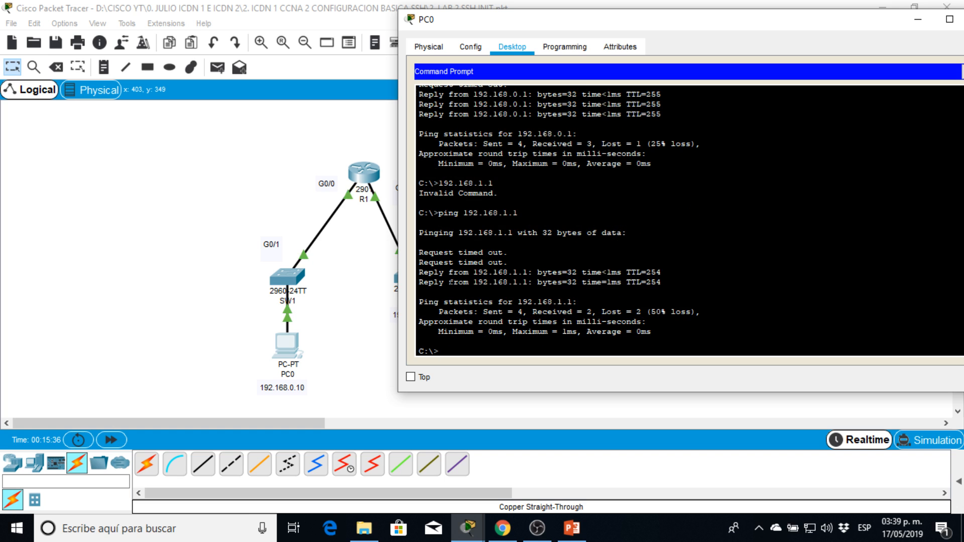
{"action": "left_click_drag", "start_coordinate": [420, 272], "coordinate": [448, 272]}
{"action": "key", "text": "Return"}
{"action": "key", "text": "Return"}
{"action": "key", "text": "Return"}
{"action": "left_click", "coordinate": [365, 178]}
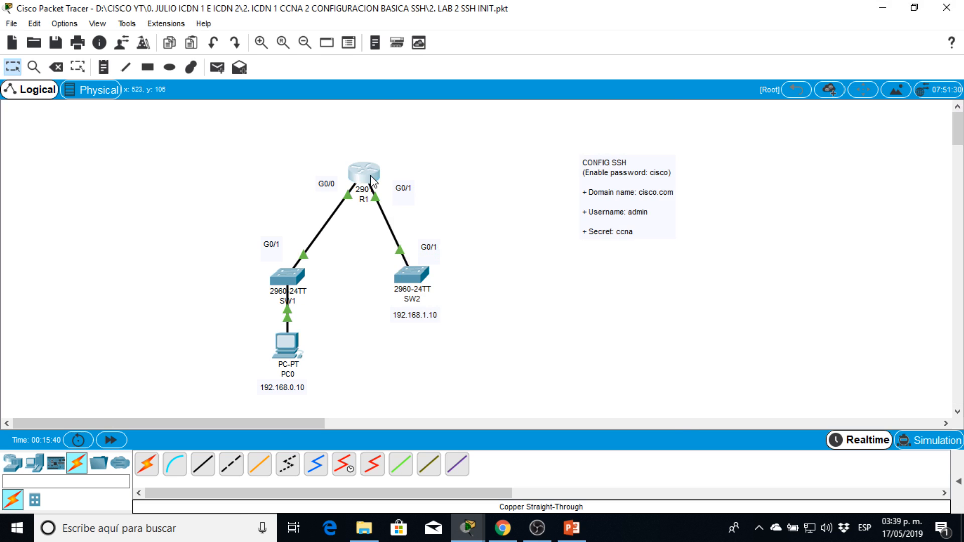
{"action": "left_click", "coordinate": [364, 178]}
{"action": "left_click", "coordinate": [666, 64]}
Change PC0's default gateway to 192.168.3.254 in its IP configuration and close the PC's window.
{"action": "left_click", "coordinate": [285, 352]}
{"action": "left_click", "coordinate": [470, 47]}
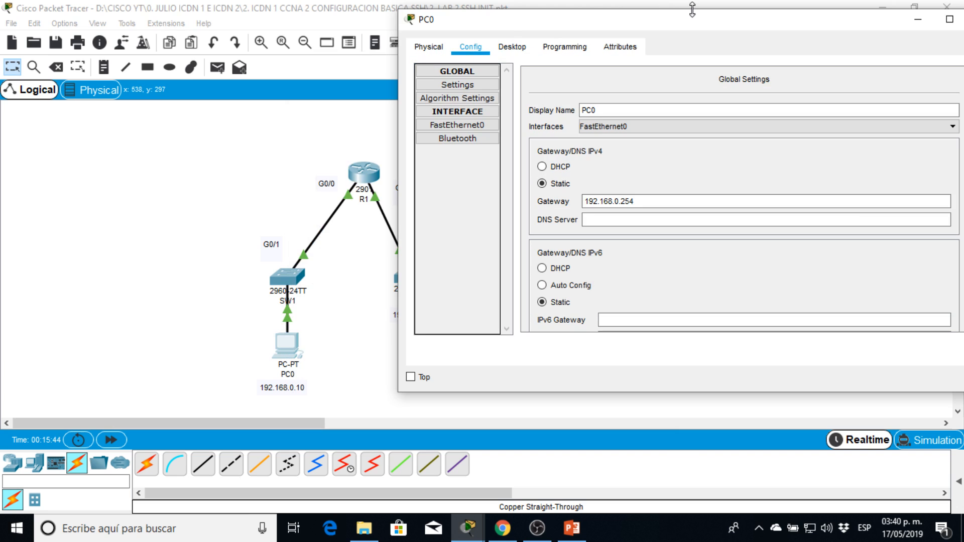
{"action": "left_click_drag", "start_coordinate": [698, 27], "coordinate": [635, 39]}
{"action": "left_click", "coordinate": [369, 58]}
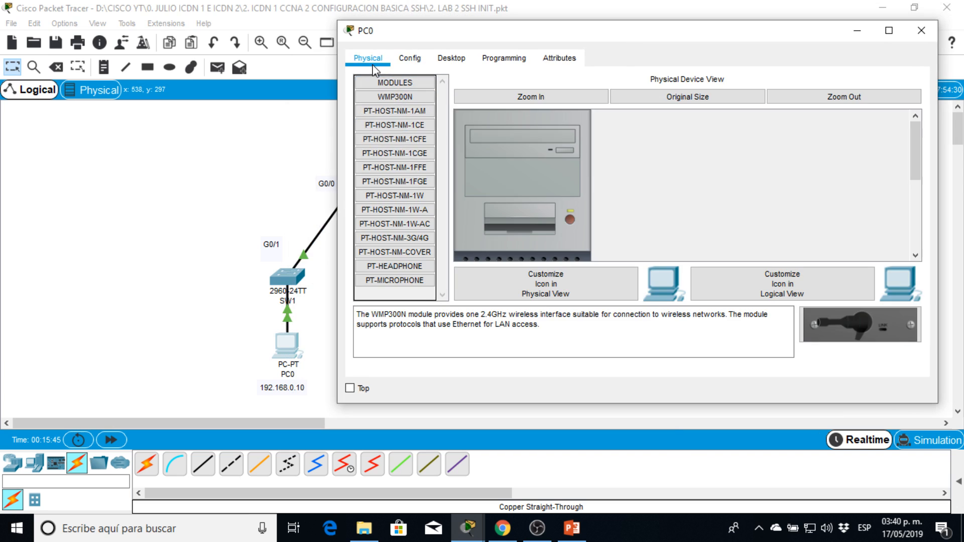
{"action": "left_click", "coordinate": [497, 59]}
{"action": "left_click", "coordinate": [460, 59]}
{"action": "left_click", "coordinate": [911, 83]}
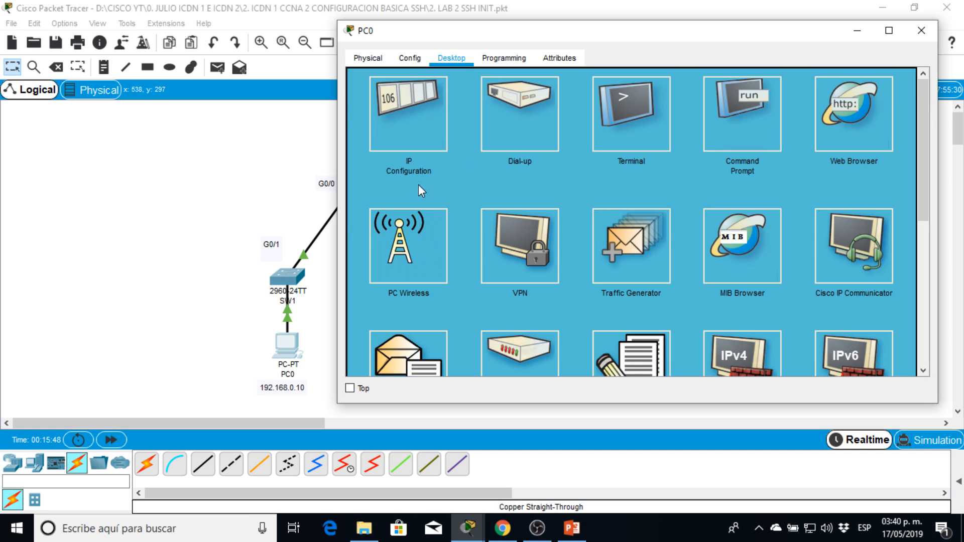
{"action": "left_click", "coordinate": [422, 133]}
{"action": "left_click", "coordinate": [581, 134]}
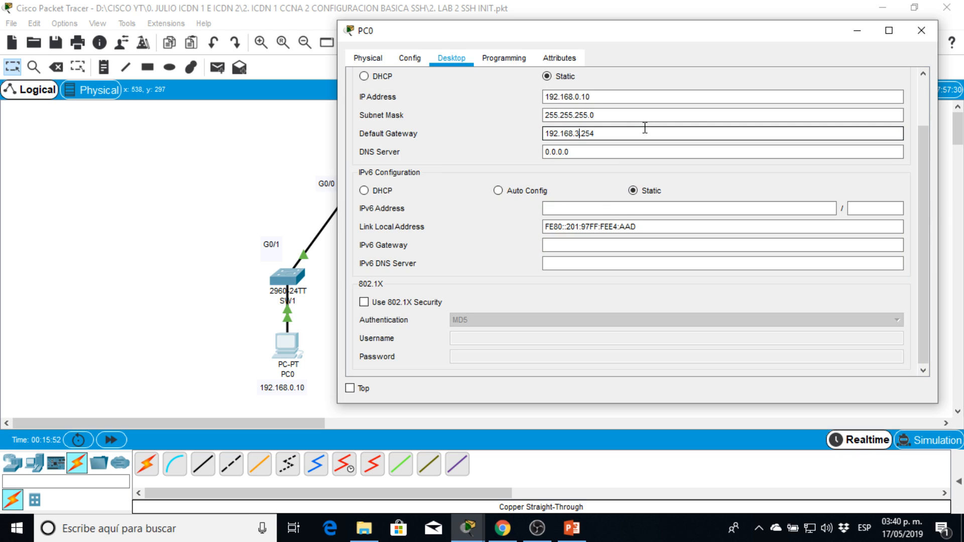
{"action": "left_click", "coordinate": [921, 31]}
Reopen PC0's command prompt and ping 192.168.0.1 with the changed gateway.
{"action": "left_click", "coordinate": [287, 347]}
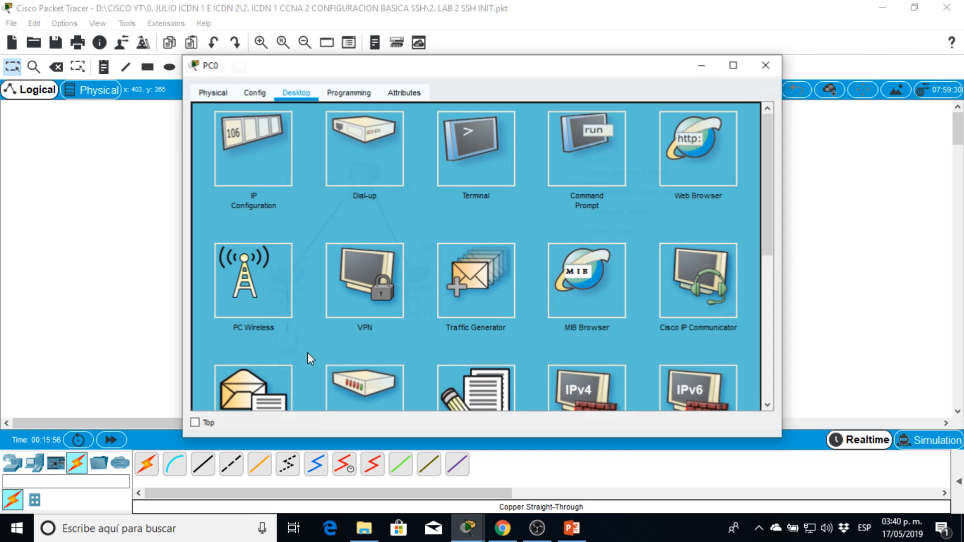
{"action": "left_click", "coordinate": [583, 151]}
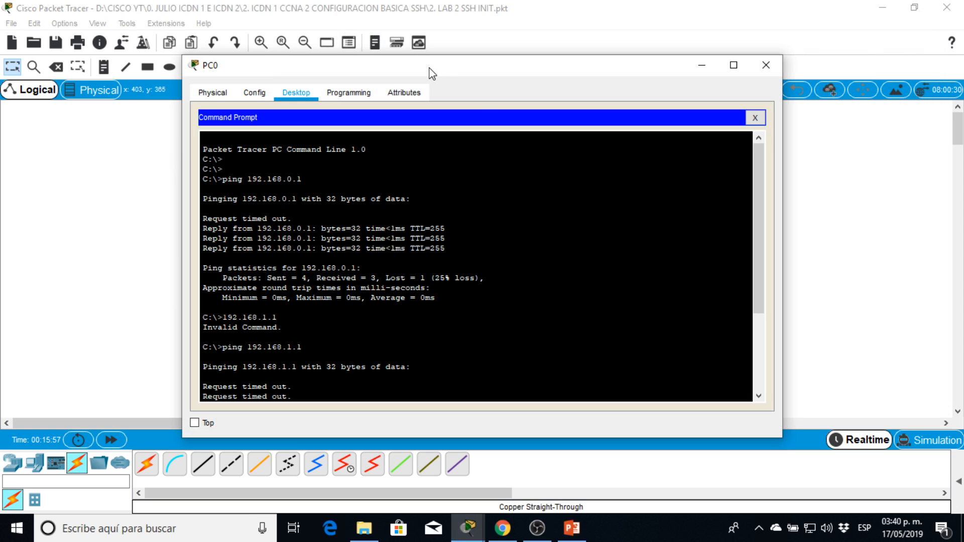
{"action": "left_click_drag", "start_coordinate": [431, 71], "coordinate": [732, 78]}
{"action": "type", "text": "pin"}
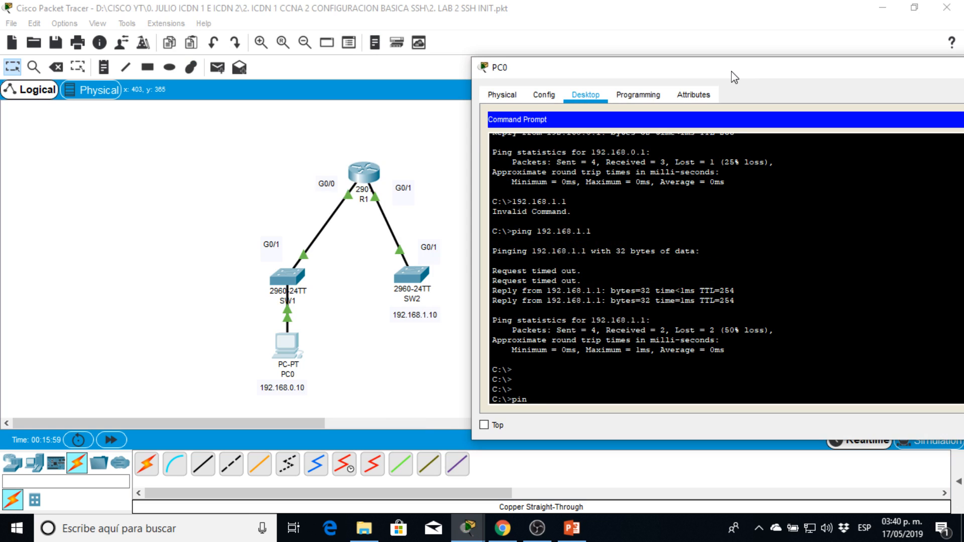
{"action": "type", "text": "g 192.168.0.1"}
{"action": "key", "text": "Return"}
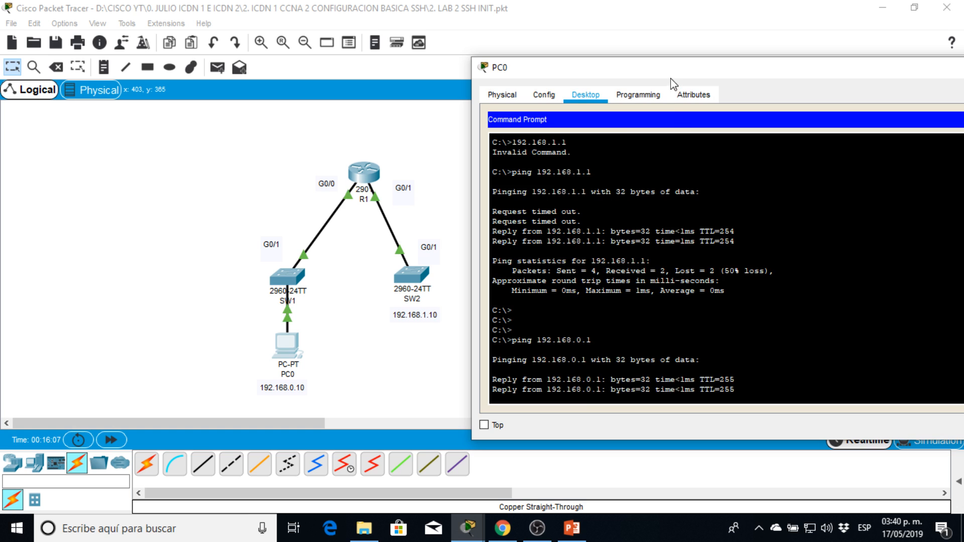
{"action": "left_click_drag", "start_coordinate": [672, 76], "coordinate": [705, 62]}
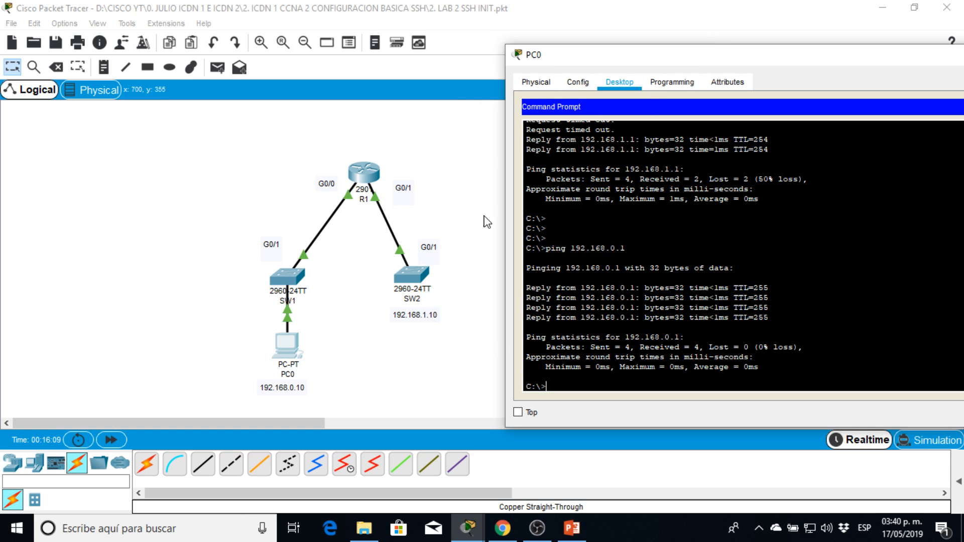
Ping 192.168.1.1 from PC0 and check the response lines.
{"action": "type", "text": "ping 192.168.1.1"}
{"action": "key", "text": "Return"}
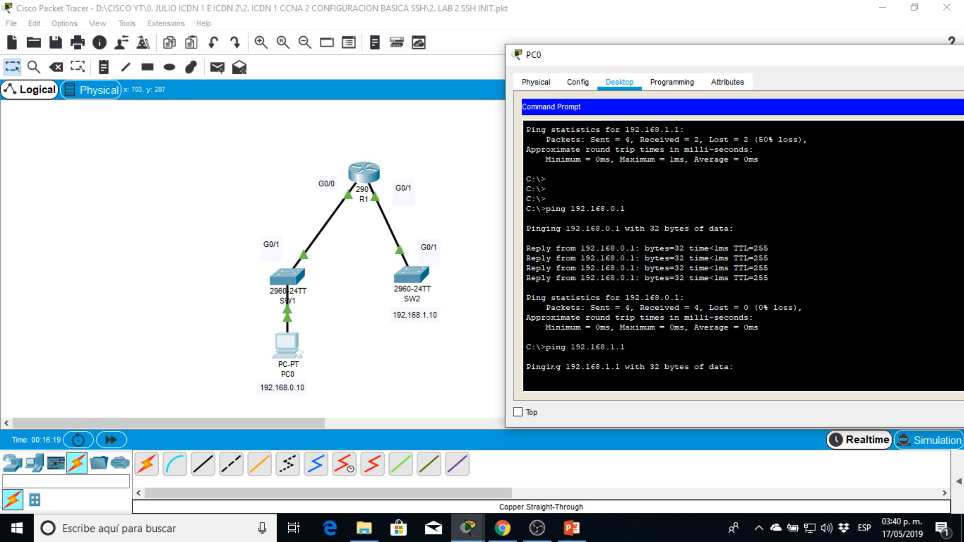
{"action": "left_click_drag", "start_coordinate": [546, 377], "coordinate": [596, 377]}
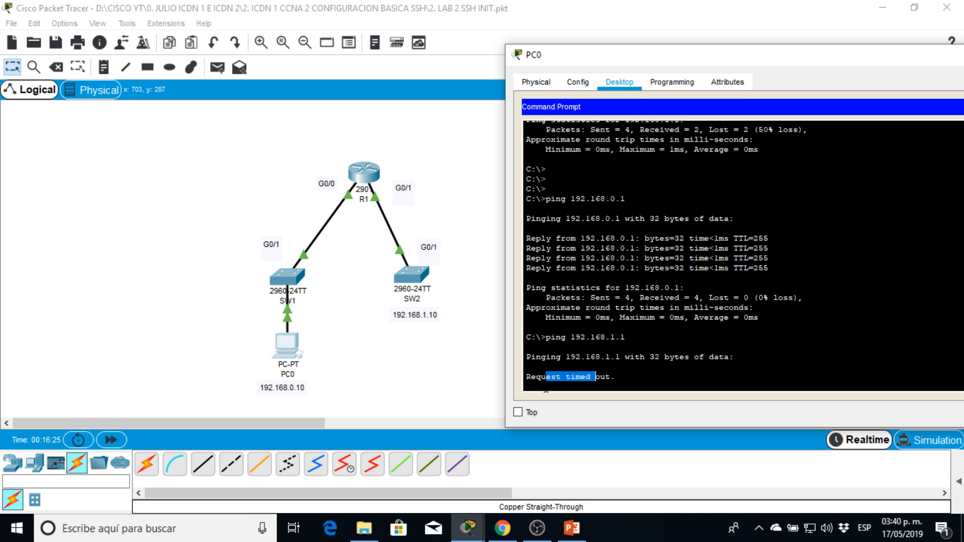
{"action": "left_click_drag", "start_coordinate": [531, 377], "coordinate": [591, 377]}
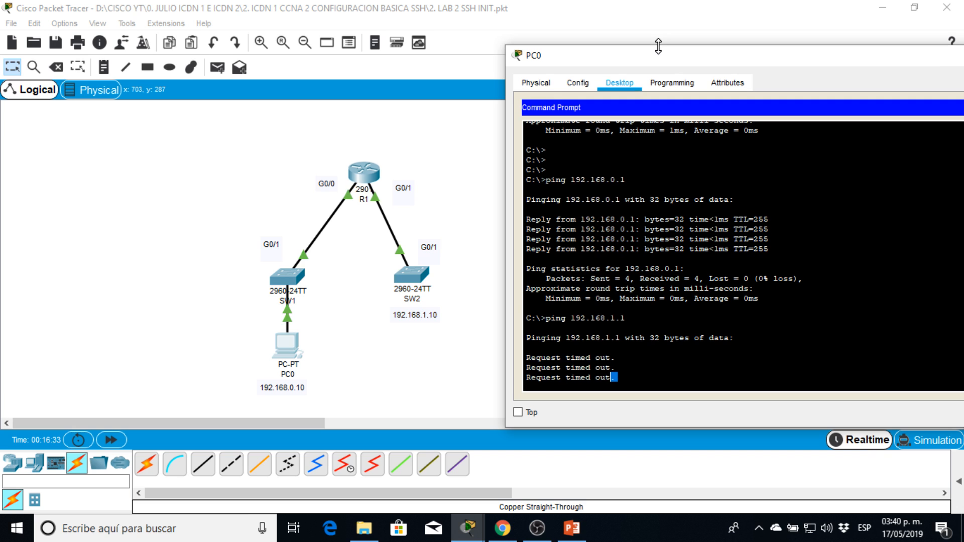
Set PC0's default gateway to 192.168.0.254 and close the IP configuration.
{"action": "left_click_drag", "start_coordinate": [665, 57], "coordinate": [612, 59]}
{"action": "left_click", "coordinate": [526, 85]}
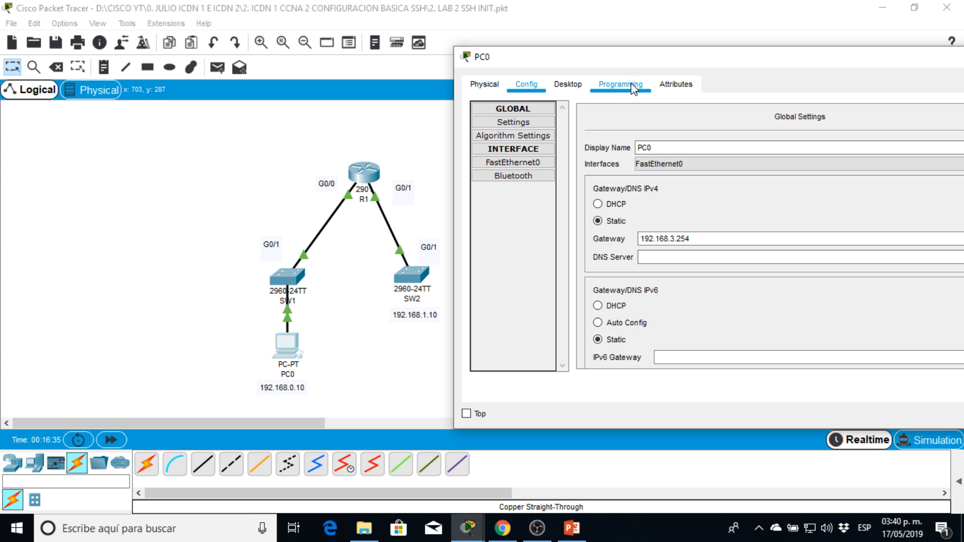
{"action": "left_click", "coordinate": [441, 94]}
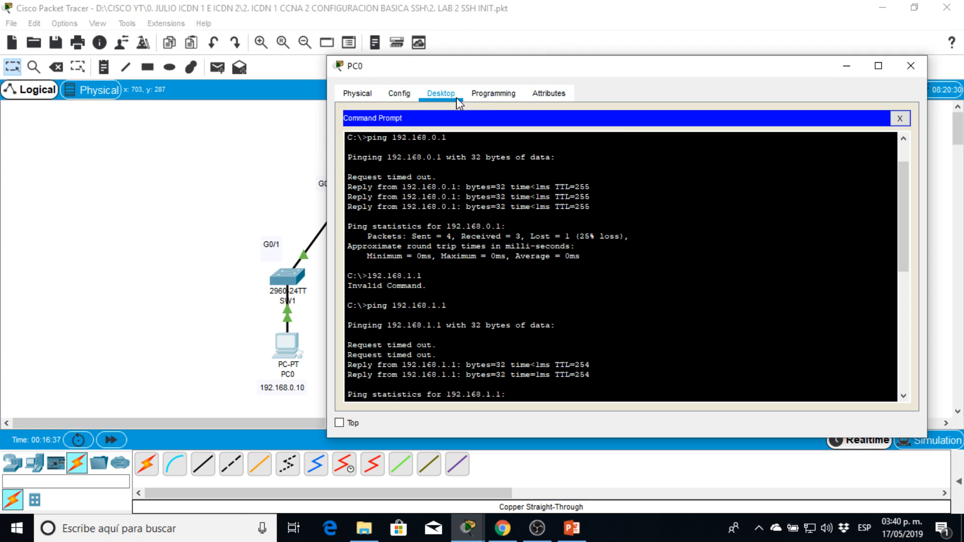
{"action": "left_click", "coordinate": [902, 124]}
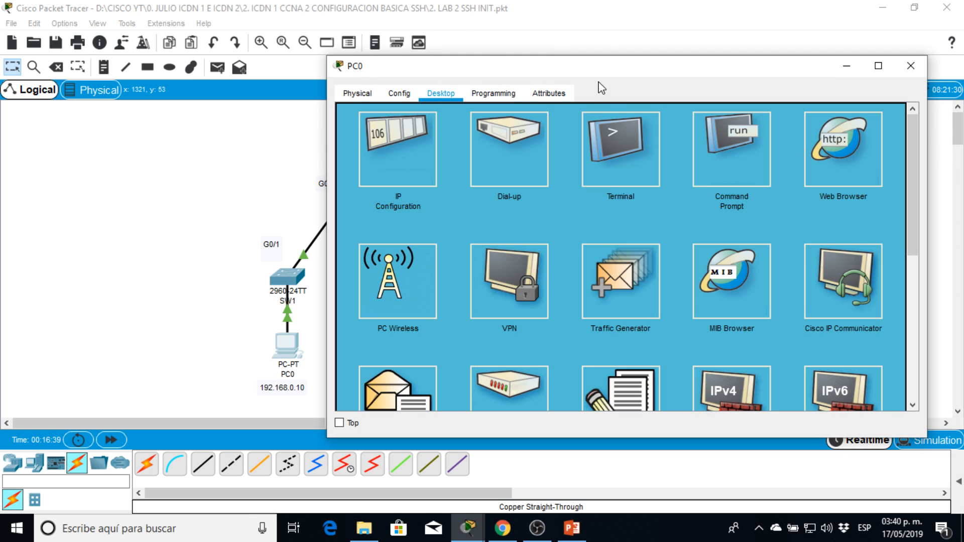
{"action": "left_click_drag", "start_coordinate": [595, 69], "coordinate": [793, 62]}
{"action": "left_click", "coordinate": [615, 133]}
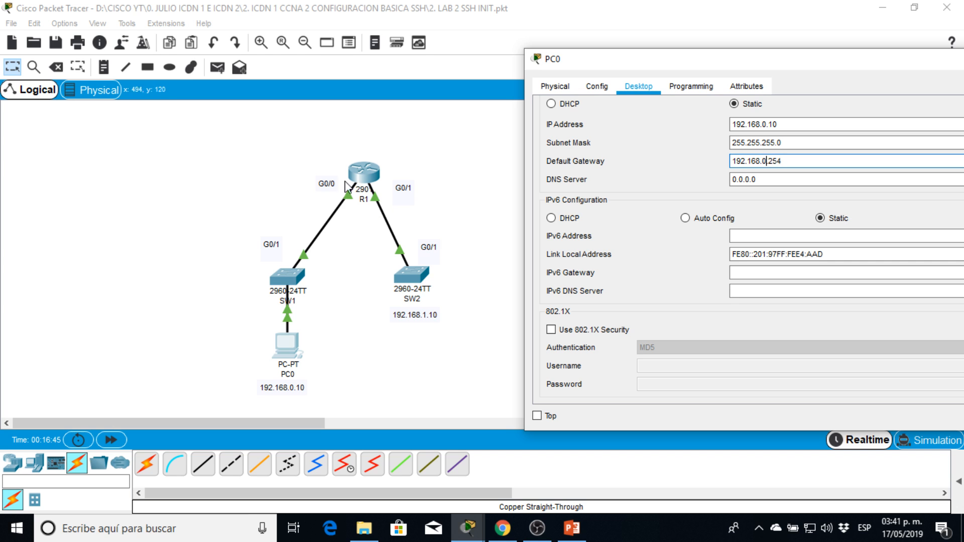
{"action": "left_click", "coordinate": [598, 86]}
{"action": "left_click", "coordinate": [638, 86]}
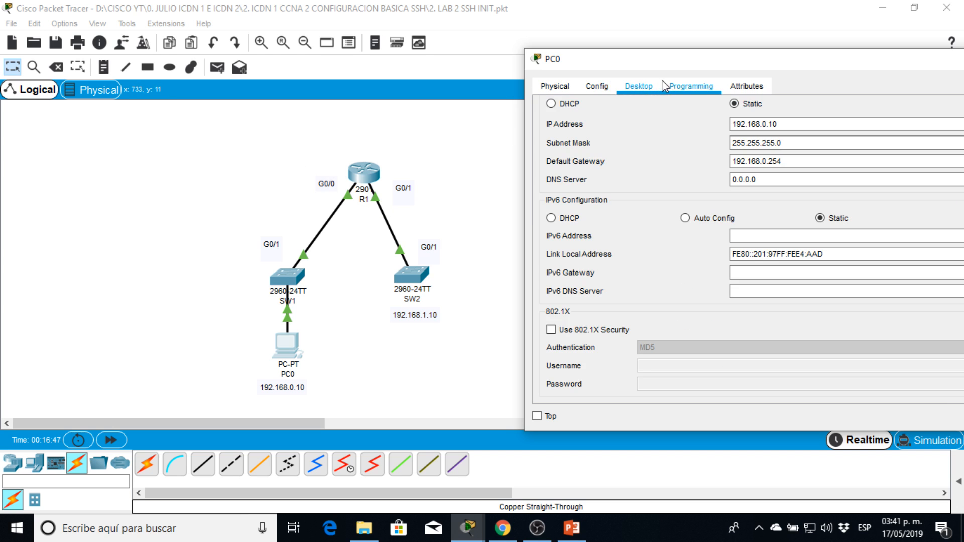
{"action": "left_click_drag", "start_coordinate": [676, 62], "coordinate": [553, 69]}
{"action": "left_click_drag", "start_coordinate": [635, 68], "coordinate": [435, 73]}
{"action": "scroll", "coordinate": [790, 134], "scroll_direction": "up", "scroll_amount": 2}
{"action": "left_click", "coordinate": [764, 123]}
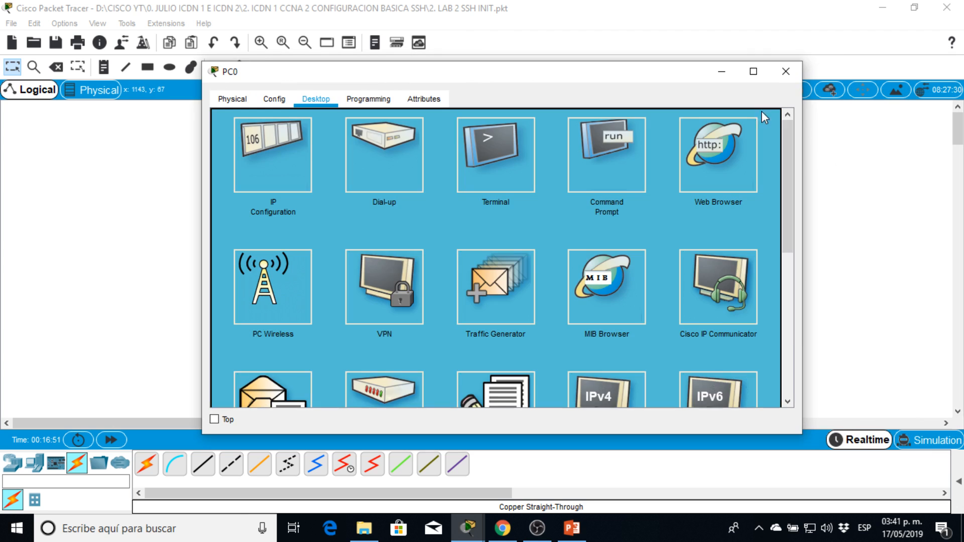
Return to PC0's command prompt and repeat the ping to 192.168.1.1.
{"action": "left_click_drag", "start_coordinate": [651, 74], "coordinate": [817, 63]}
{"action": "left_click", "coordinate": [791, 133]}
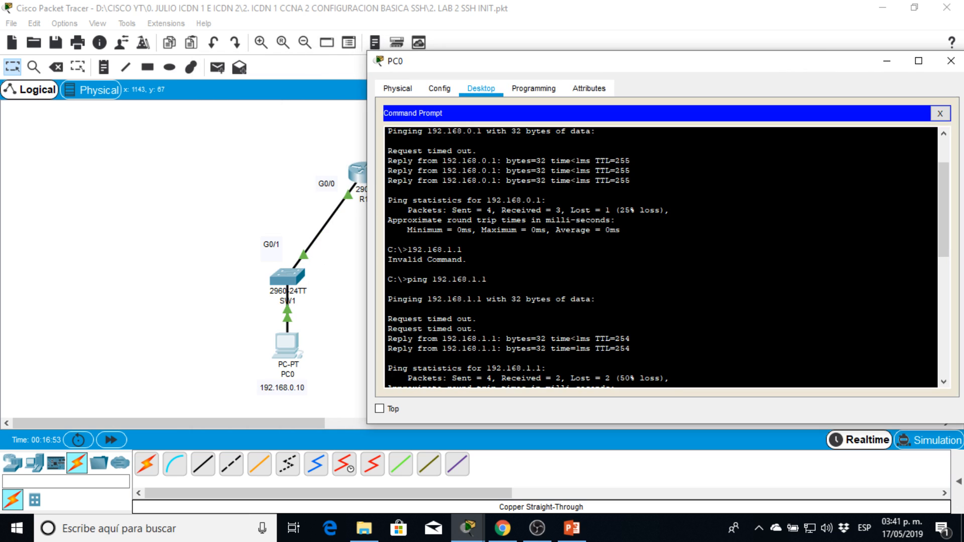
{"action": "key", "text": "Return"}
{"action": "key", "text": "Return"}
{"action": "key", "text": "Return"}
{"action": "key", "text": "Up"}
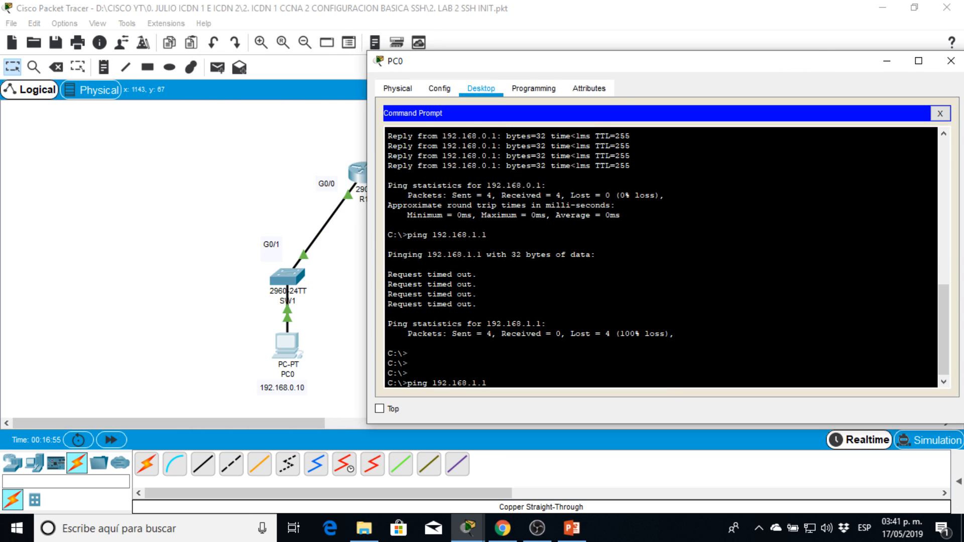
{"action": "key", "text": "Return"}
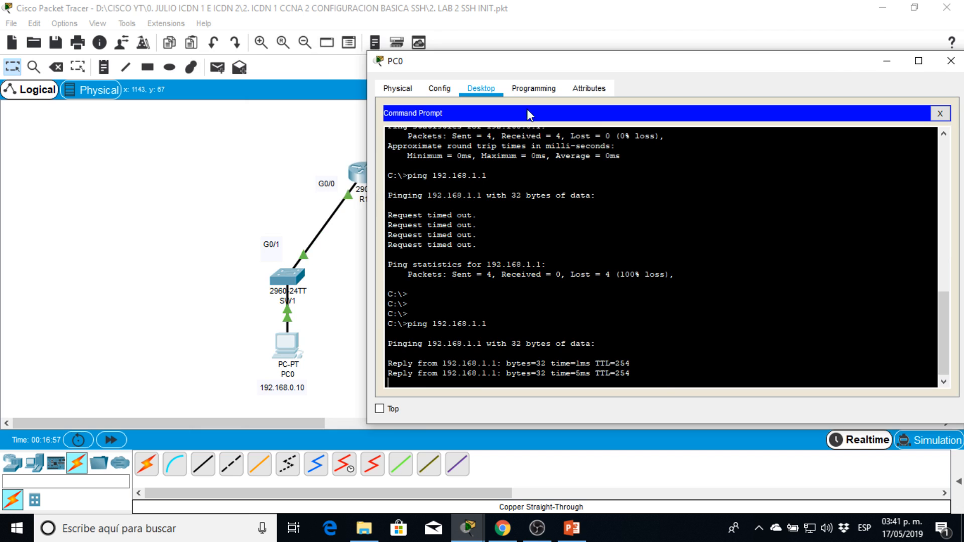
{"action": "left_click_drag", "start_coordinate": [536, 71], "coordinate": [622, 64]}
{"action": "key", "text": "Return"}
{"action": "key", "text": "Return"}
{"action": "key", "text": "Return"}
{"action": "key", "text": "Return"}
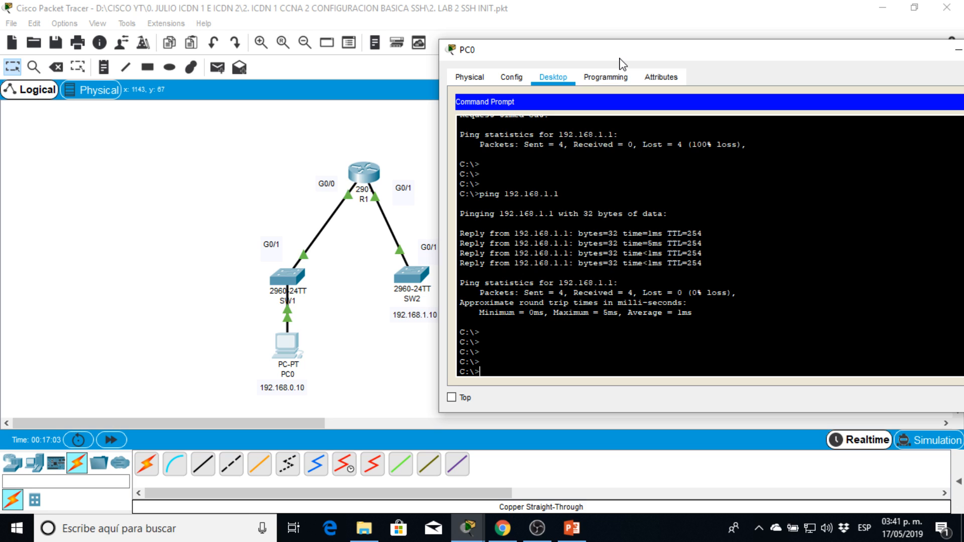
Log in to SW2 over SSH with ssh -l admin 192.168.1.1 and enter the account password.
{"action": "type", "text": "ssh -l admin 192.168.1.1"}
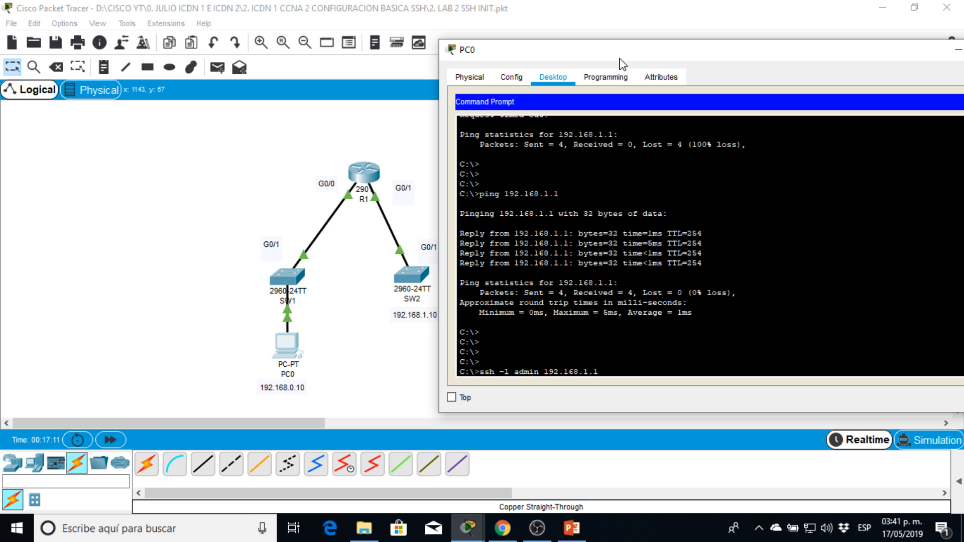
{"action": "key", "text": "Return"}
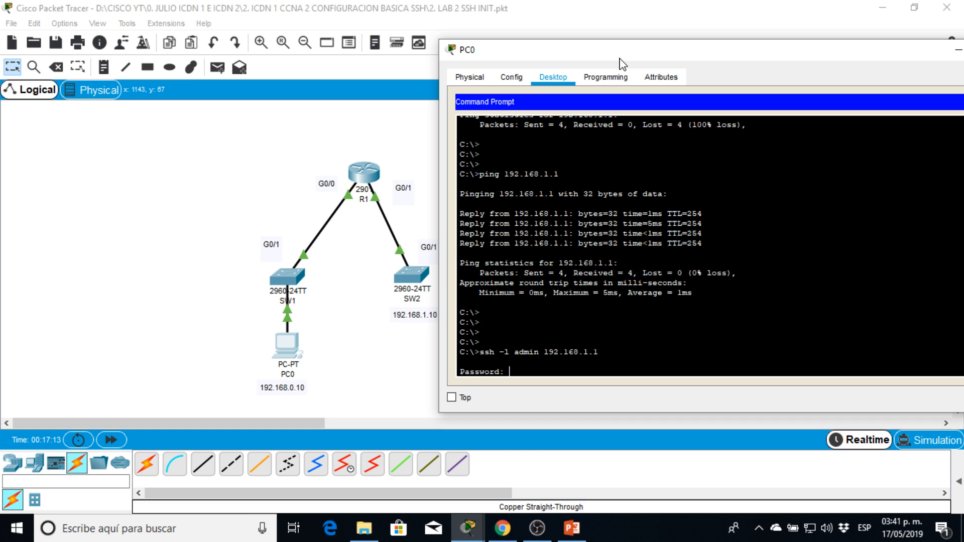
{"action": "key", "text": "Return"}
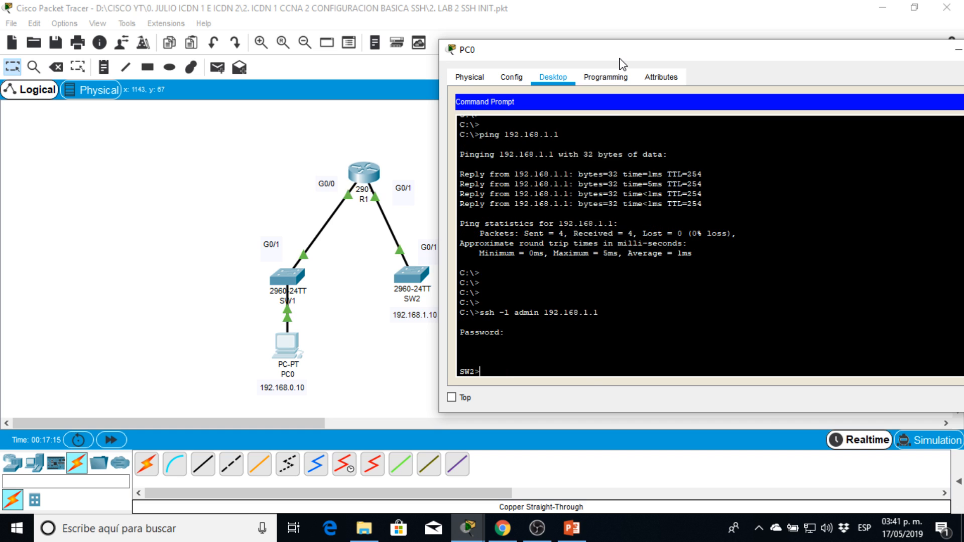
Enter privileged mode in the SW2 SSH session with en and the enable password.
{"action": "type", "text": "en"}
{"action": "key", "text": "Return"}
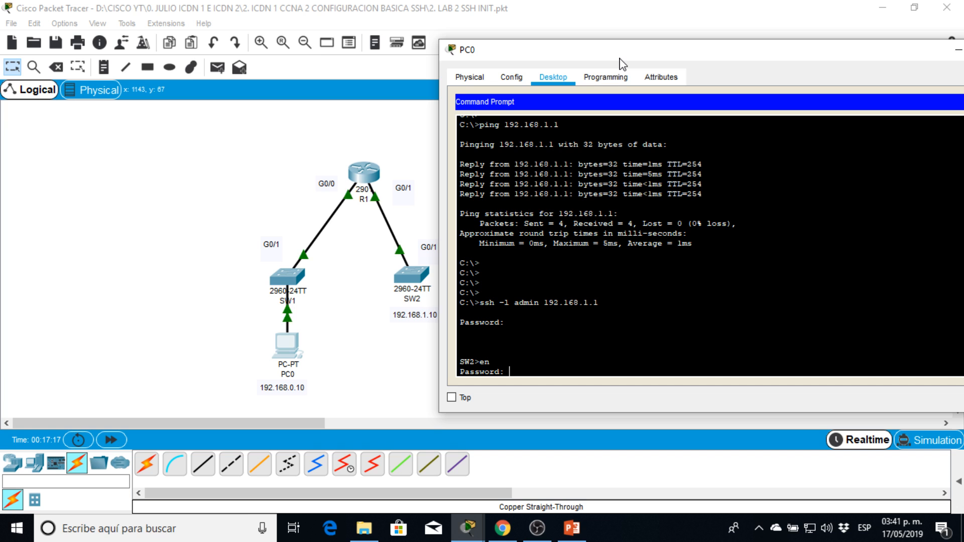
{"action": "key", "text": "Return"}
{"action": "key", "text": "Return"}
Display SW2's running configuration with sh run, page through to the line vty settings, and close the PC0 window.
{"action": "type", "text": "sh run"}
{"action": "key", "text": "Return"}
{"action": "key", "text": "Return"}
{"action": "key", "text": "Return"}
{"action": "key", "text": "Return"}
{"action": "key", "text": "Return"}
{"action": "key", "text": "Return"}
{"action": "key", "text": "Return"}
{"action": "key", "text": "Return"}
{"action": "key", "text": "Return"}
{"action": "key", "text": "Return"}
{"action": "key", "text": "Return"}
{"action": "key", "text": "Return"}
{"action": "key", "text": "Return"}
{"action": "key", "text": "Return"}
{"action": "key", "text": "Return"}
{"action": "key", "text": "Return"}
{"action": "key", "text": "Return"}
{"action": "key", "text": "Return"}
{"action": "key", "text": "Return"}
{"action": "key", "text": "Return"}
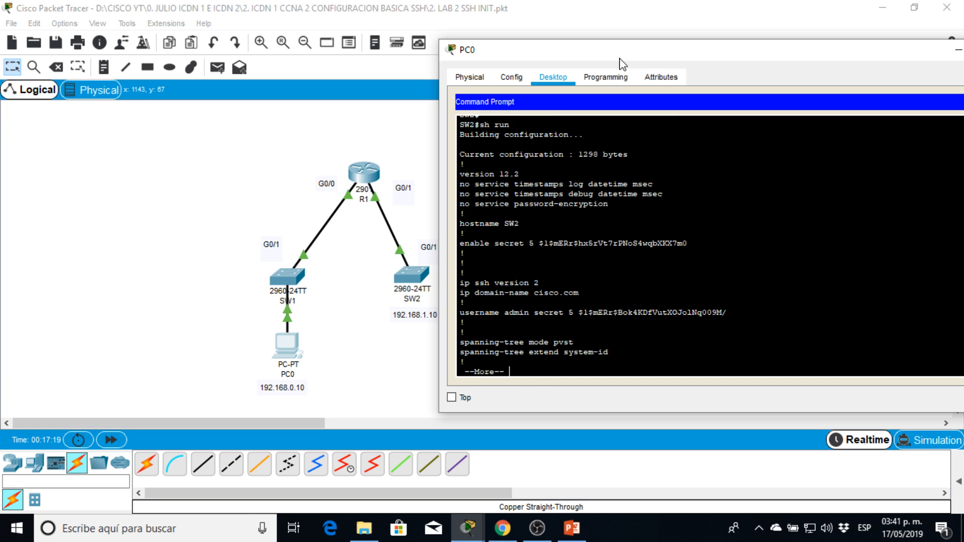
{"action": "key", "text": "space"}
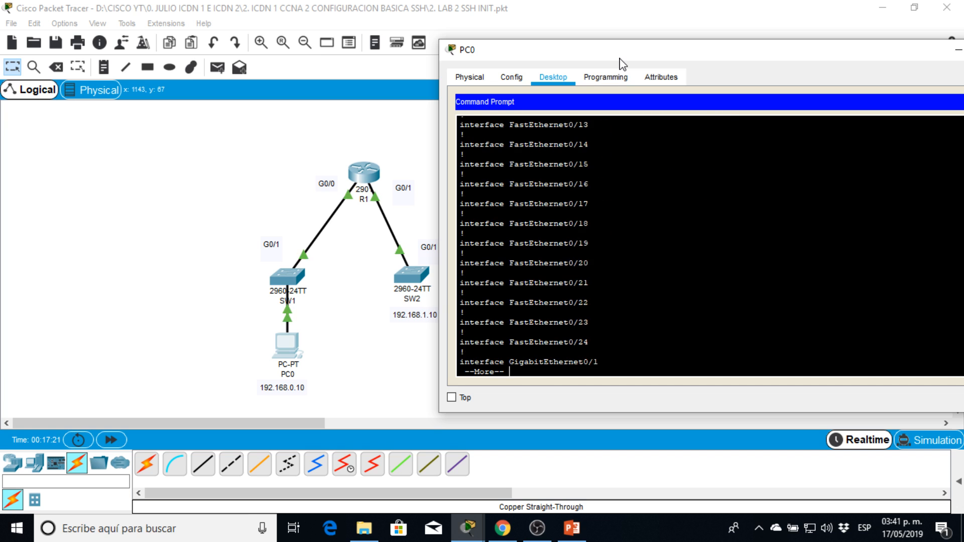
{"action": "key", "text": "space"}
{"action": "left_click_drag", "start_coordinate": [625, 61], "coordinate": [261, 26]}
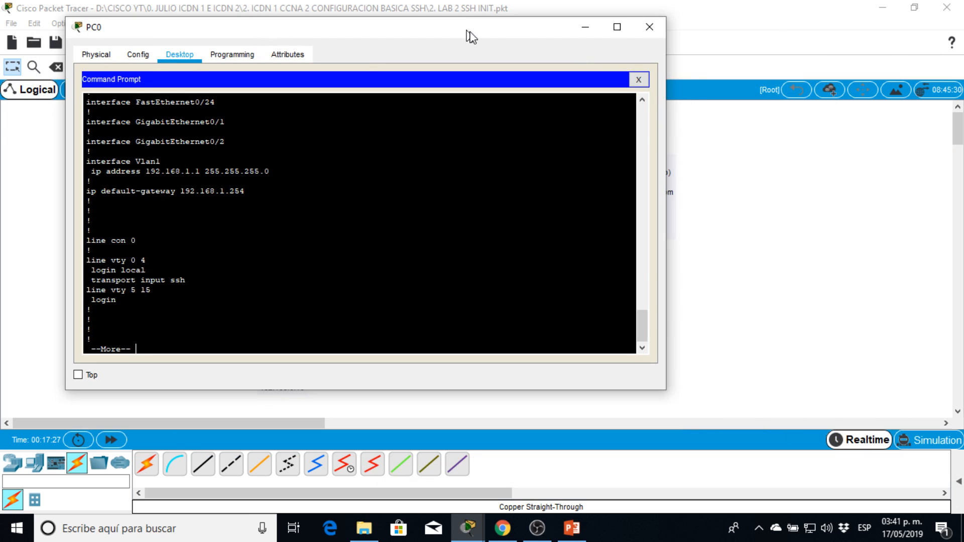
{"action": "left_click_drag", "start_coordinate": [469, 30], "coordinate": [493, 41]}
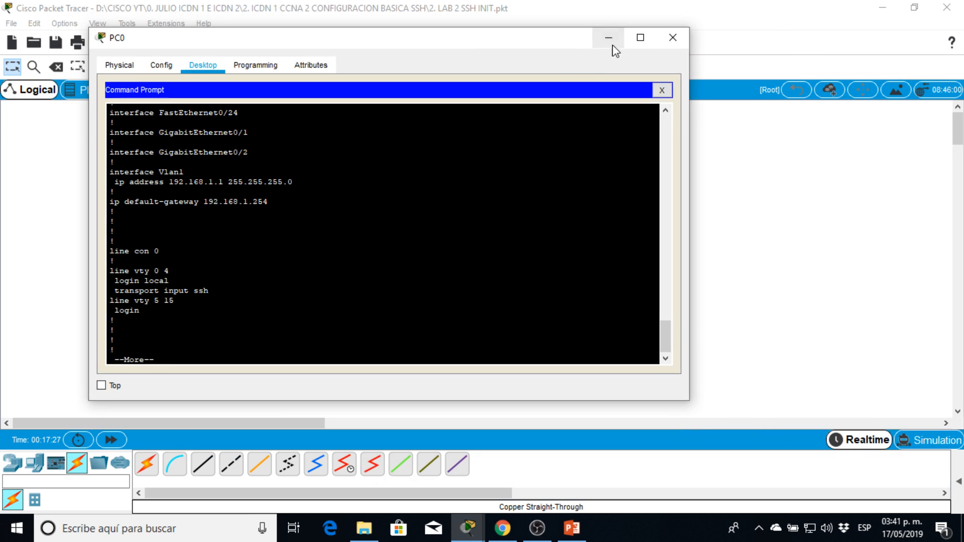
{"action": "left_click", "coordinate": [673, 38]}
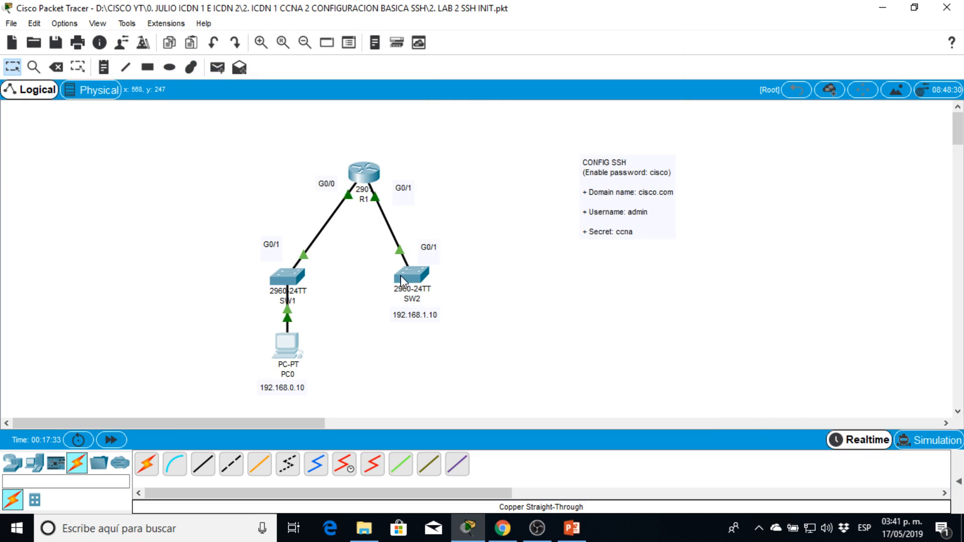
Search Windows for PuTTY and open it, placing its configuration window clear of the SSH settings note.
{"action": "left_click", "coordinate": [168, 536]}
{"action": "type", "text": "putt"}
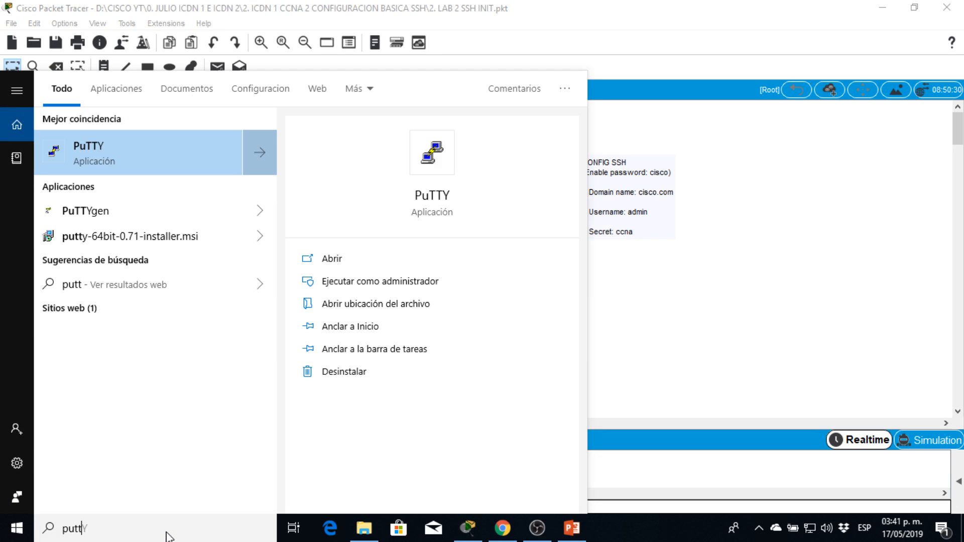
{"action": "left_click", "coordinate": [138, 164]}
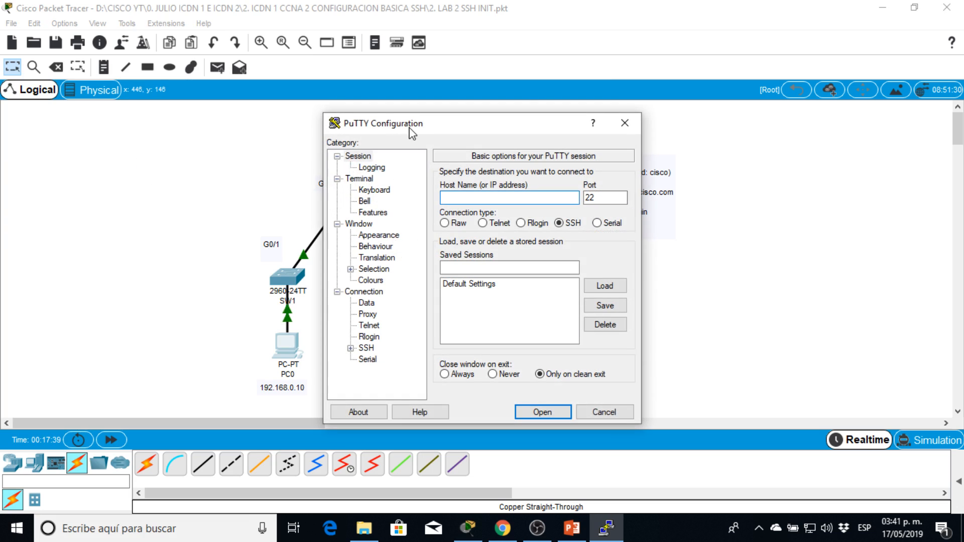
{"action": "left_click_drag", "start_coordinate": [534, 120], "coordinate": [455, 98]}
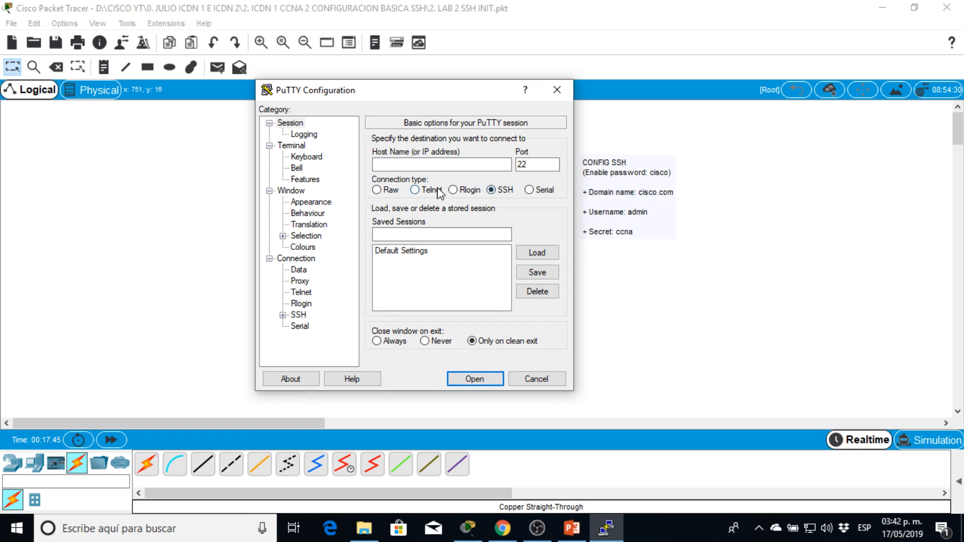
View PuTTY's Serial connection options, then select SSH and enter 192.168.1.1 as the host.
{"action": "left_click", "coordinate": [536, 190]}
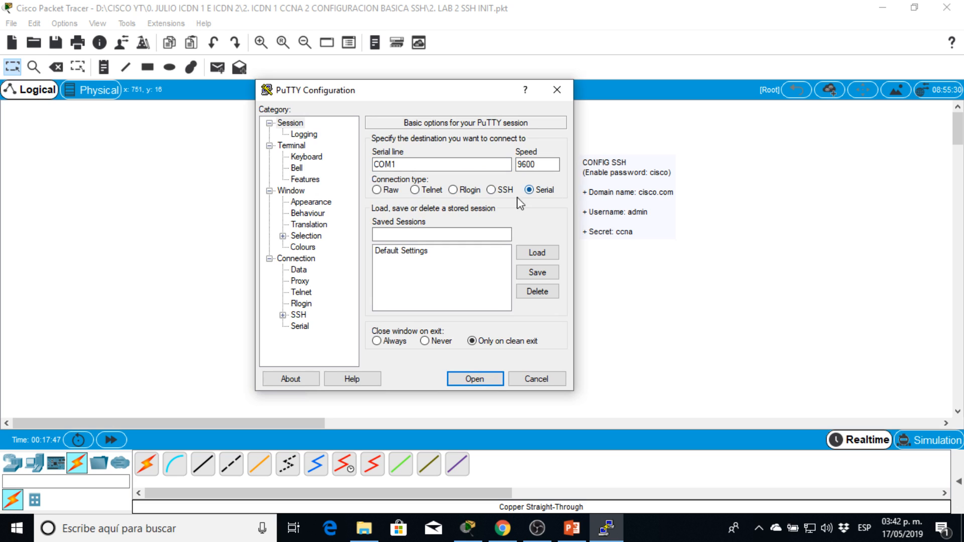
{"action": "left_click", "coordinate": [491, 190]}
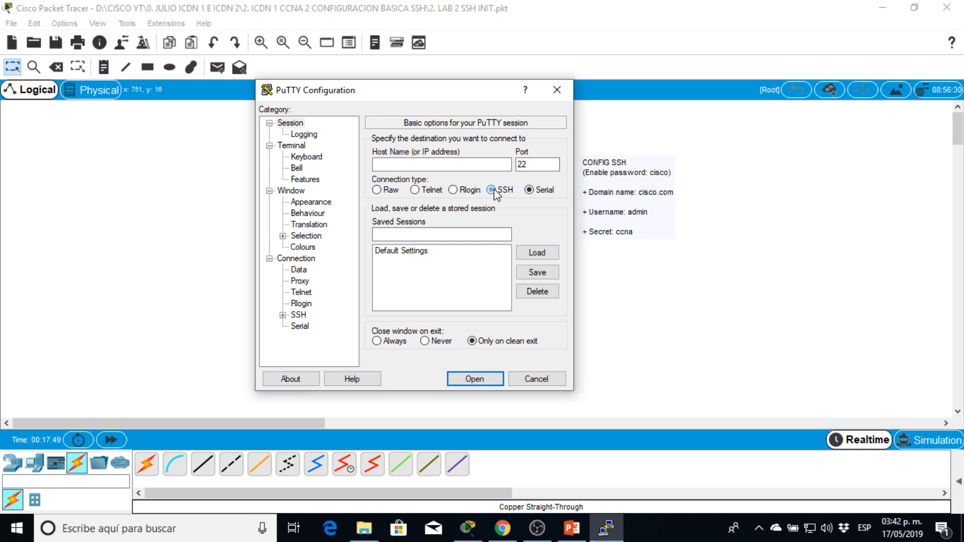
{"action": "left_click", "coordinate": [394, 164]}
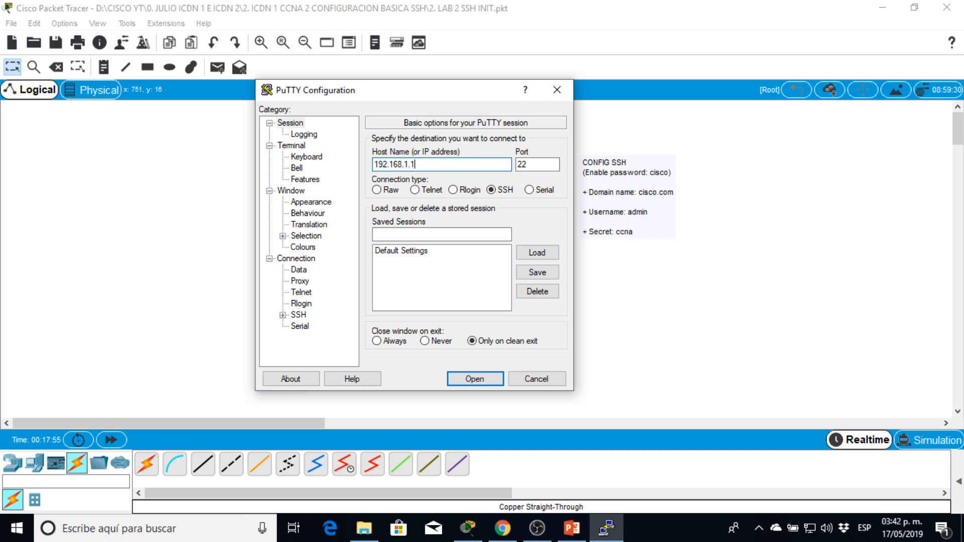
Compare the default ports of PuTTY's Rlogin, SSH and Telnet connection types, then close PuTTY without connecting.
{"action": "left_click_drag", "start_coordinate": [408, 91], "coordinate": [587, 95]}
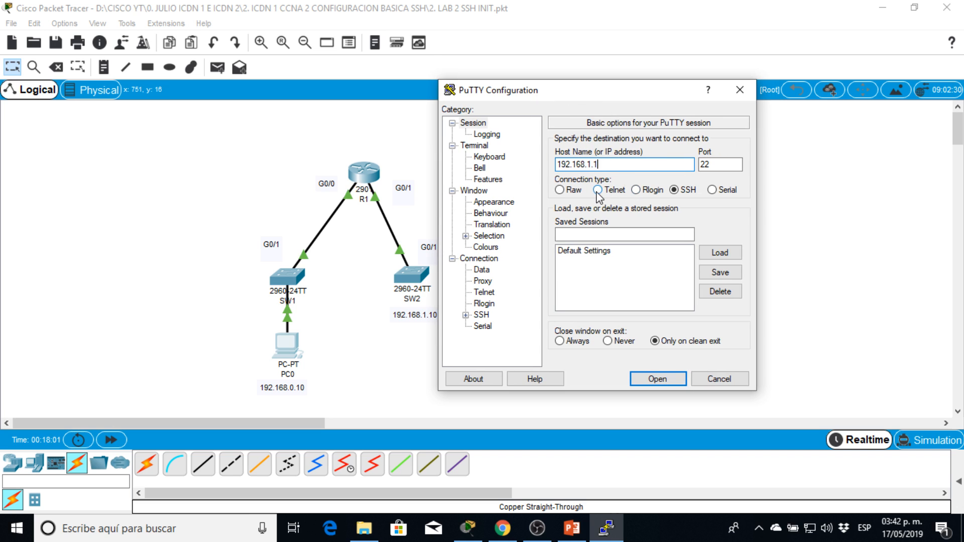
{"action": "left_click", "coordinate": [638, 191]}
{"action": "left_click", "coordinate": [682, 190]}
{"action": "left_click", "coordinate": [599, 191]}
{"action": "left_click", "coordinate": [652, 189]}
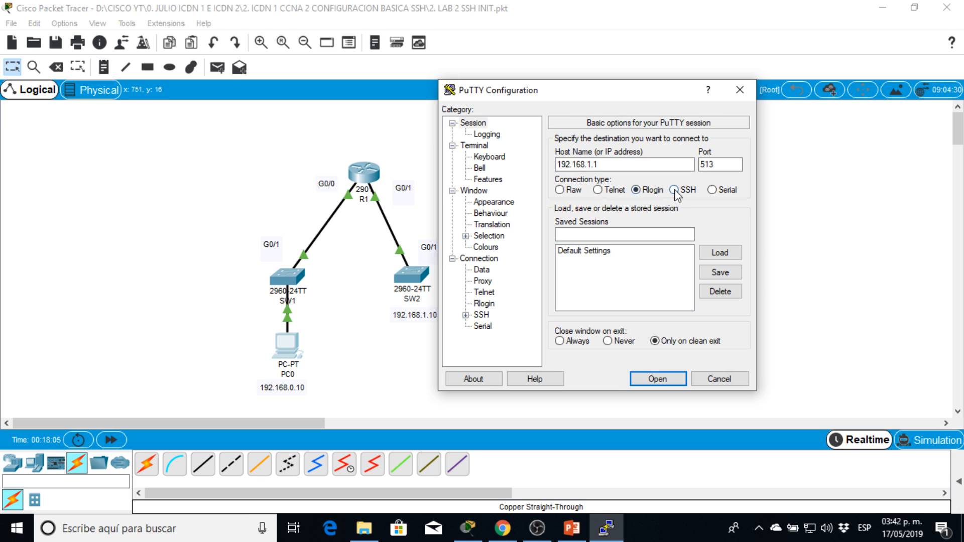
{"action": "left_click", "coordinate": [600, 192]}
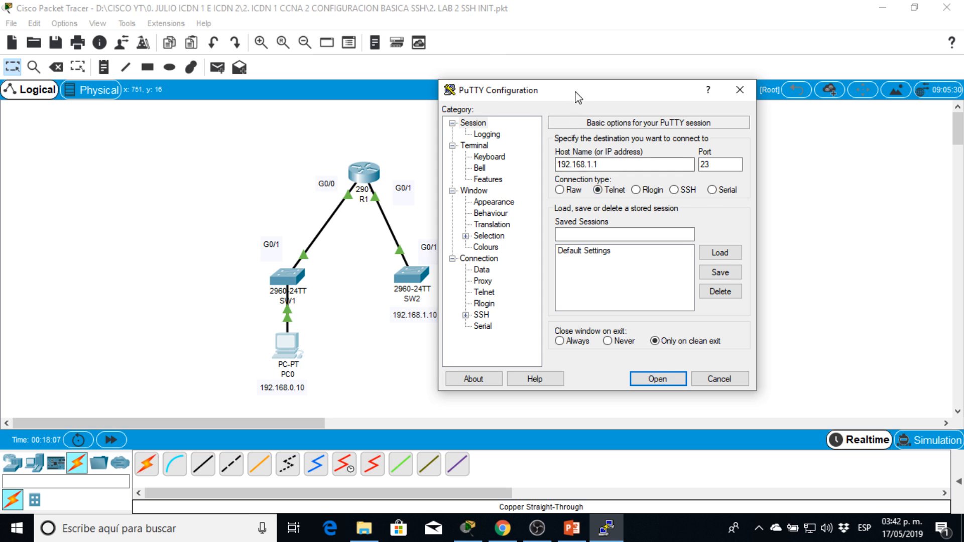
{"action": "left_click_drag", "start_coordinate": [577, 92], "coordinate": [484, 74]}
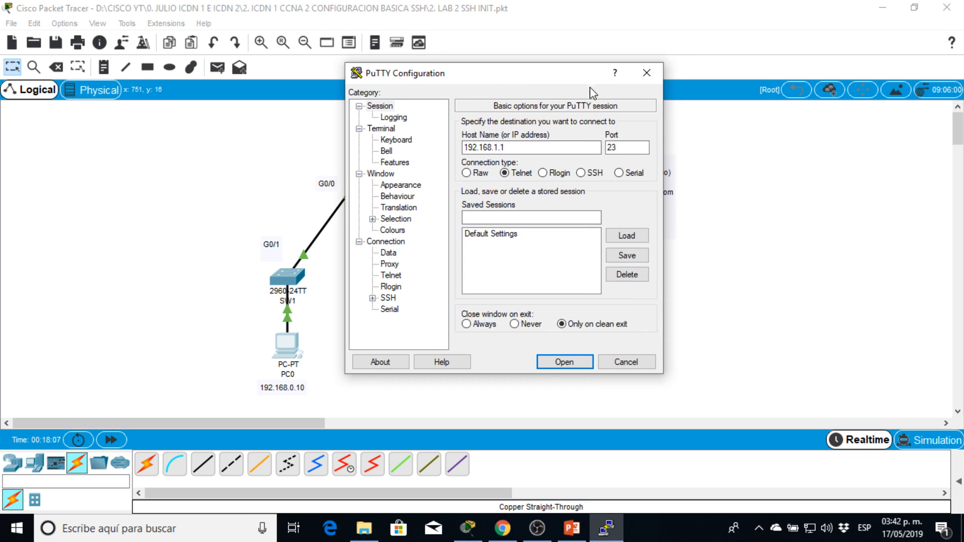
{"action": "left_click", "coordinate": [646, 79]}
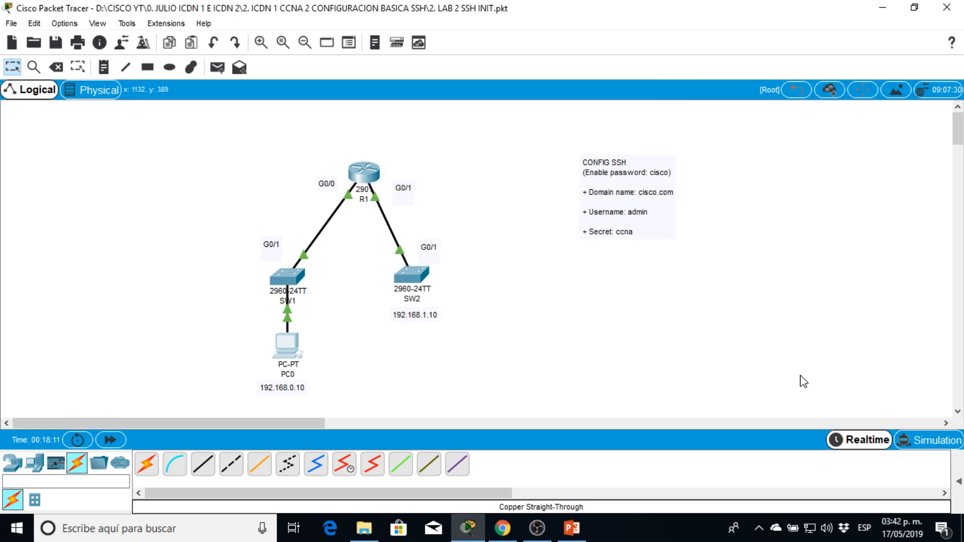